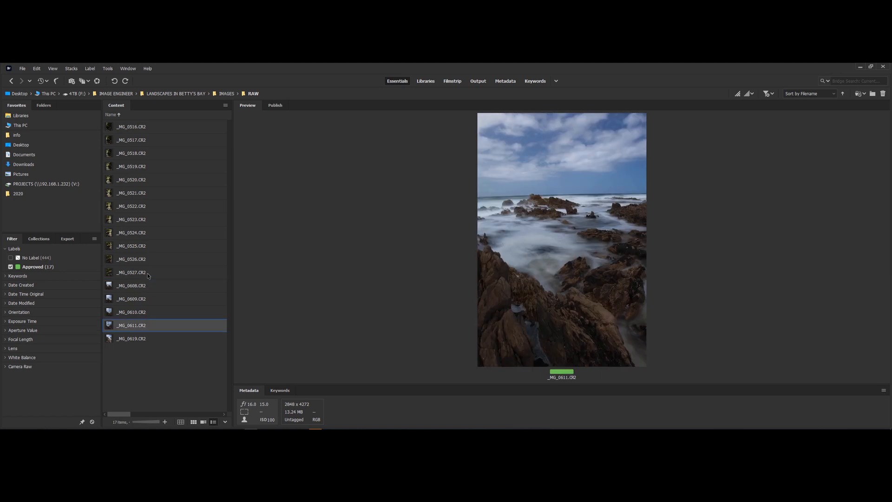
Step: Select the raw files _MG_0516.CR2 through _MG_0527.CR2 and open them together in Camera Raw
key(Down)
key(Down)
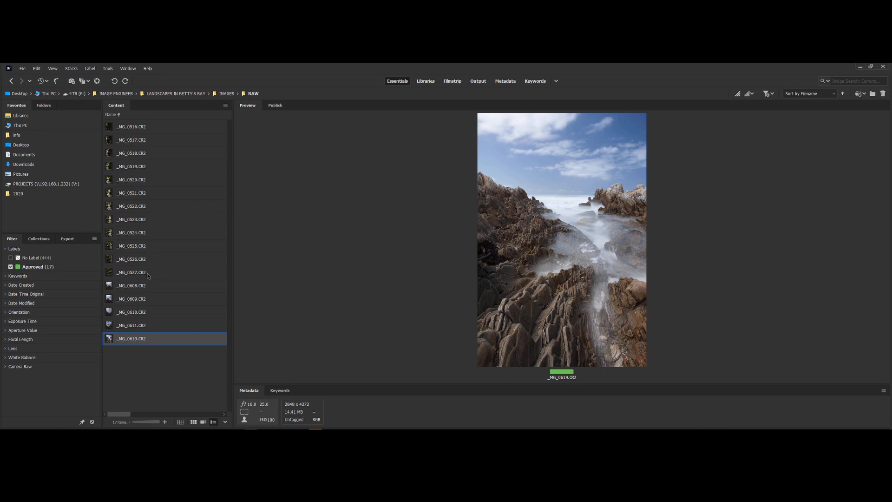
key(Home)
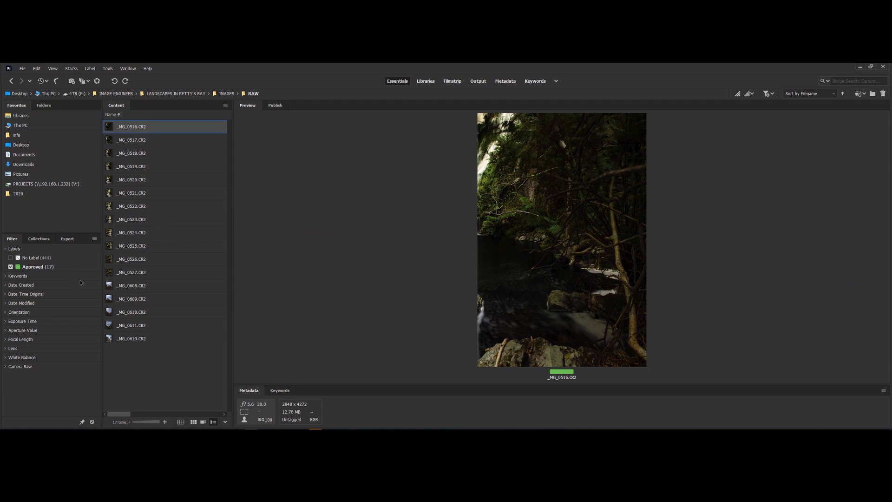
shift+click(136, 272)
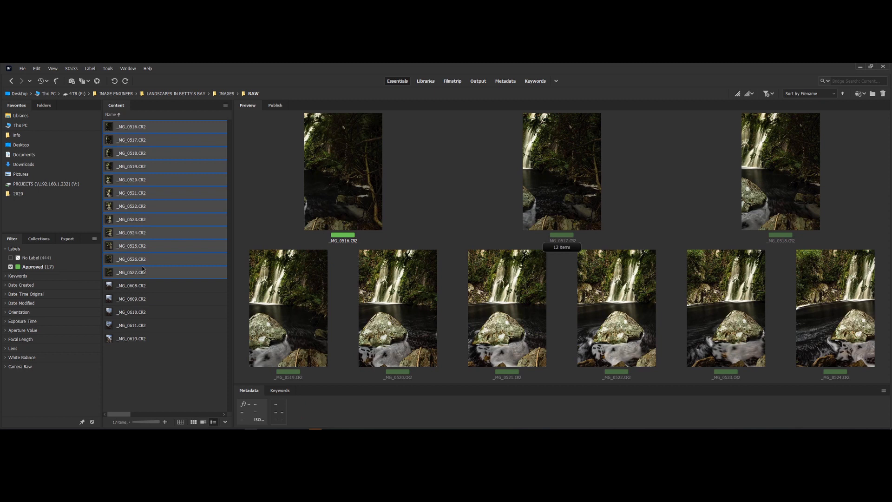
right_click(138, 126)
click(160, 141)
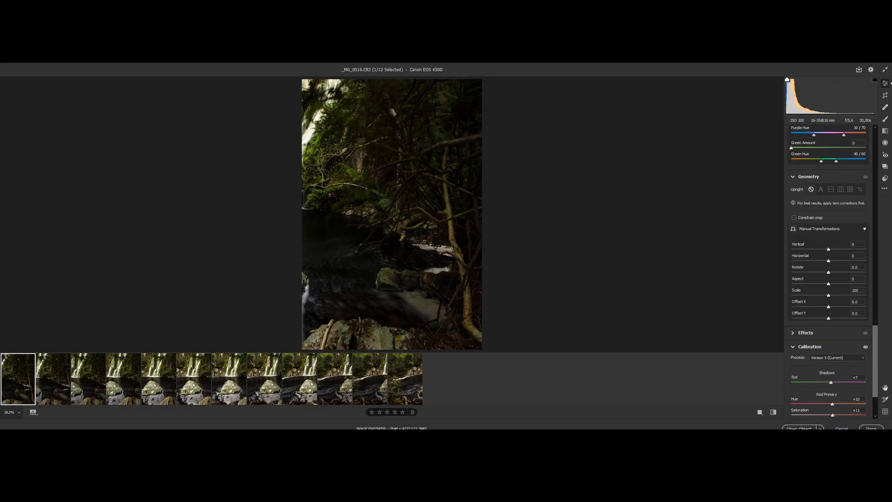
Step: Show _MG_0522.CR2 as the reference image and select all twelve images for simultaneous editing
click(232, 394)
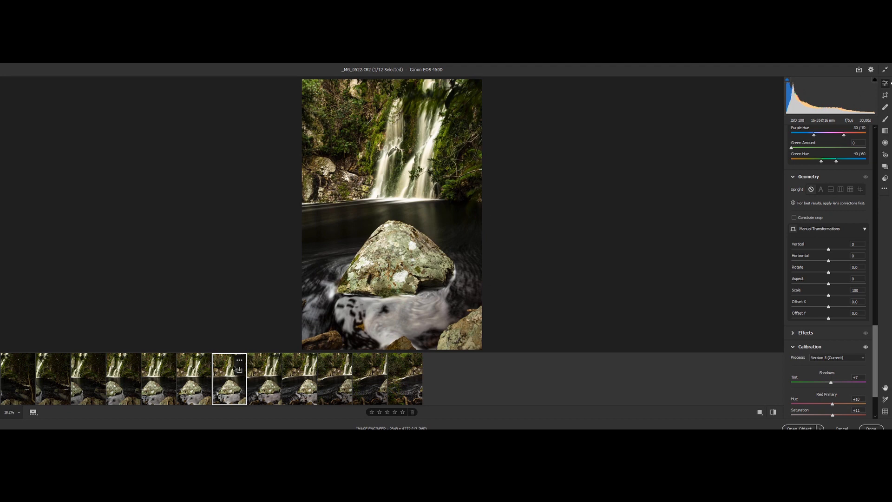
key(ctrl+a)
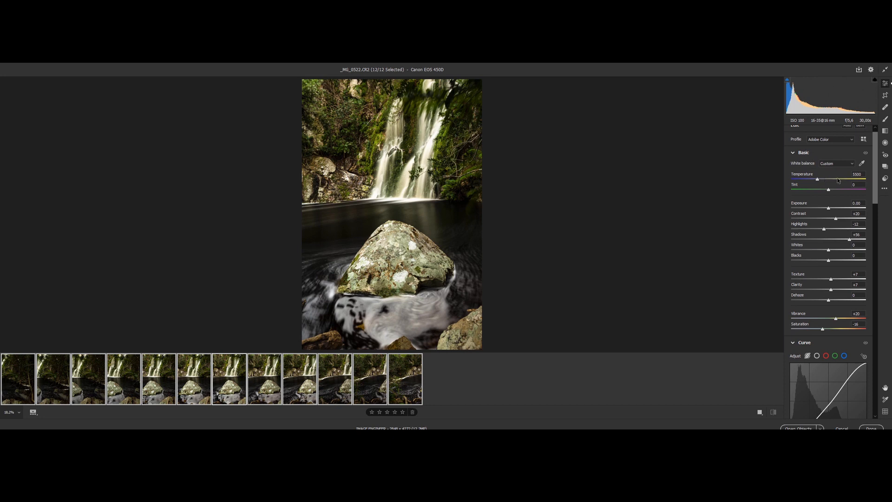
scroll(818, 188, up, 1)
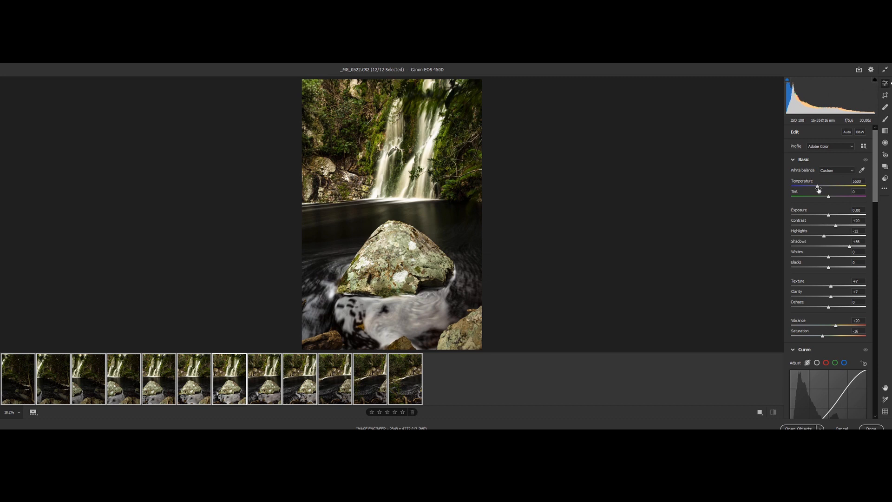
Step: Cool the white balance, then neutralize it by sampling the white water of the waterfall
drag(817, 187, 811, 185)
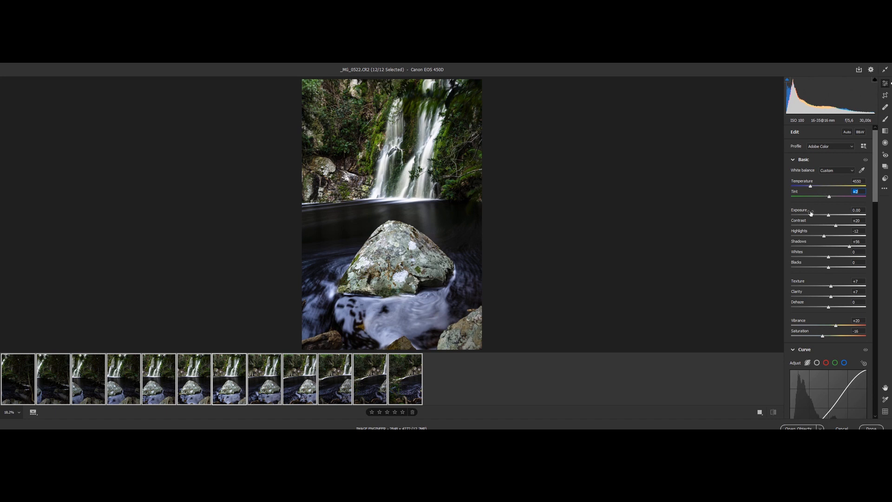
drag(811, 186, 809, 186)
click(861, 171)
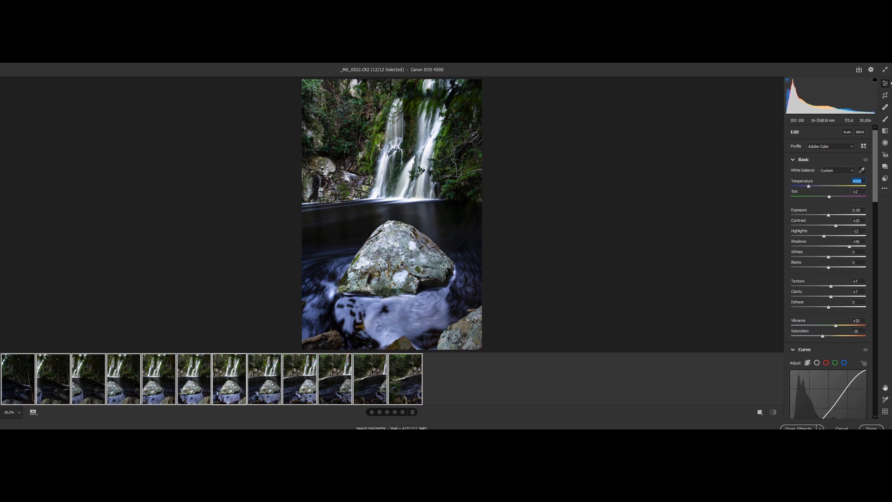
click(432, 142)
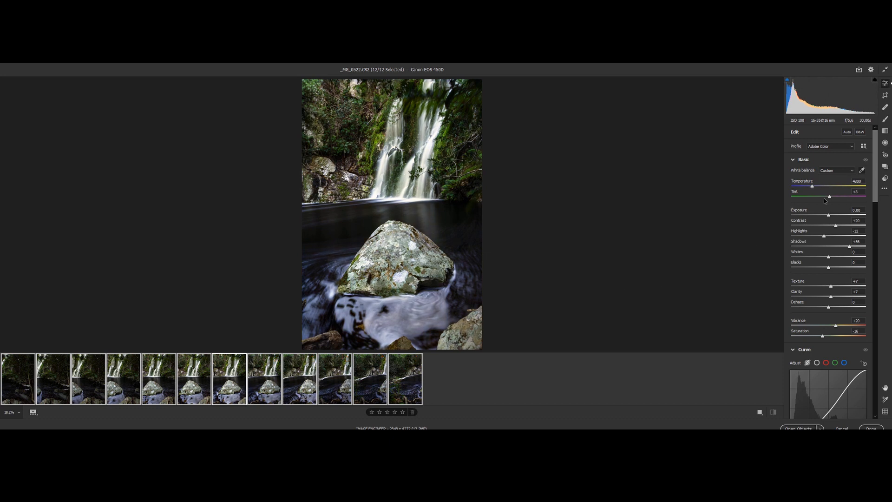
Step: Set contrast to +21, highlights to -32, shadows to +64, texture to +9, clarity to +8 and dehaze to -15
click(837, 226)
drag(824, 237, 852, 247)
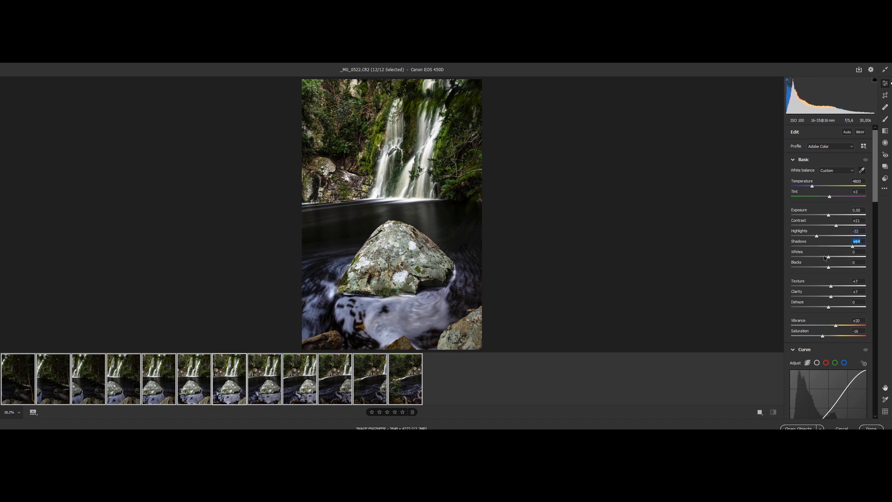
drag(832, 286, 832, 295)
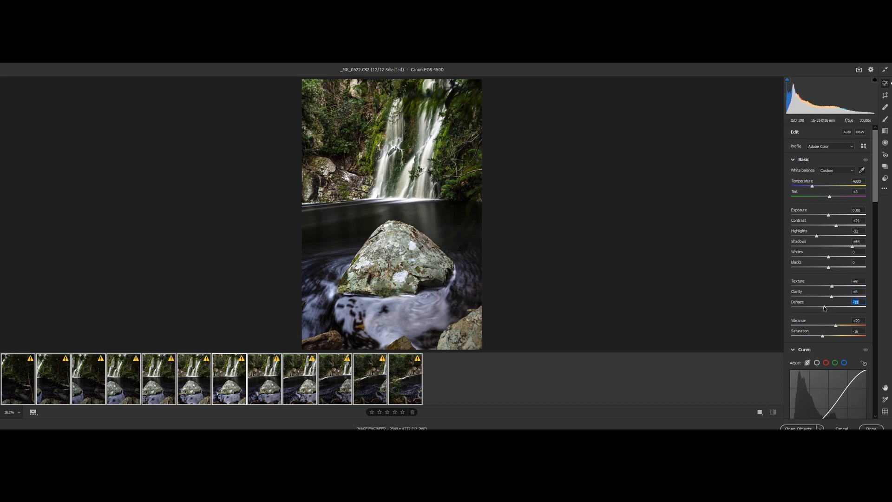
drag(827, 308, 823, 305)
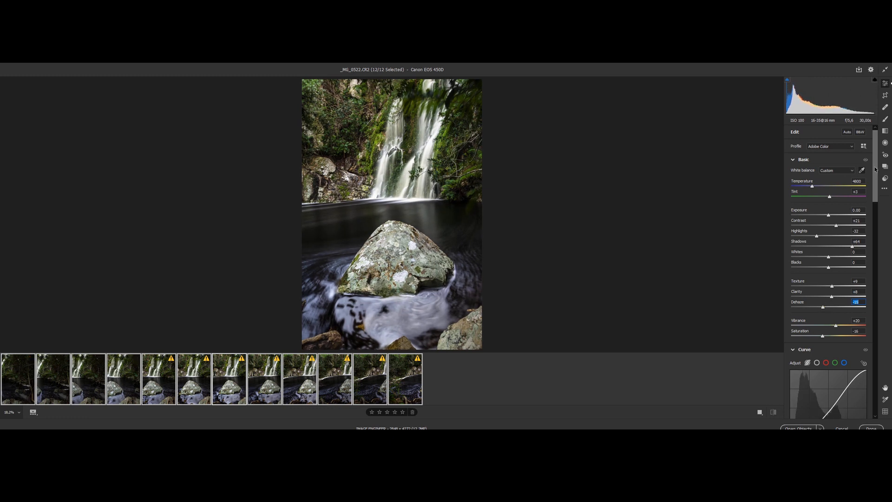
Step: Set the vibrance to +9 and the saturation to -15 for all selected images
scroll(876, 172, down, 1)
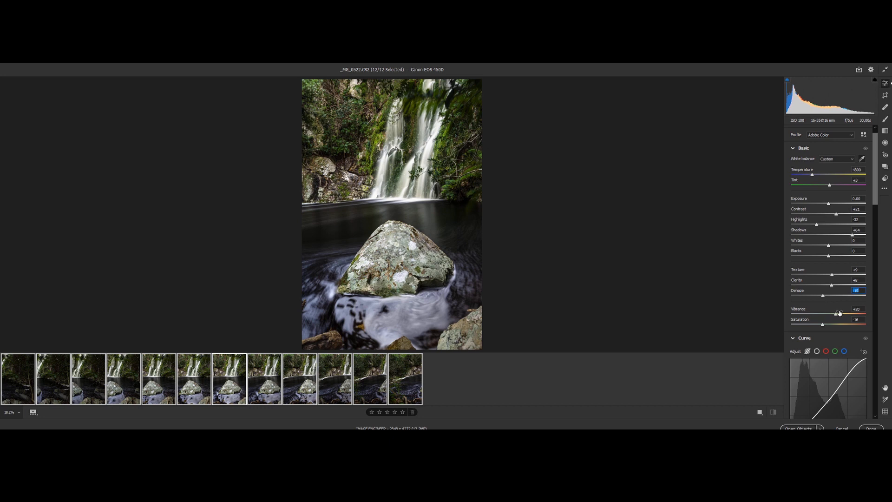
click(838, 314)
drag(835, 315, 822, 325)
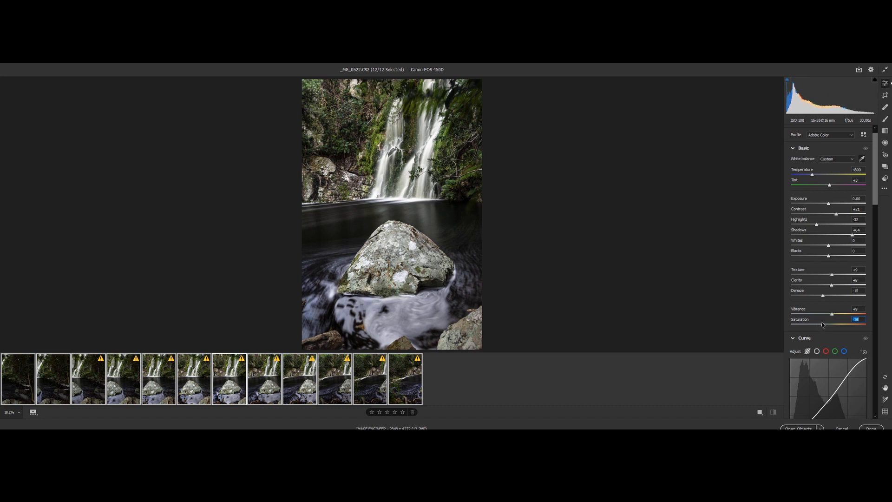
Step: Raise the Lights region of the parametric tone curve to +10
drag(877, 201, 878, 216)
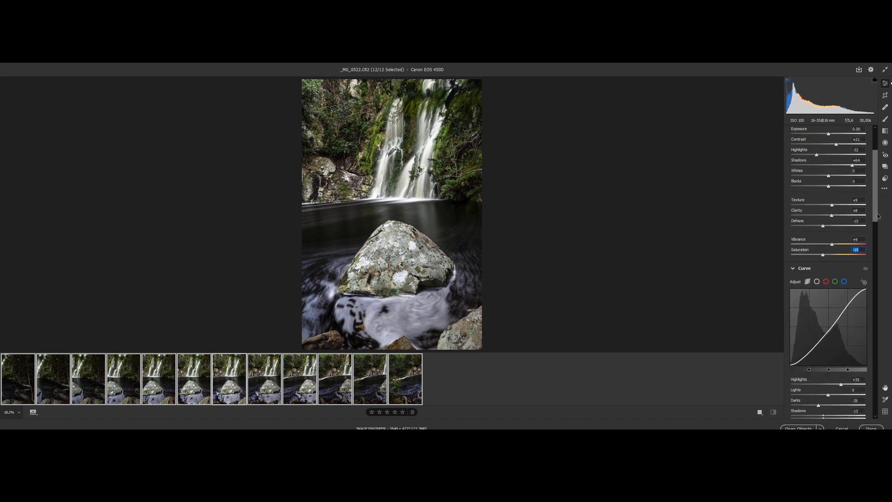
scroll(836, 260, down, 2)
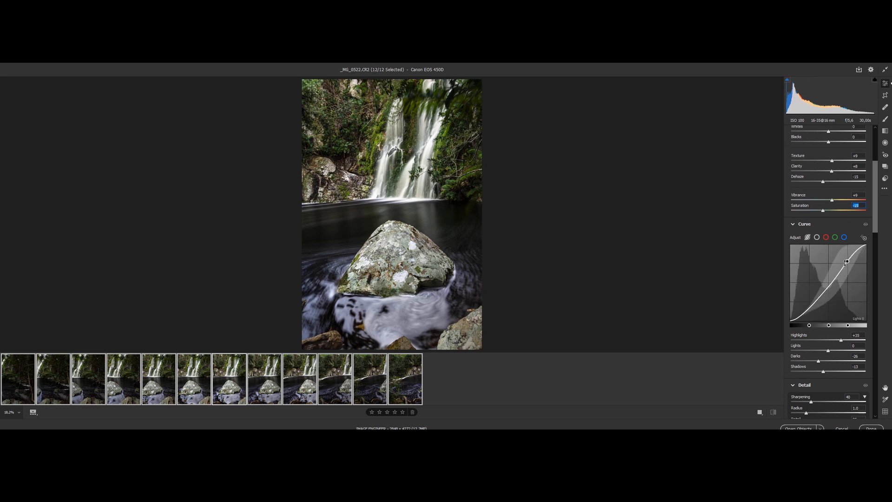
drag(844, 265, 844, 265)
key(Up)
key(Up)
key(Up)
key(Up)
key(Up)
key(Up)
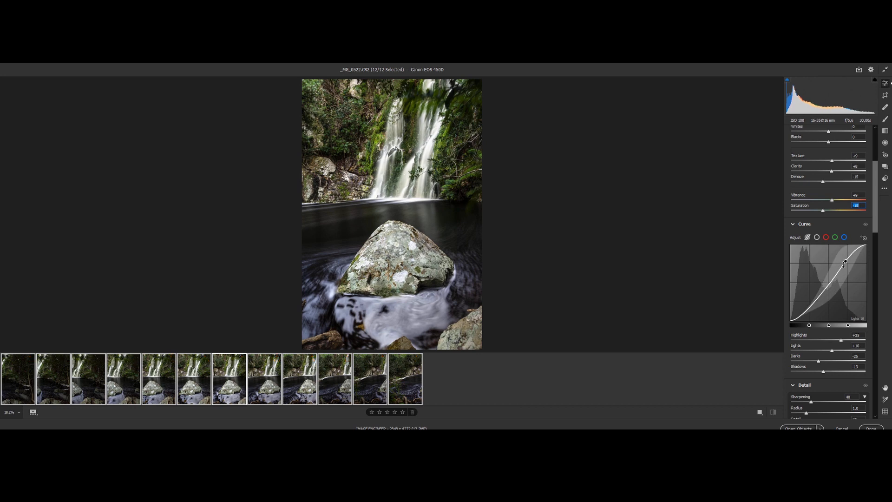
Step: In the Color Mixer, shift the yellow hue toward orange and increase the yellow saturation
scroll(837, 269, down, 3)
scroll(826, 278, down, 3)
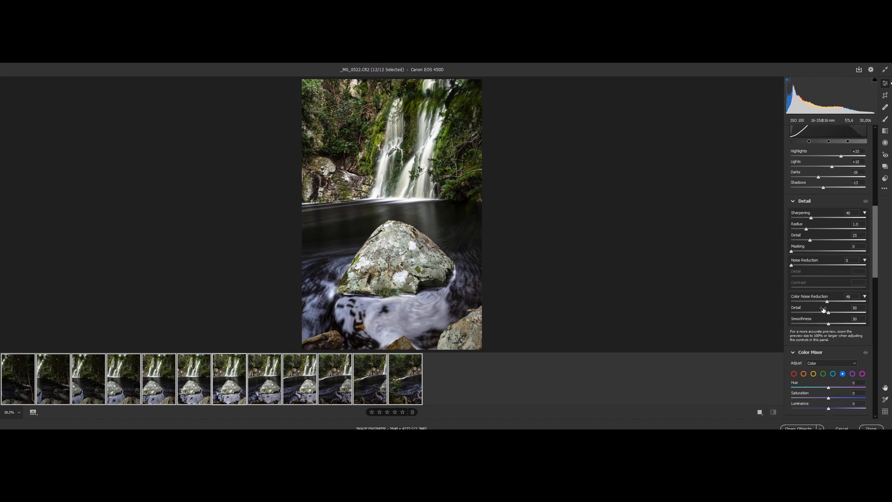
scroll(805, 326, down, 1)
scroll(805, 326, down, 3)
click(813, 307)
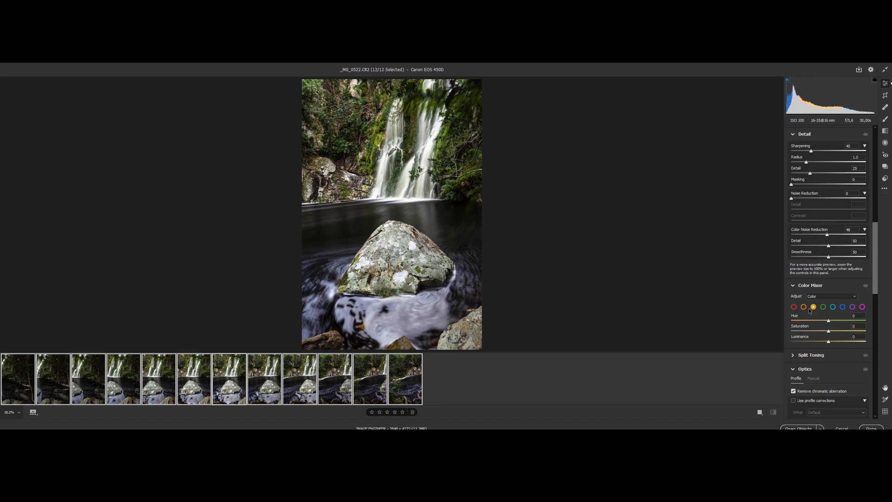
mouse_move(829, 321)
mouse_down()
mouse_move(812, 320)
mouse_move(826, 315)
mouse_up()
drag(808, 311, 796, 311)
drag(828, 332, 835, 331)
Step: In the Color Mixer, set the green hue to -35 and increase the green saturation
click(823, 307)
mouse_move(827, 320)
mouse_down()
mouse_move(797, 320)
mouse_move(817, 322)
mouse_up()
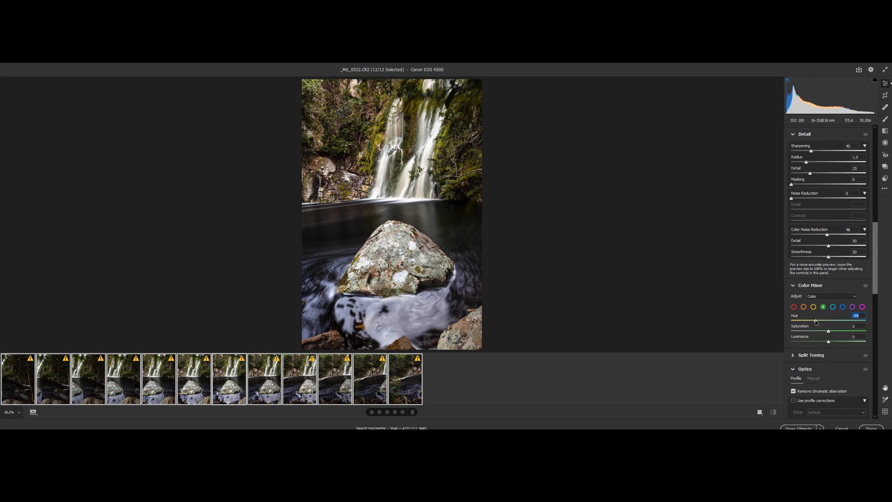
drag(828, 331, 840, 332)
click(833, 307)
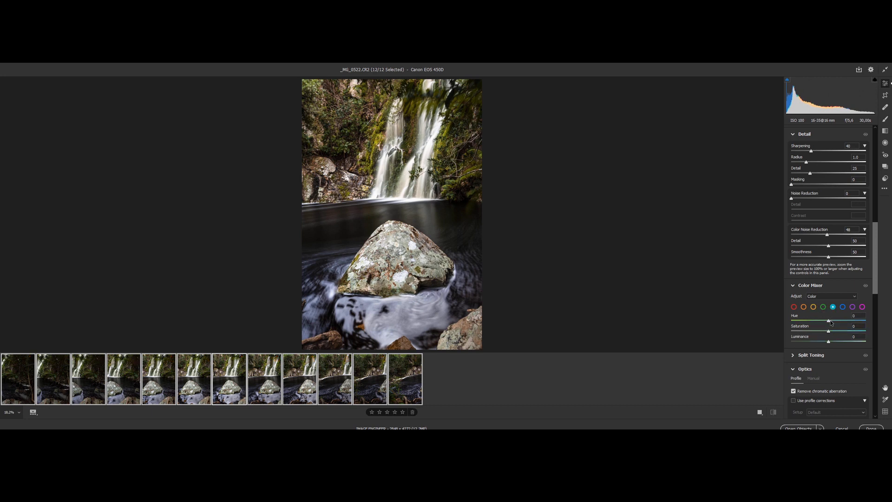
drag(828, 321, 797, 320)
drag(857, 320, 822, 320)
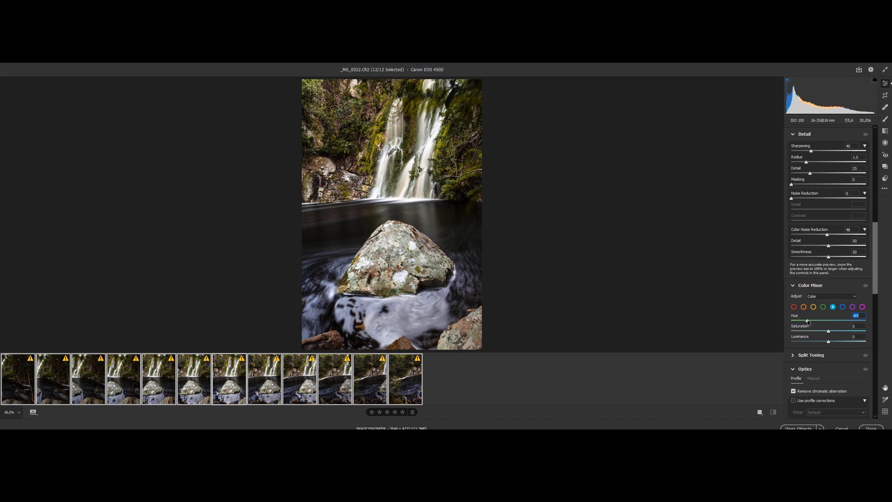
text(0)
Step: In the Color Mixer, set the blue hue to -26 and the blue saturation to +25
click(843, 306)
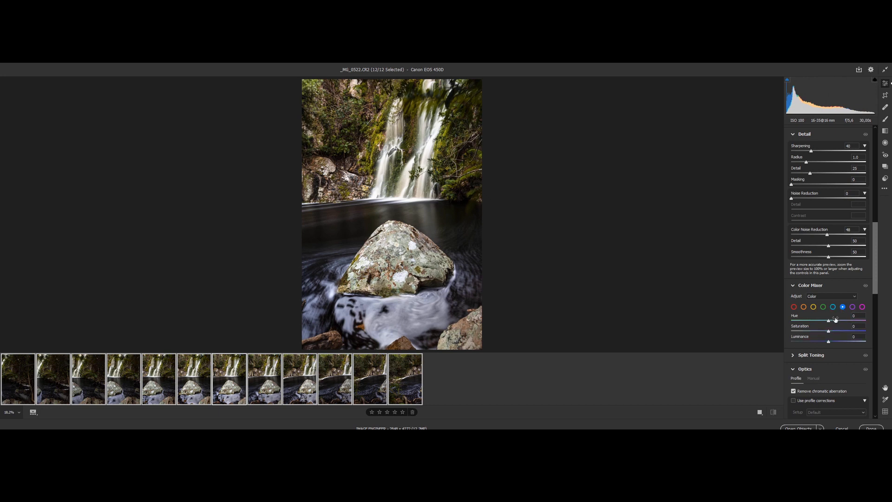
mouse_move(829, 323)
mouse_down()
mouse_move(801, 316)
mouse_move(839, 331)
mouse_move(819, 320)
mouse_up()
click(853, 308)
Step: Compare the image with lens profile corrections enabled and disabled, leaving them disabled
drag(875, 242, 875, 271)
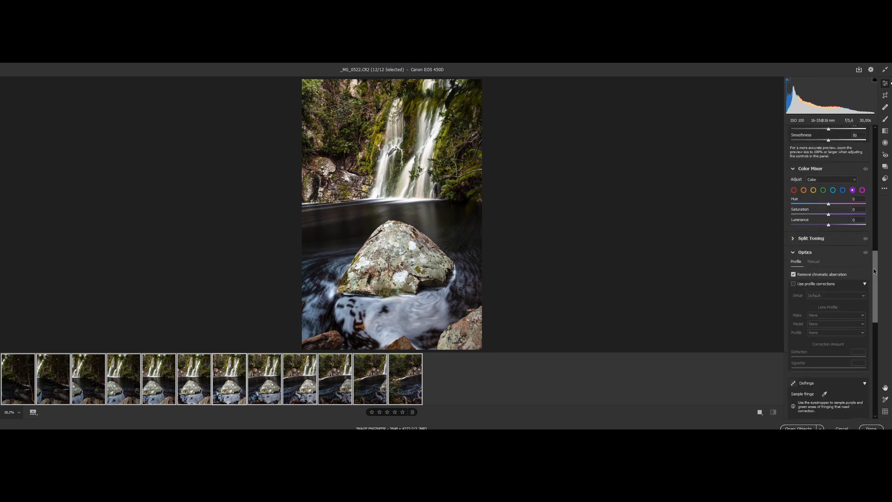
click(793, 284)
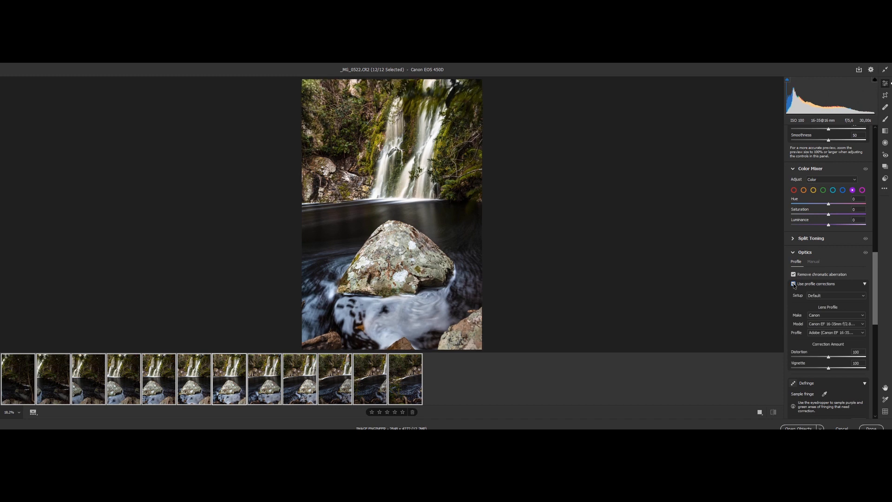
click(794, 284)
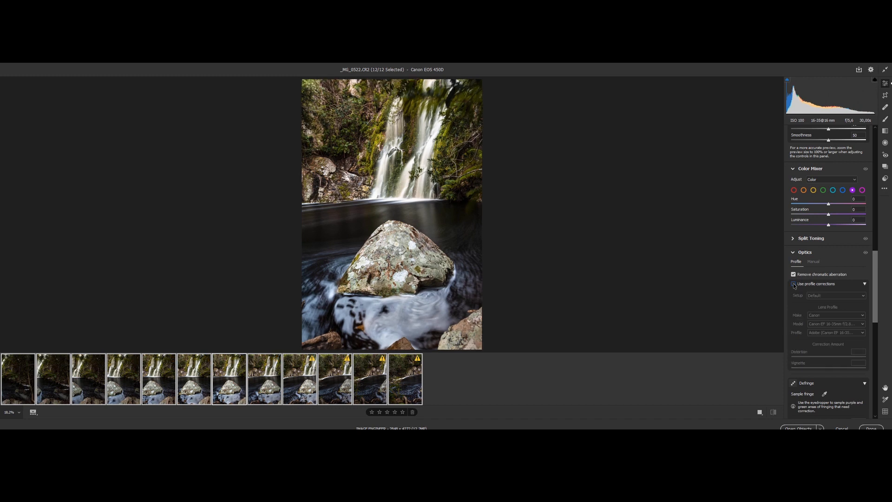
click(794, 284)
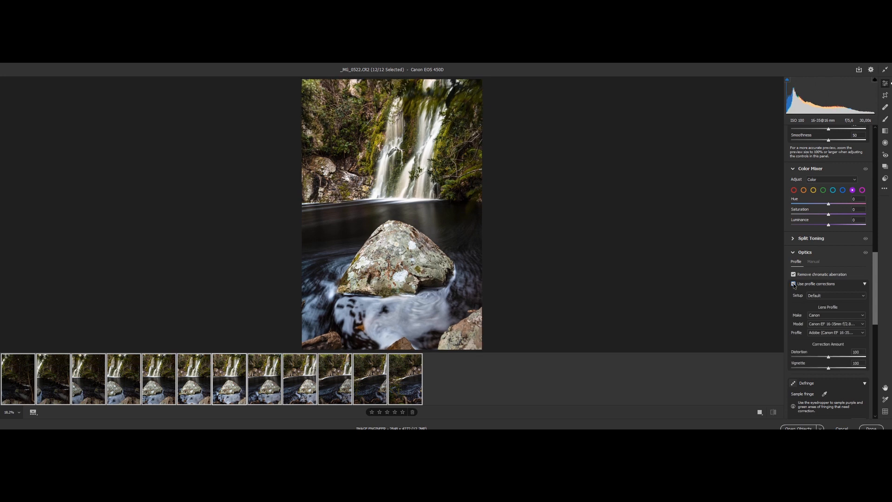
click(794, 284)
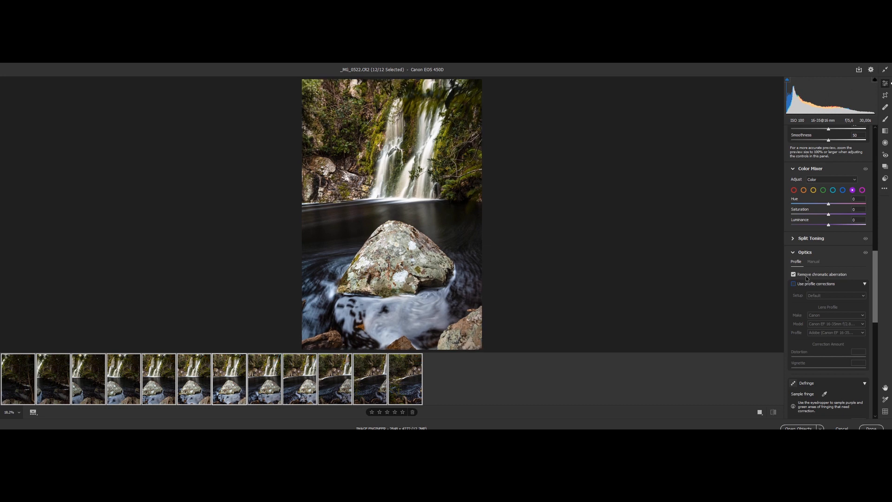
Step: In Calibration, set the shadows tint to +34, the red primary hue to +17 and its saturation to +18
drag(872, 288, 879, 330)
scroll(852, 304, down, 5)
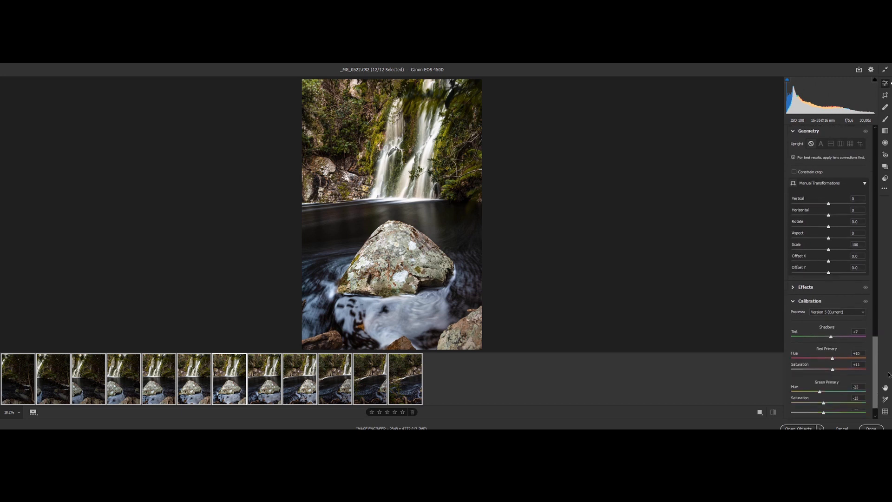
drag(832, 318, 826, 337)
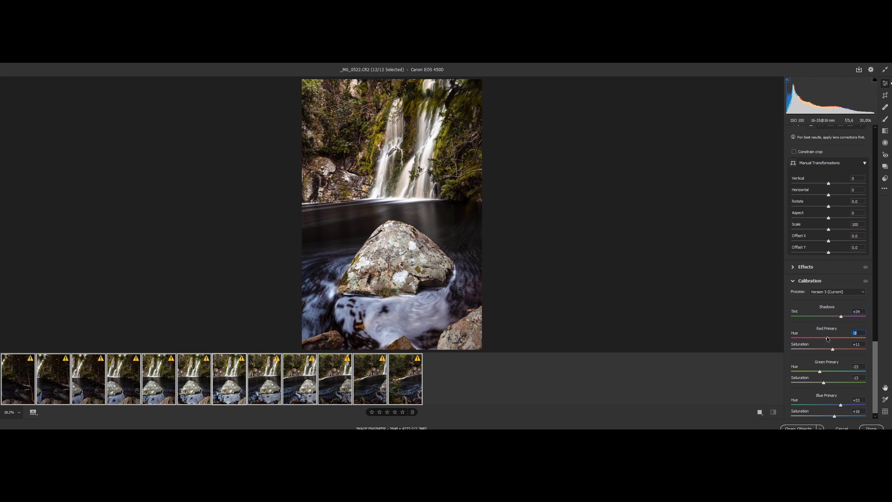
mouse_move(826, 336)
mouse_down()
mouse_move(799, 338)
mouse_move(841, 332)
mouse_move(837, 349)
mouse_move(809, 346)
mouse_move(835, 344)
mouse_up()
Step: Set the green primary hue to -80 and its saturation to -2 in the calibration settings
click(819, 371)
drag(819, 374, 793, 377)
mouse_move(822, 382)
mouse_down()
mouse_move(811, 383)
mouse_move(829, 386)
mouse_up()
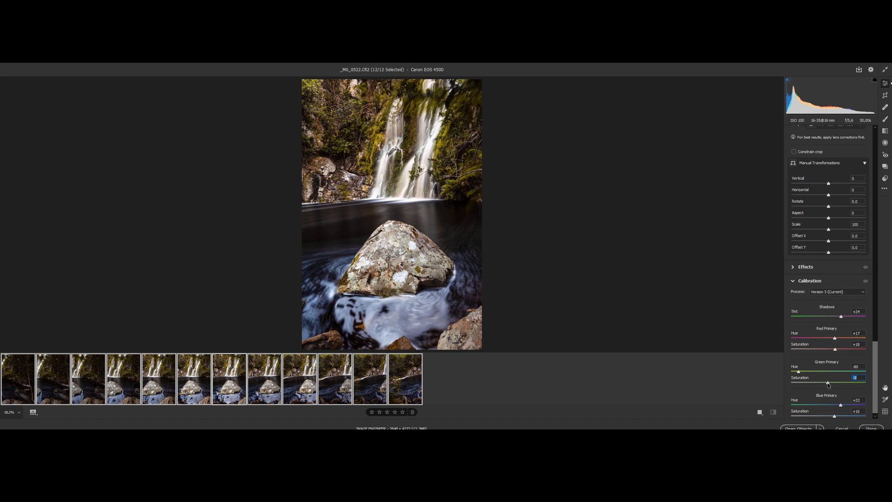
Step: Set the Color Mixer's blue luminance to +34 and the calibration's blue primary hue to +8 and saturation to +26
scroll(832, 307, up, 10)
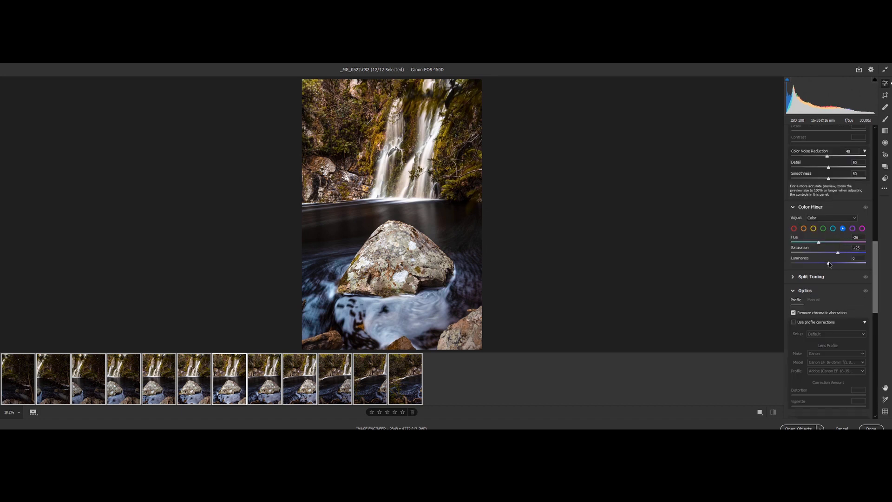
drag(830, 264, 843, 264)
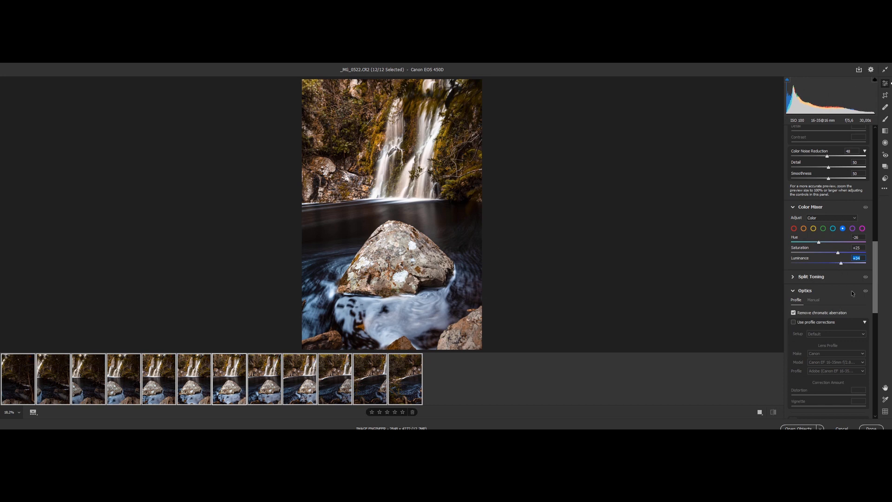
scroll(874, 285, down, 10)
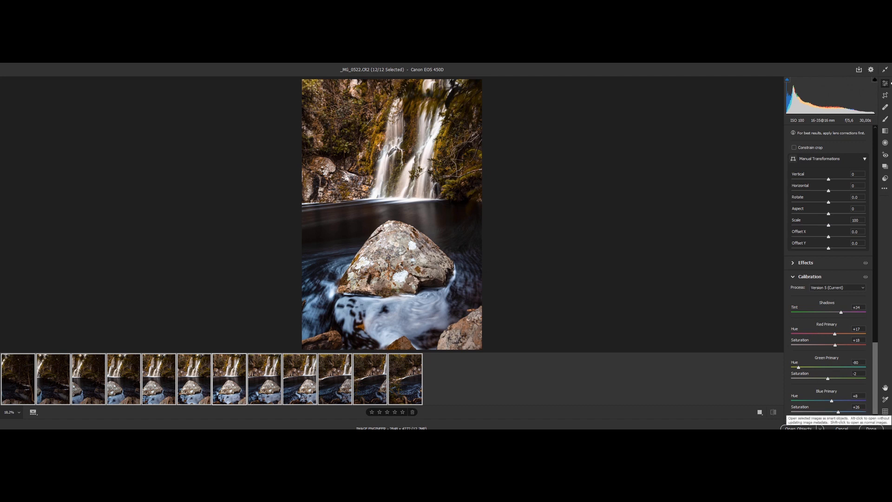
Step: Save the Camera Raw edits without opening the images, and preview several of the edited waterfall photos in Bridge
click(871, 427)
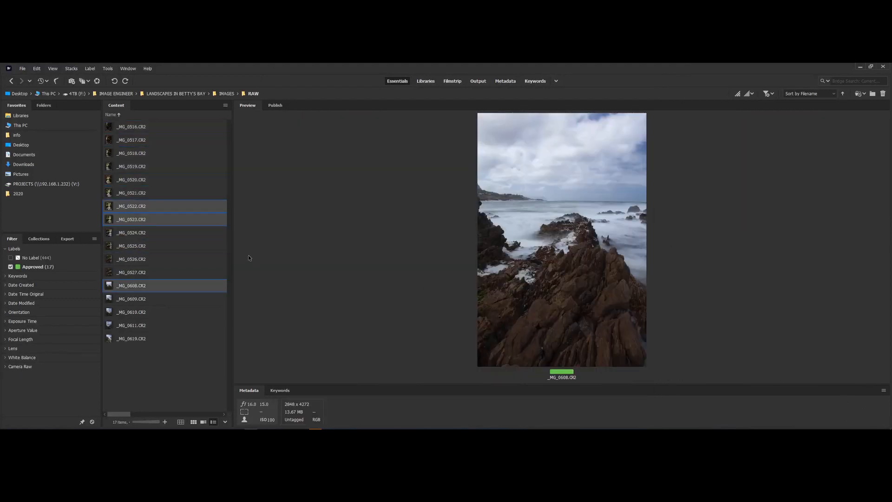
click(138, 165)
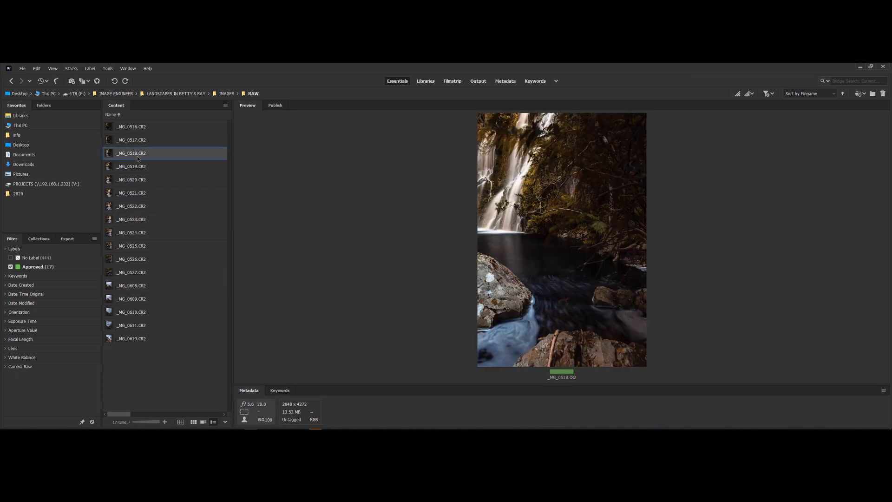
click(135, 139)
click(132, 168)
click(135, 205)
click(137, 219)
key(F2)
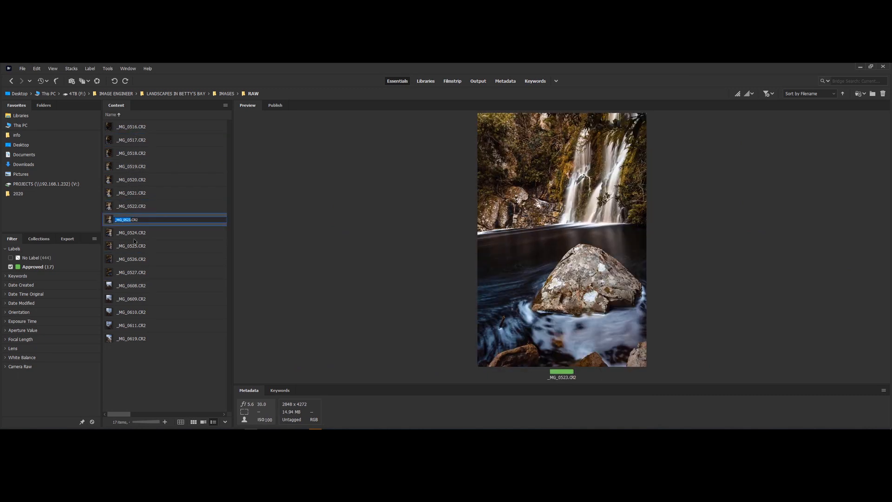
click(136, 232)
click(138, 247)
click(138, 261)
click(137, 273)
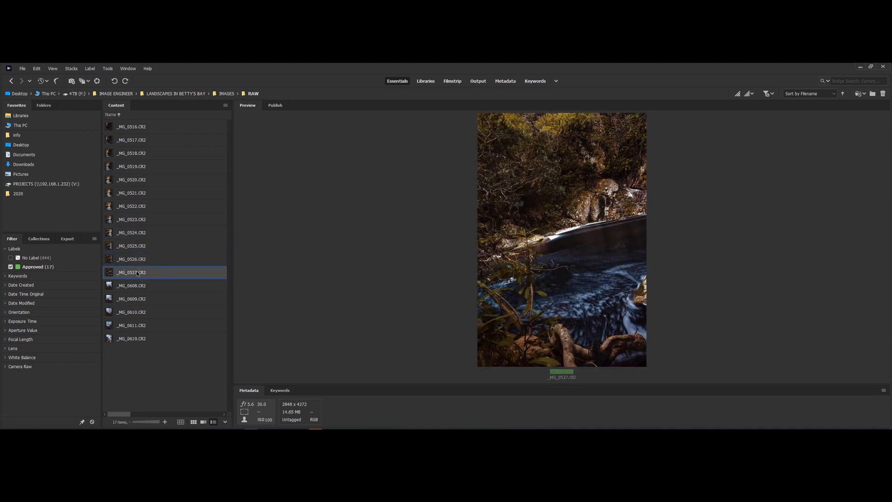
Step: Merge _MG_0516.CR2 through _MG_0527.CR2 with Photoshop's Photomerge, using the Auto layout and Blend Images Together
click(128, 131)
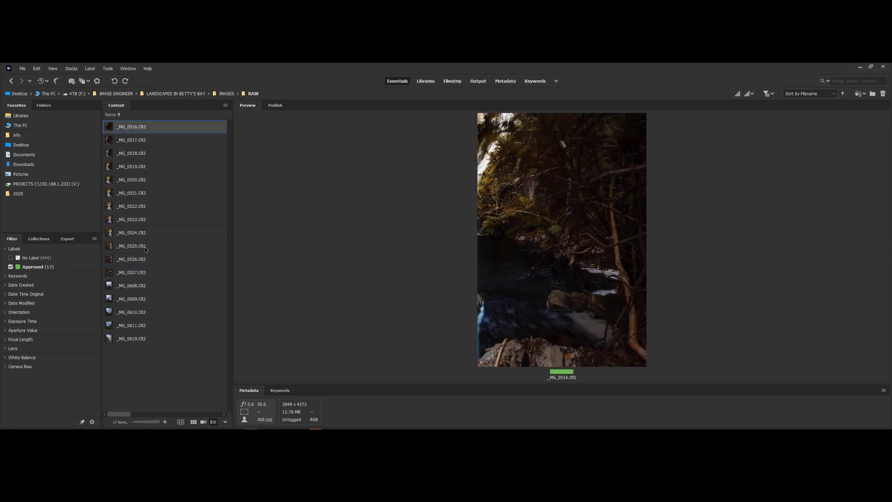
shift+click(131, 273)
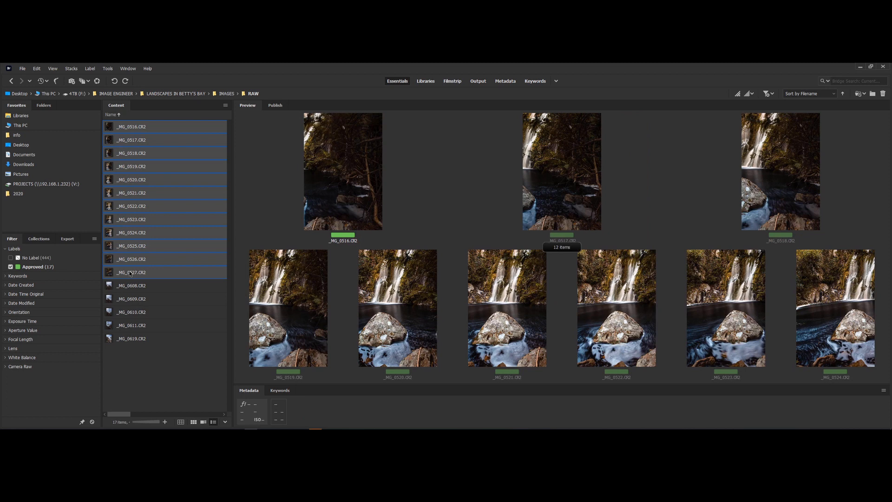
click(108, 69)
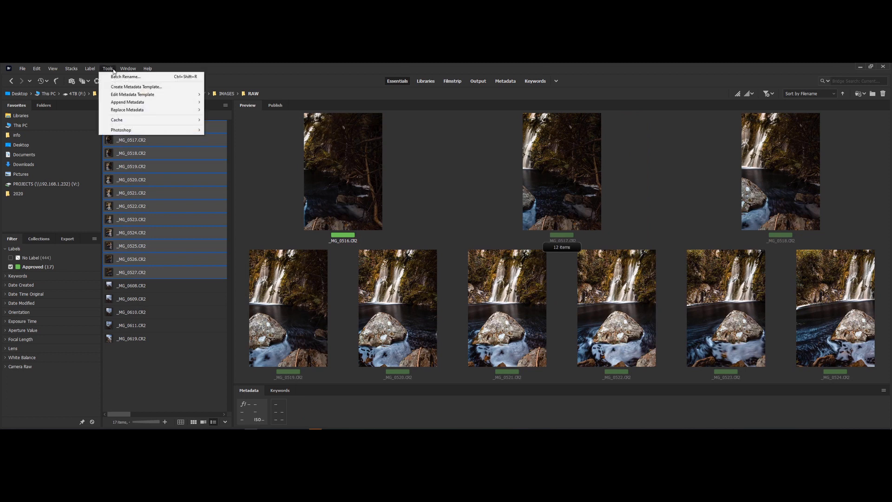
mouse_move(133, 130)
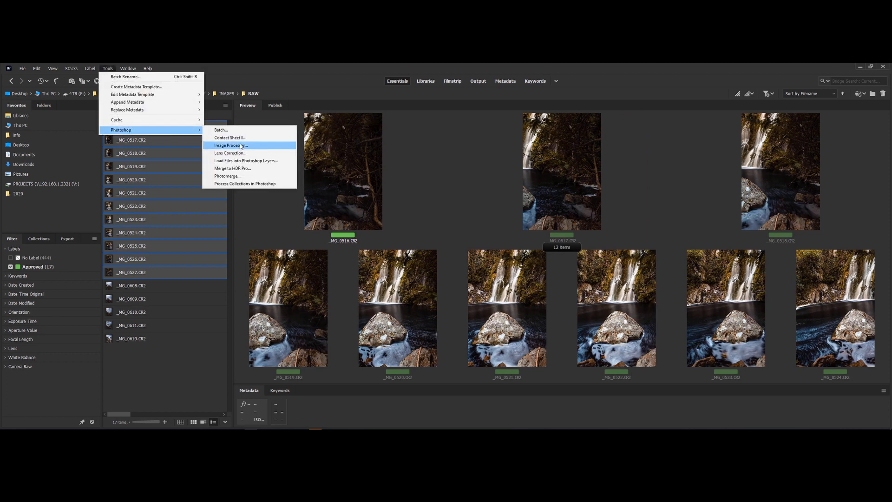
click(241, 176)
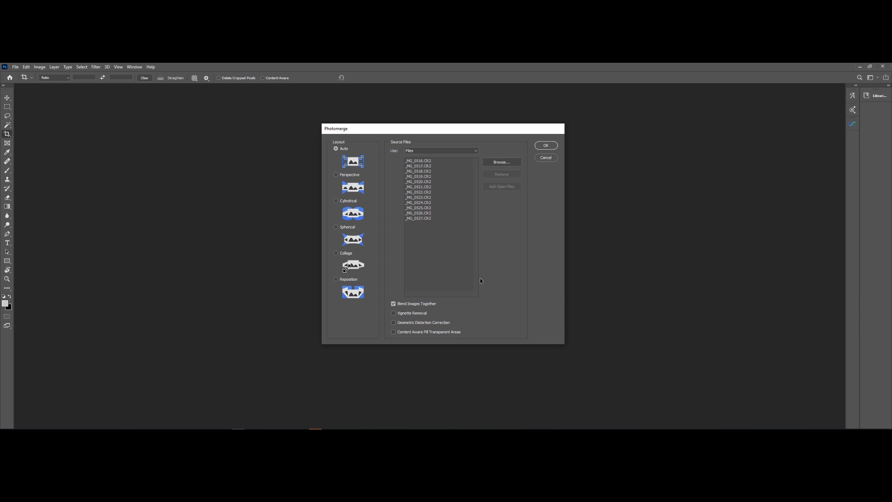
click(548, 145)
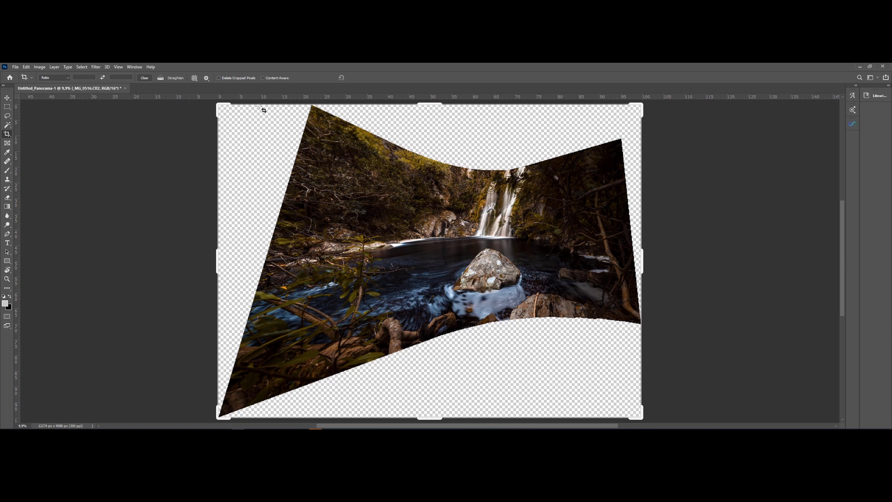
Step: Select the left part of the panorama with the Rectangular Marquee, squeeze it horizontally inward with Free Transform, and deselect
click(7, 107)
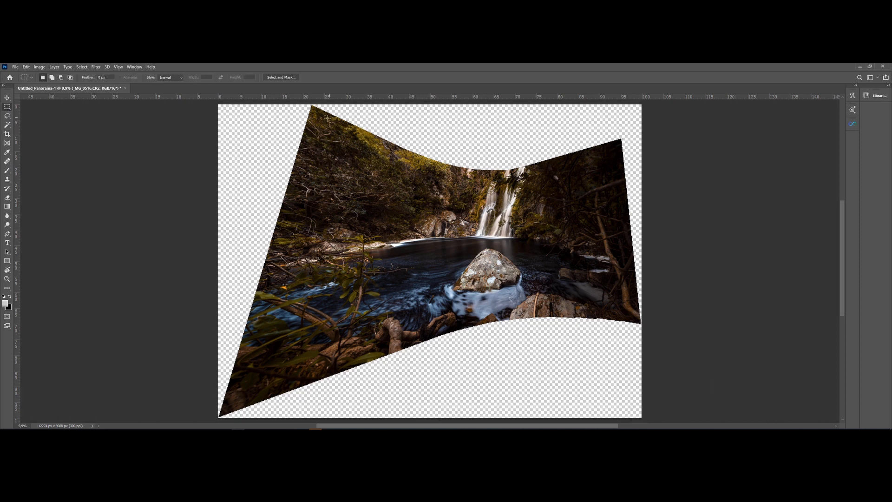
drag(216, 100, 384, 414)
key(ctrl+t)
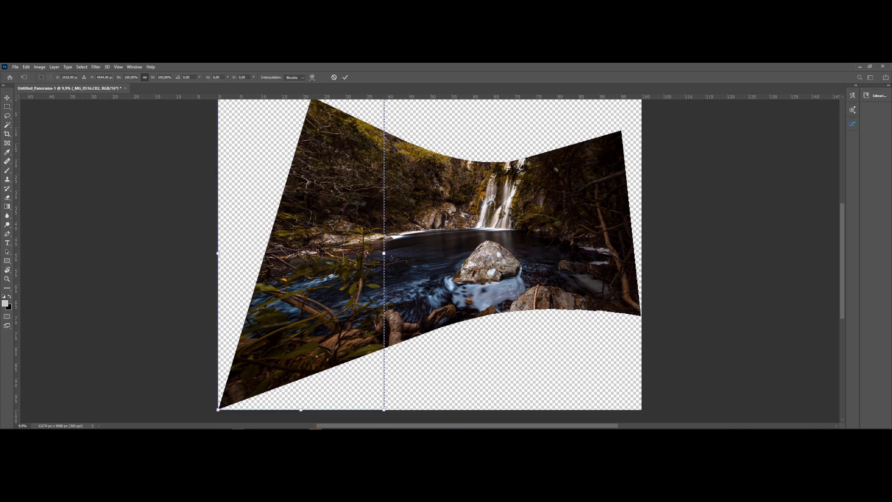
drag(219, 253, 282, 254)
key(Return)
key(ctrl+d)
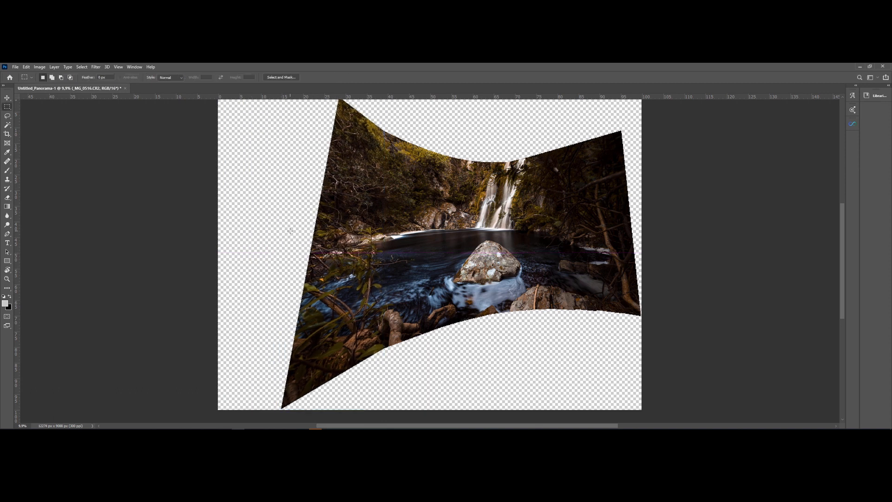
Step: Select a narrower strip along the panorama's left edge, compress it slightly toward the centre, and clear the selection
key(ctrl+minus)
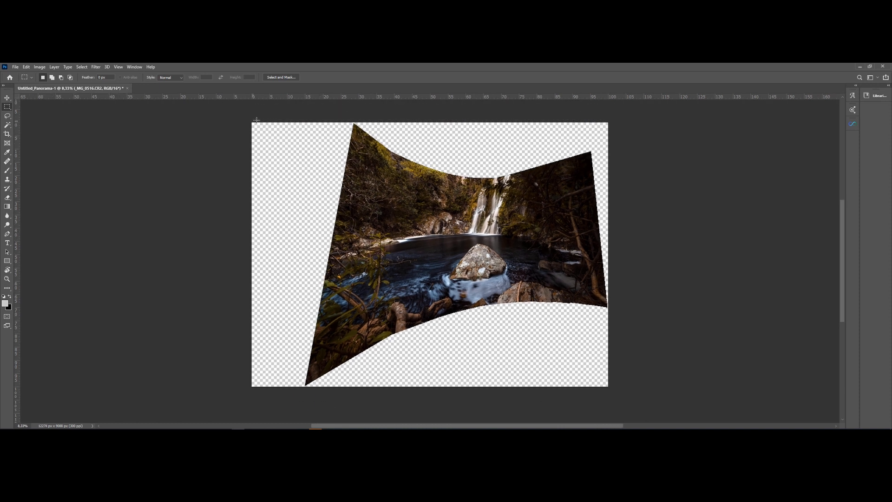
drag(291, 115, 367, 388)
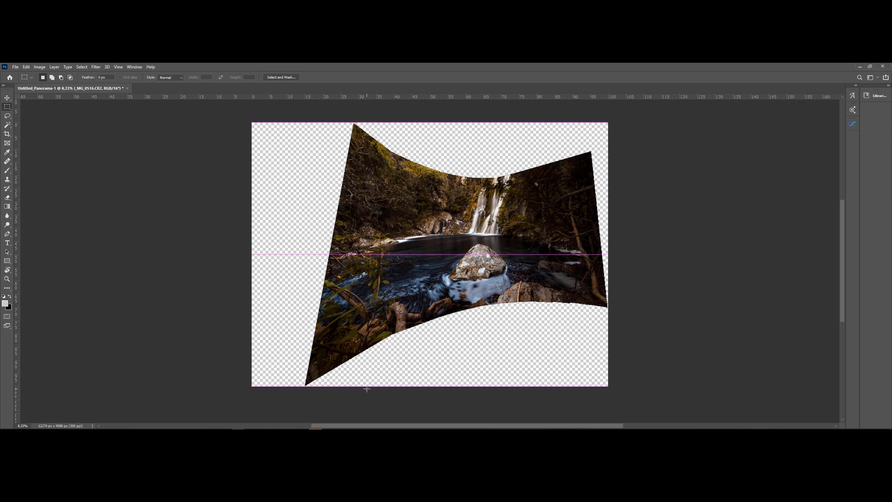
key(ctrl+t)
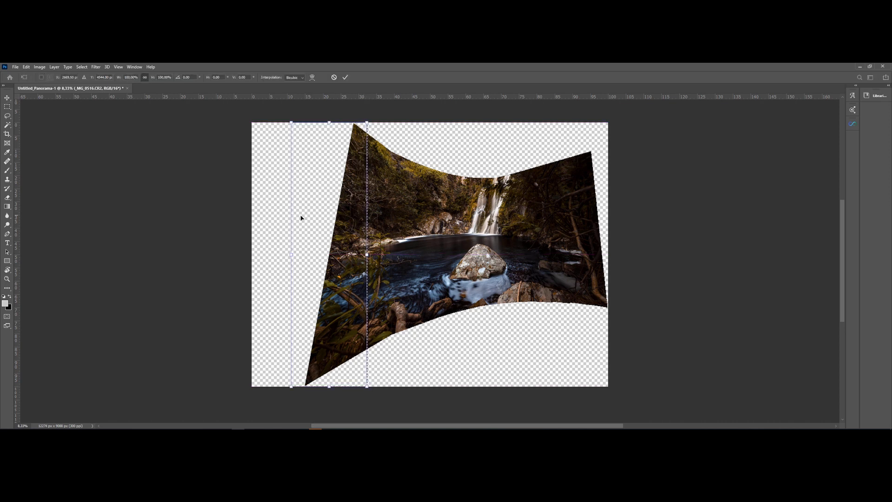
drag(292, 255, 307, 255)
key(Return)
key(m)
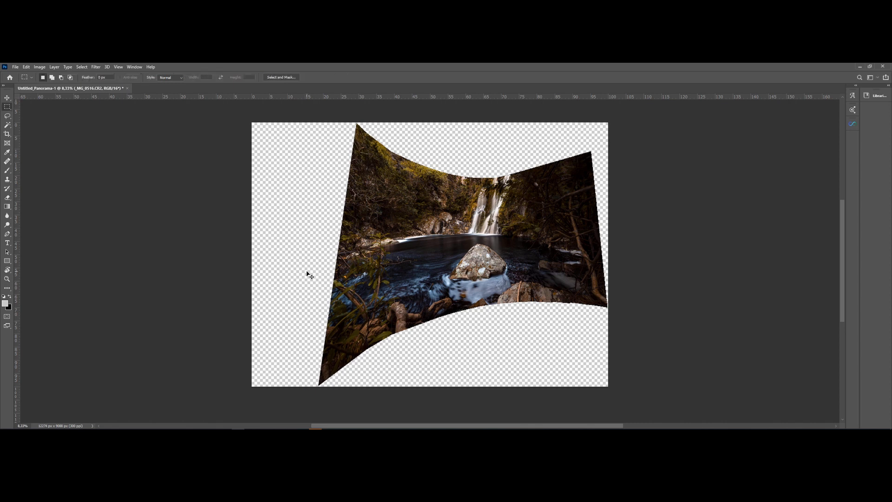
Step: Crop the panorama to about 8370 × 4130 px around the waterfall, pool and rock, excluding the transparent areas
key(ctrl+plus)
key(c)
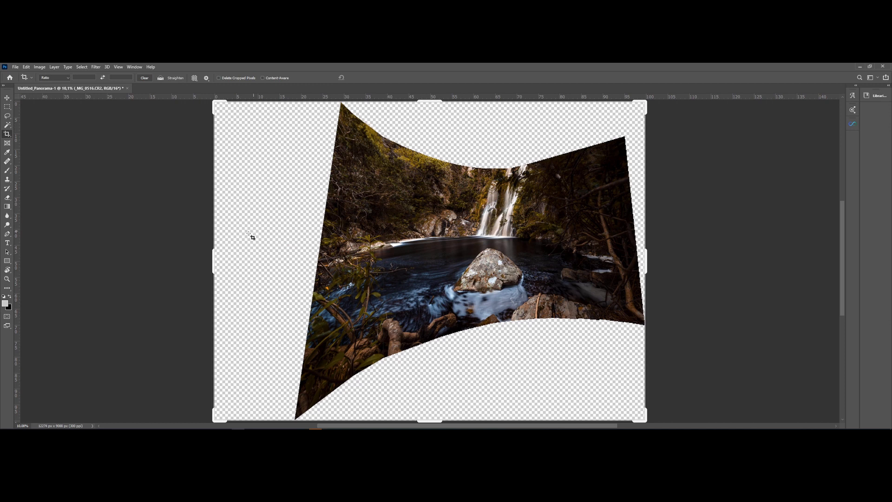
drag(211, 259, 276, 256)
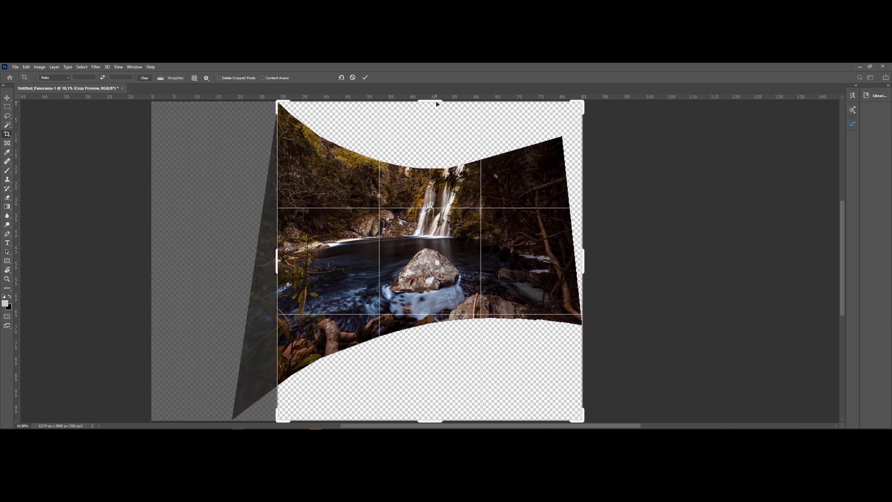
drag(436, 103, 436, 135)
drag(435, 389, 424, 335)
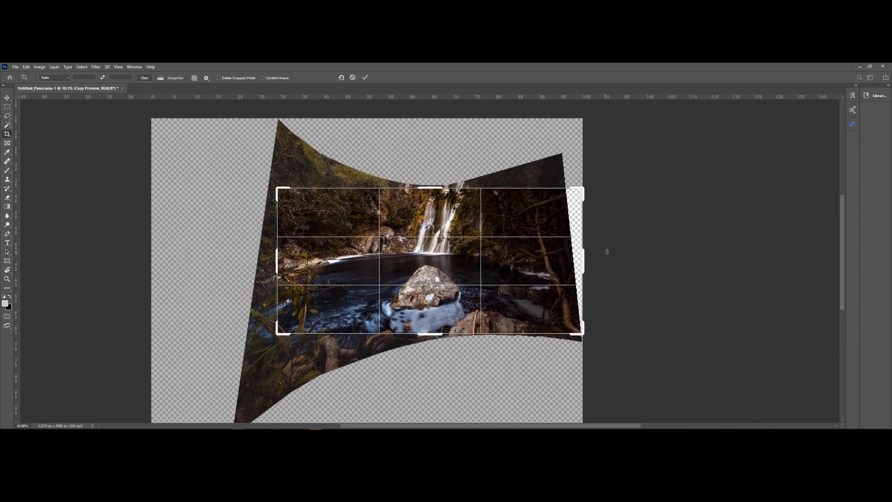
drag(583, 260, 575, 261)
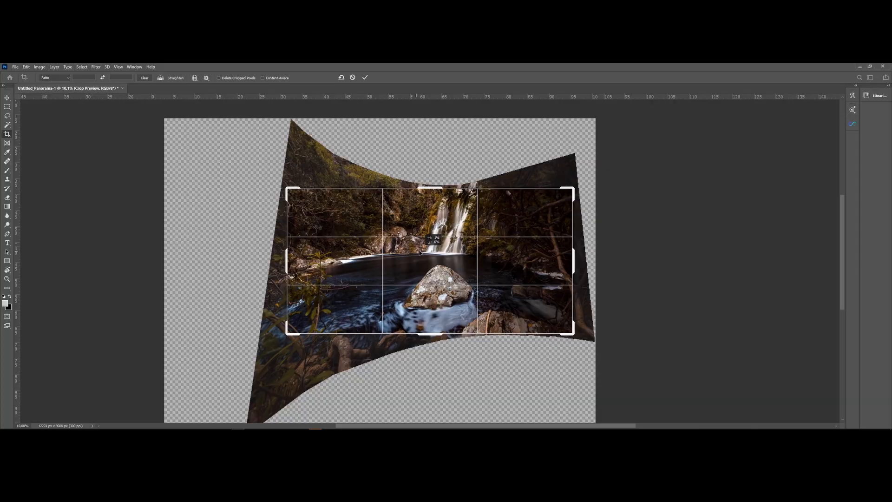
drag(573, 252, 574, 253)
drag(574, 251, 578, 255)
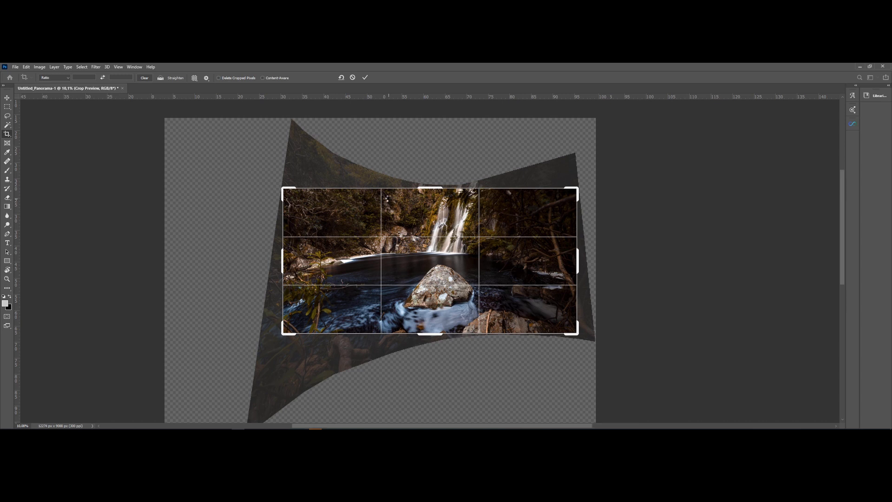
key(Return)
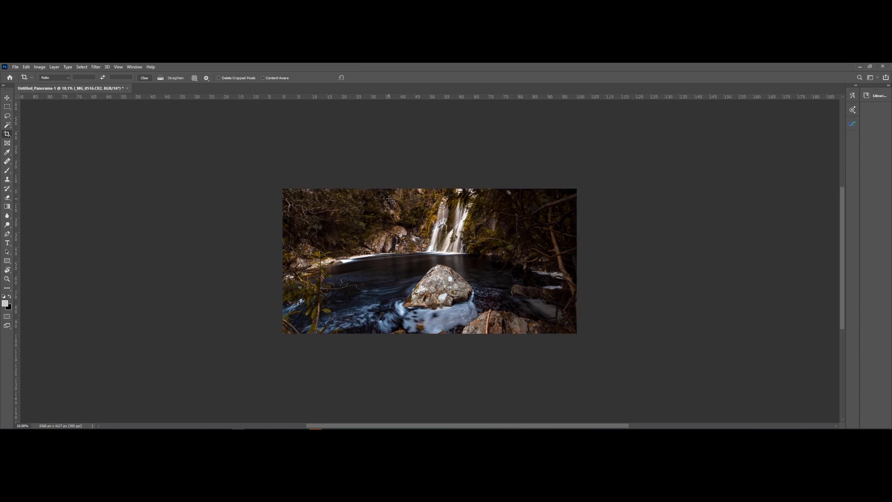
Step: Hide the rulers and examine the rock, waterfall and surrounding foliage in the cropped panorama at close range
key(ctrl+0)
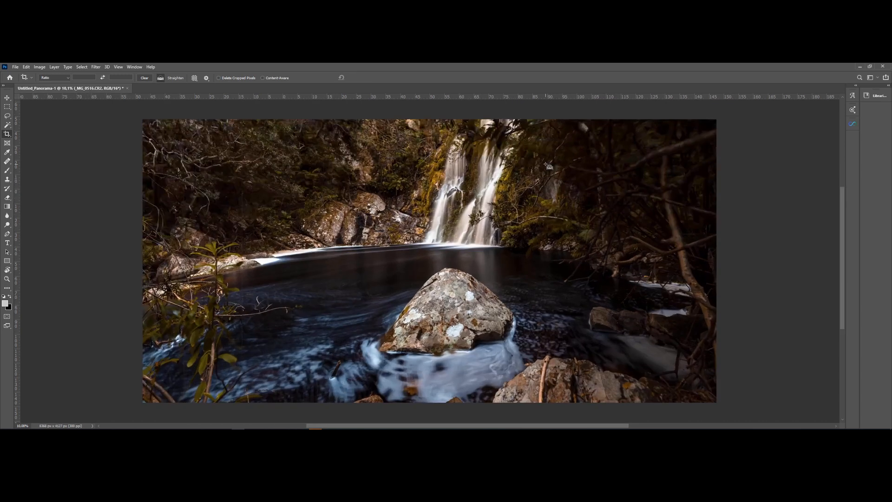
key(ctrl+r)
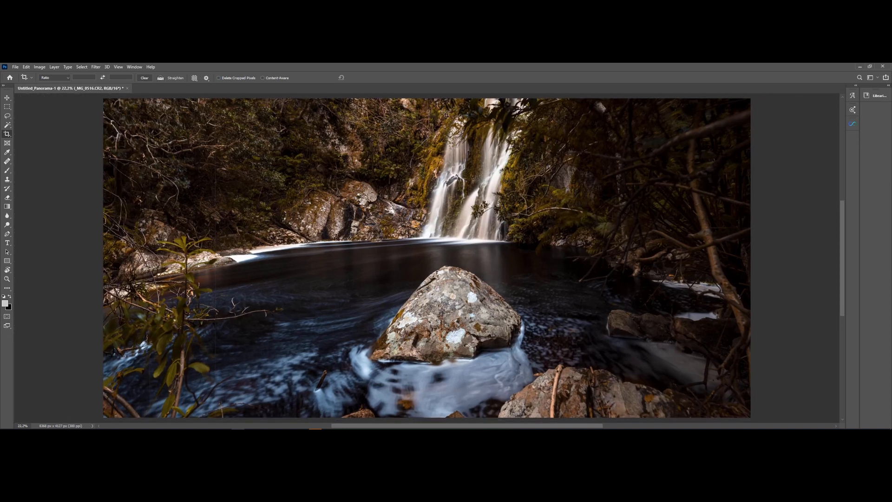
key(z)
drag(418, 325, 548, 195)
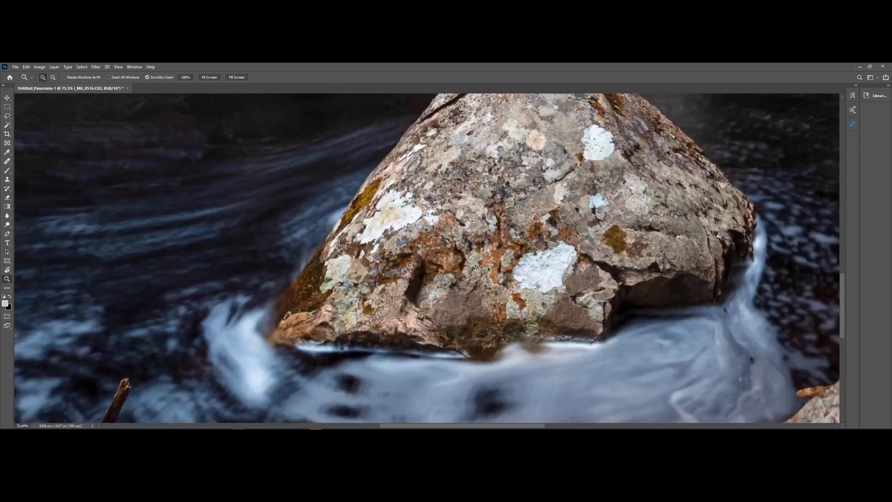
drag(446, 298, 477, 266)
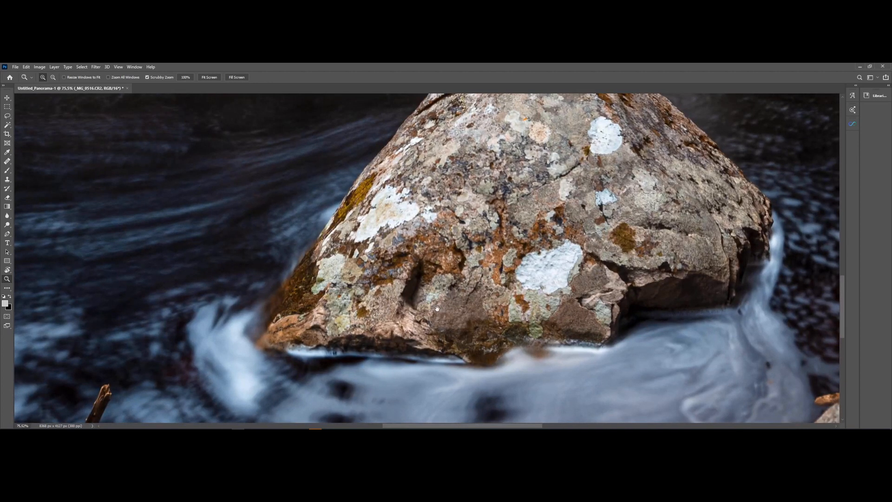
drag(439, 310, 552, 266)
scroll(529, 261, up, 10)
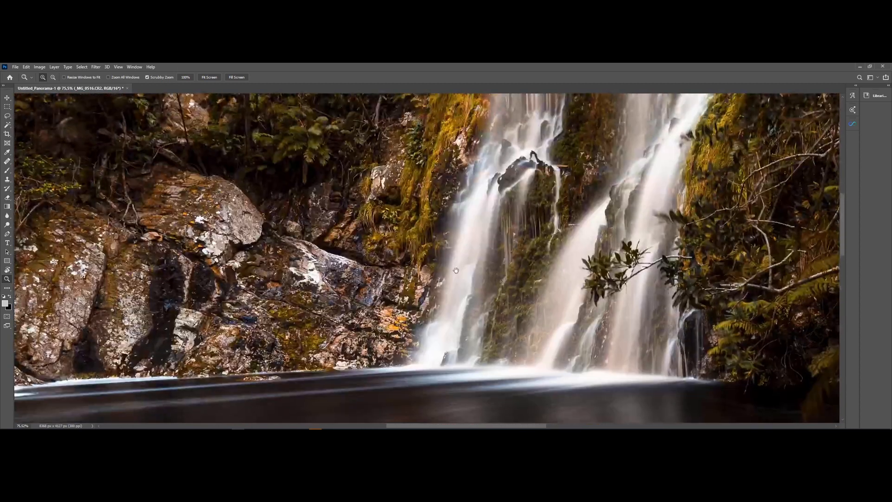
scroll(456, 270, down, 5)
drag(752, 167, 508, 207)
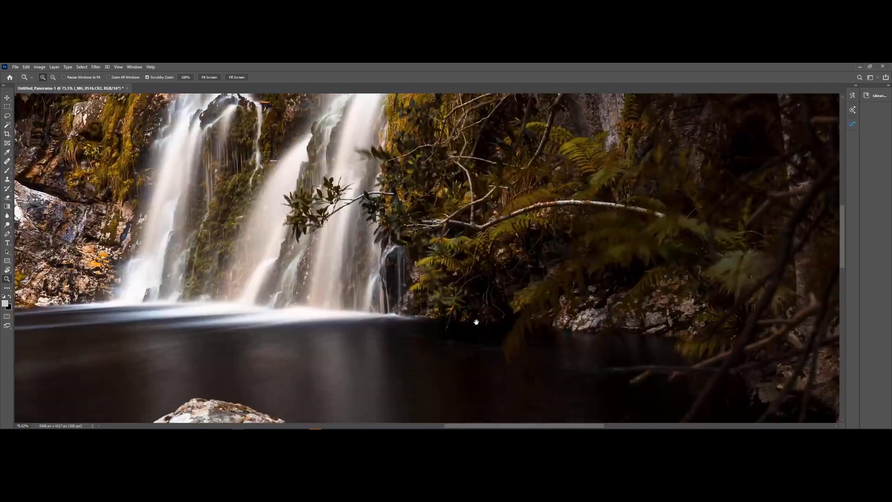
drag(473, 324, 670, 215)
drag(597, 318, 638, 182)
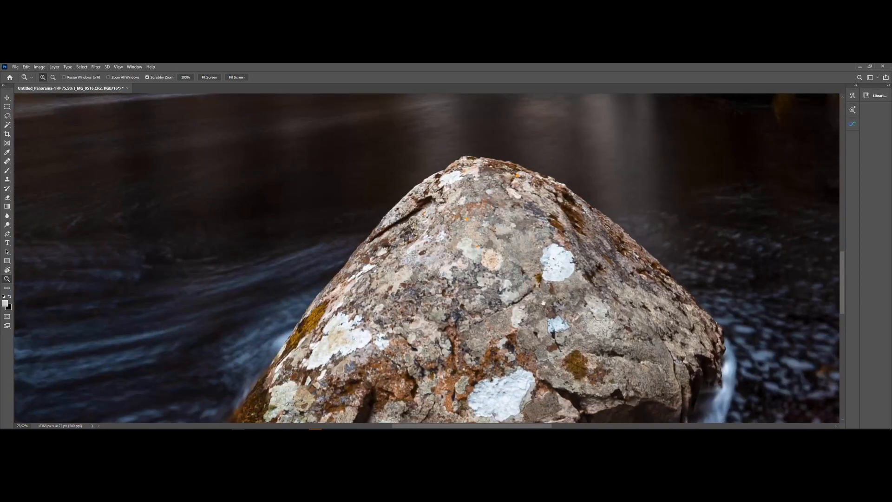
drag(488, 195, 407, 223)
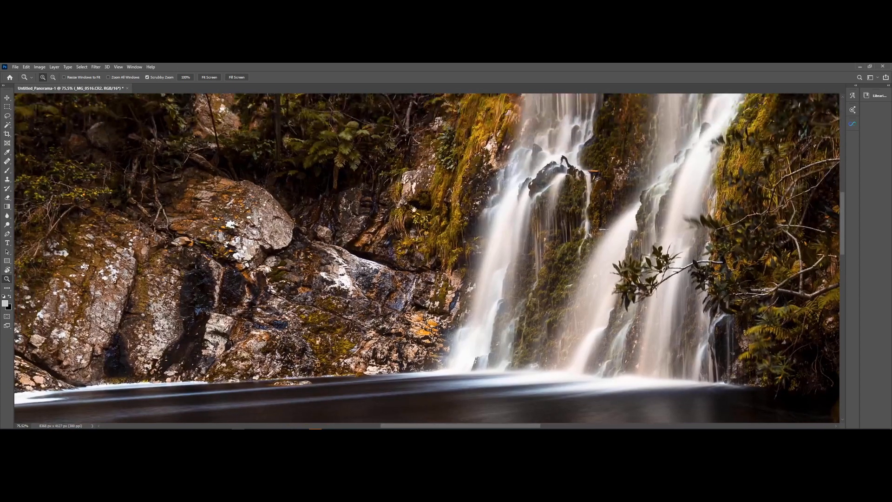
drag(486, 166, 483, 74)
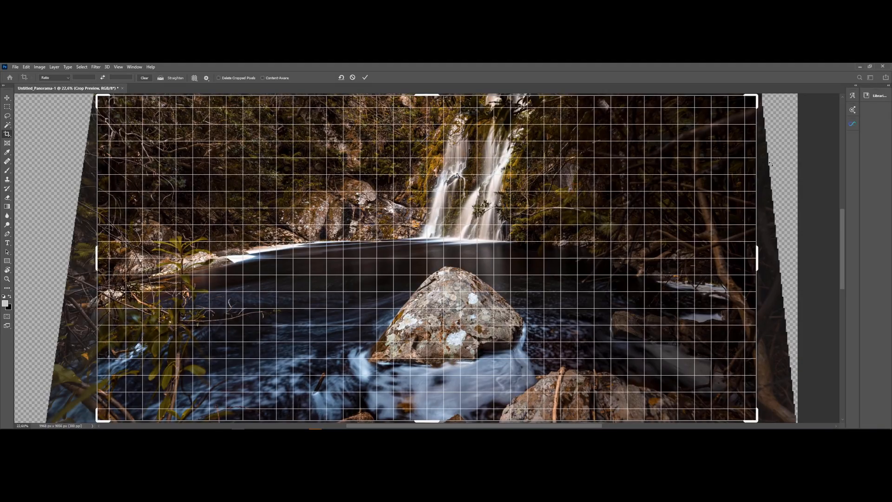
Step: Rotate the panorama about 1° clockwise within the crop to level the waterline, and apply the crop
drag(771, 165, 774, 167)
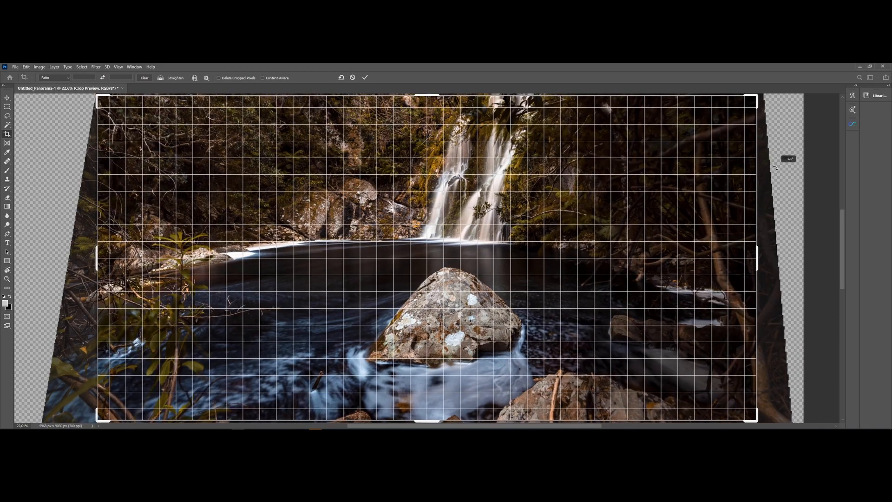
drag(774, 168, 775, 168)
key(Return)
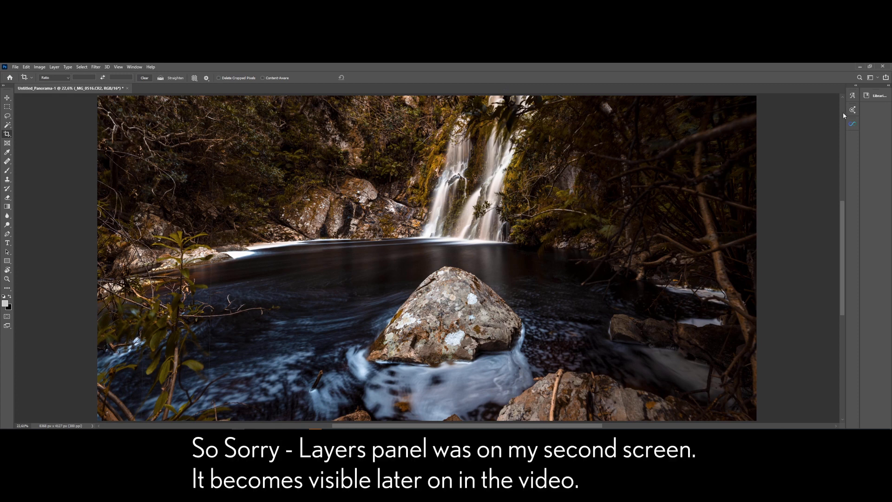
Step: Duplicate the panorama layer and apply a Gaussian Blur with a radius of 25 pixels to the copy
key(ctrl+j)
click(98, 67)
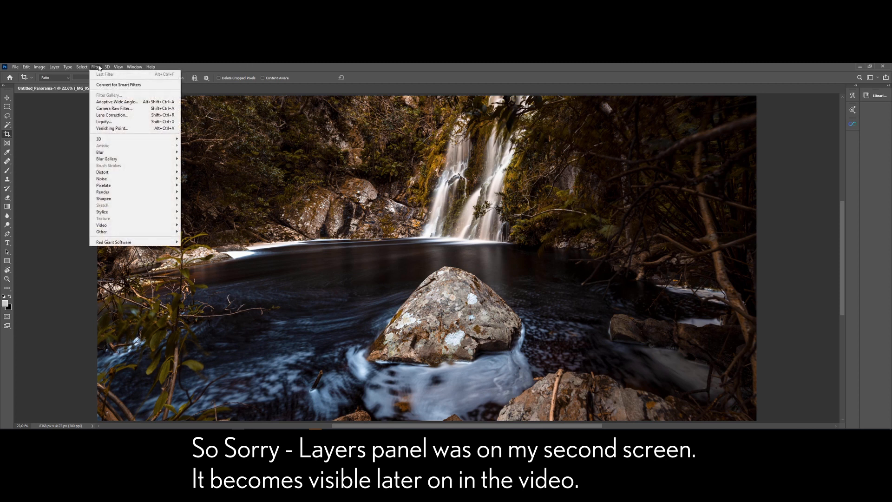
click(99, 68)
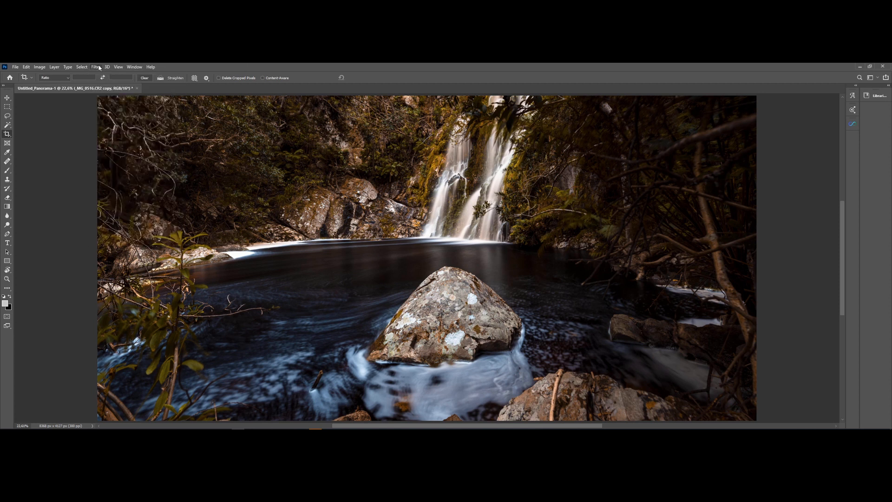
click(98, 68)
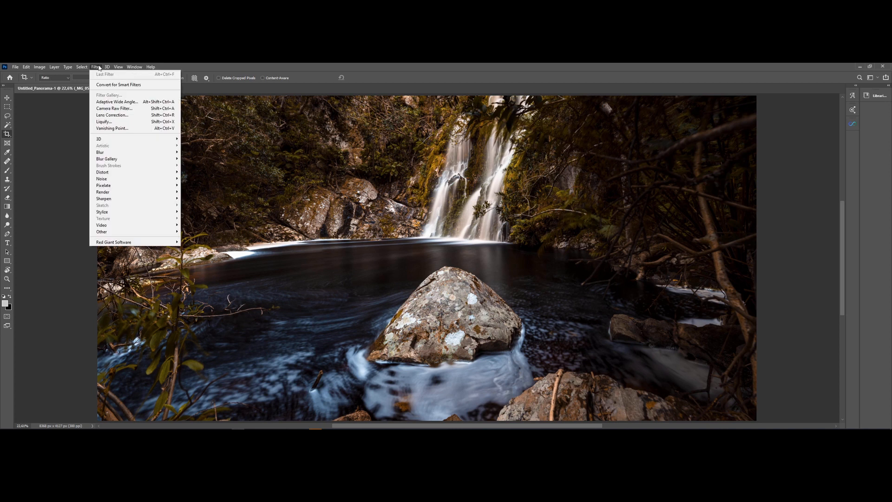
mouse_move(121, 152)
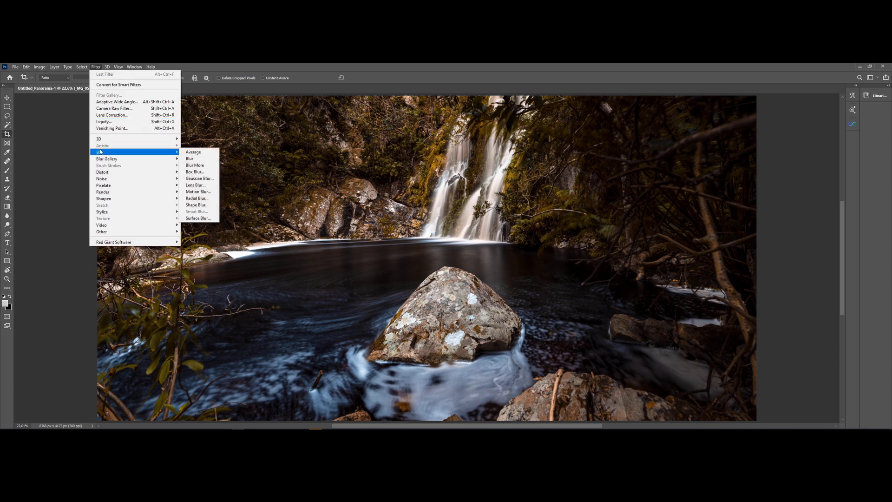
click(210, 179)
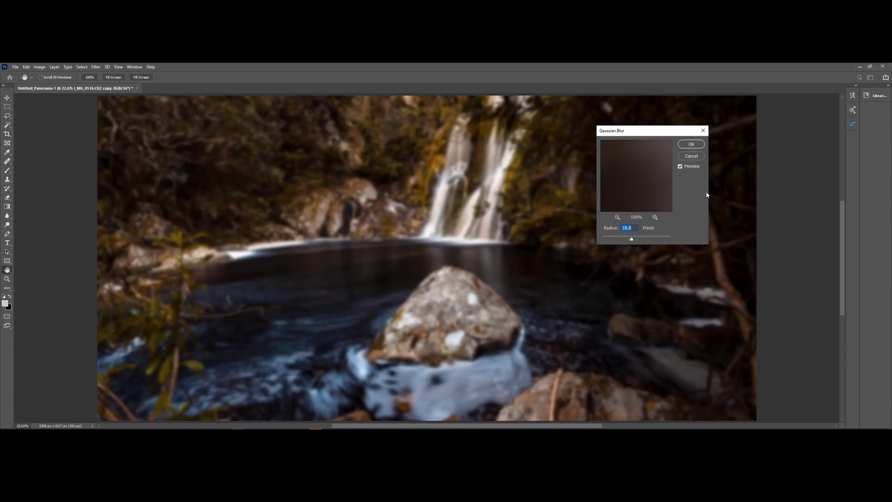
text(25)
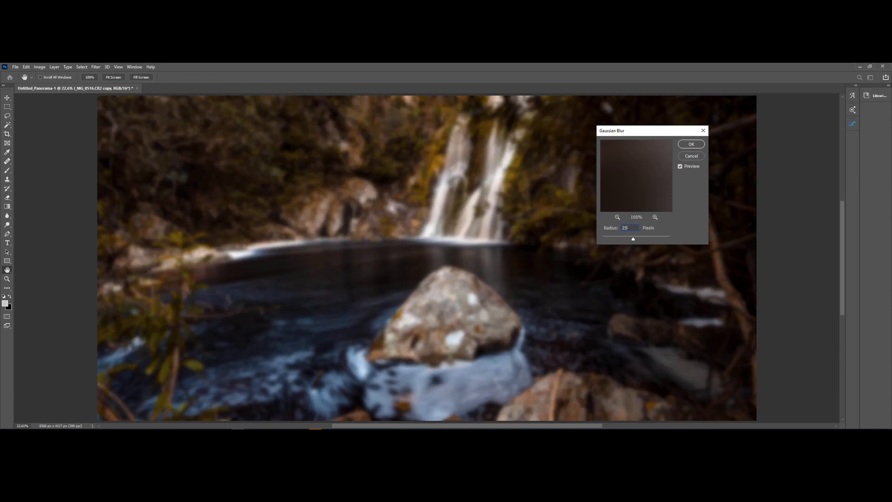
key(Return)
key(c)
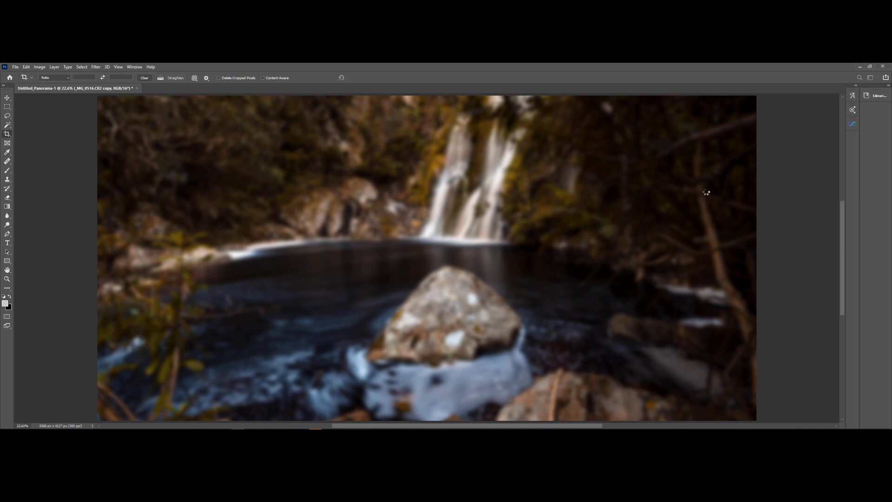
Step: Switch to the Essentials (Default) workspace and set the blurred copy's blend mode to Lighten
click(132, 68)
mouse_move(140, 75)
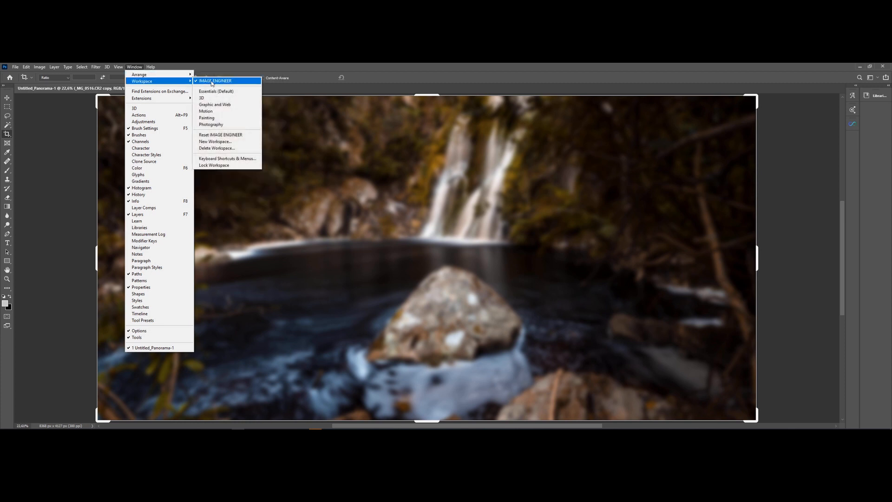
click(219, 91)
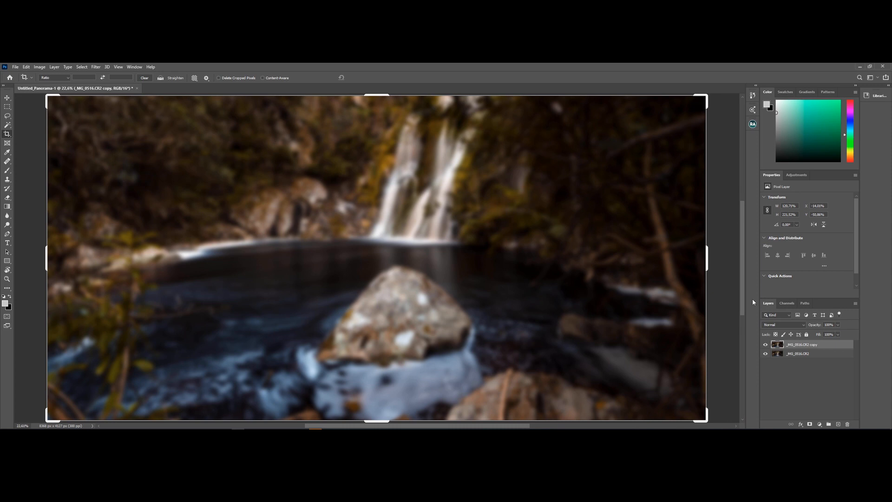
click(792, 325)
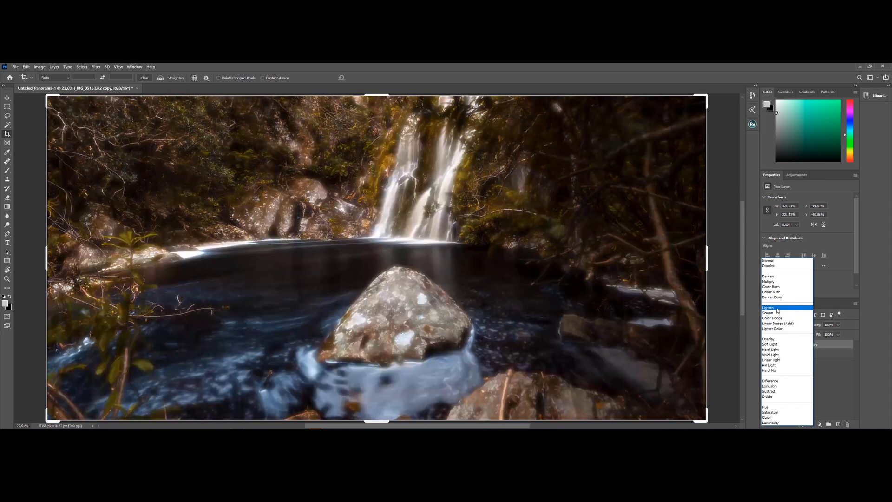
click(778, 309)
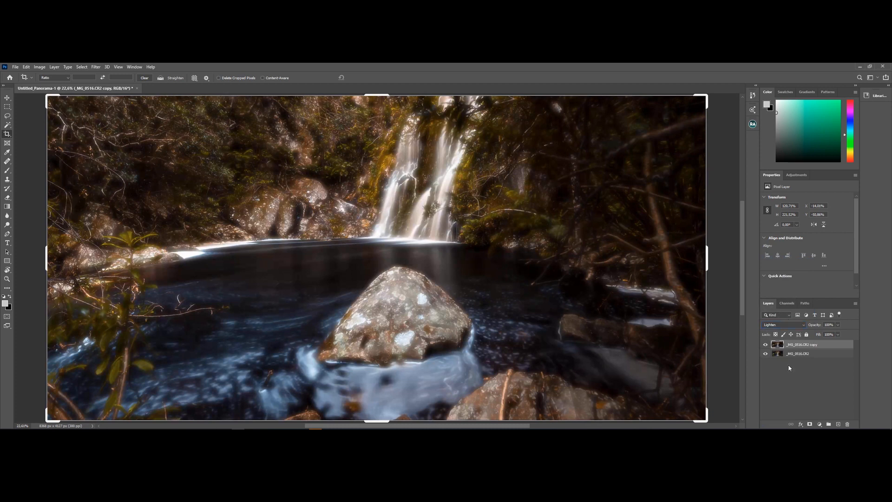
Step: Adjust the blurred copy's Levels, setting the black input level to 61 and the white input level to 220
key(ctrl+l)
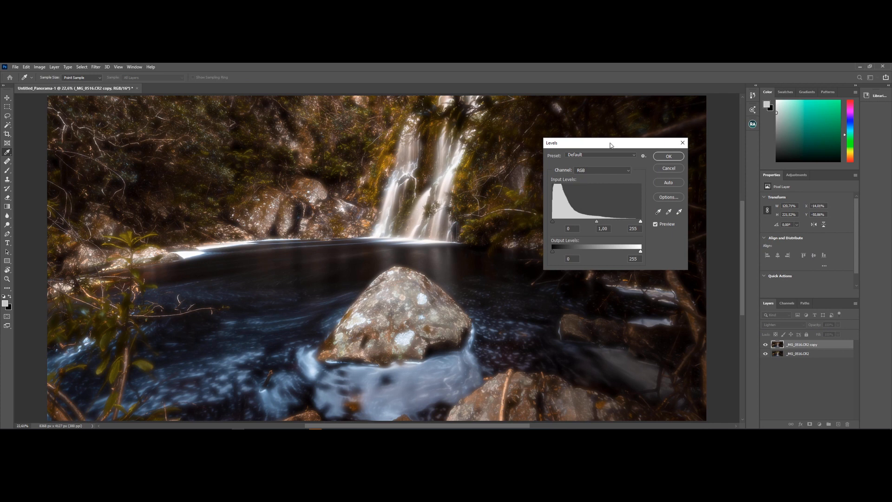
drag(642, 222, 628, 222)
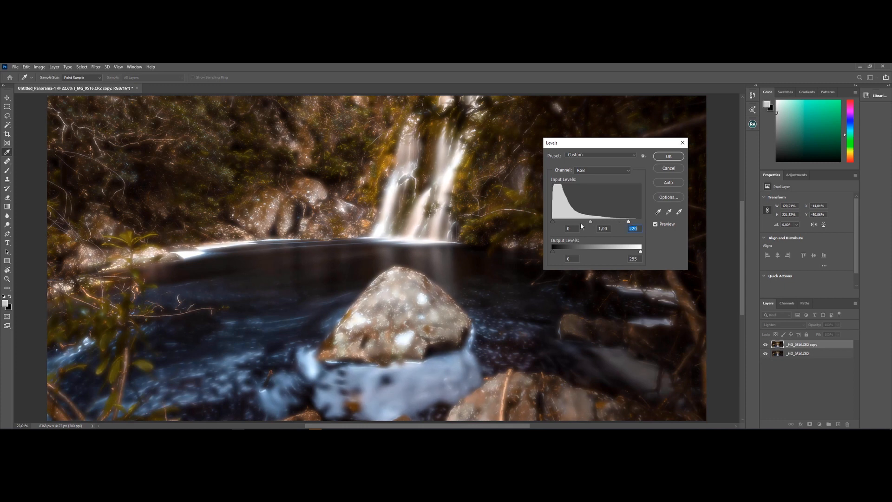
drag(553, 223, 574, 222)
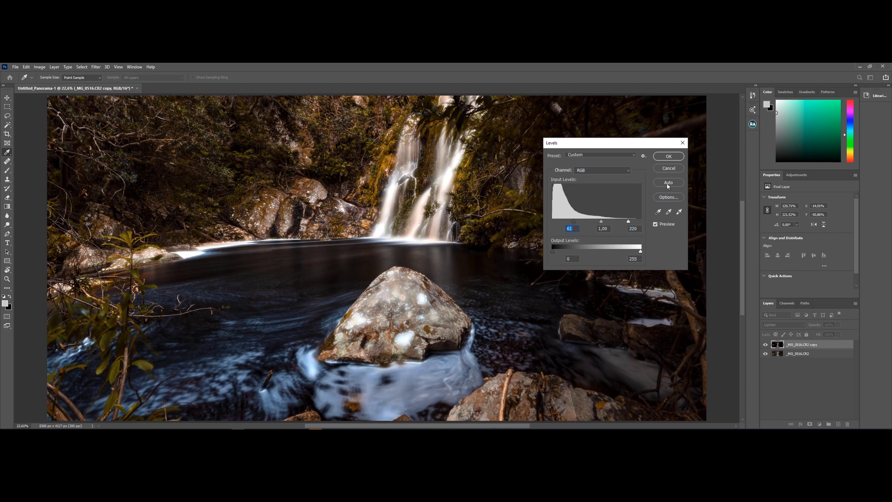
click(665, 159)
key(c)
Step: Set the blurred copy's opacity to 25% and compare the waterfall and the whole image with and without that layer
click(830, 325)
text(25)
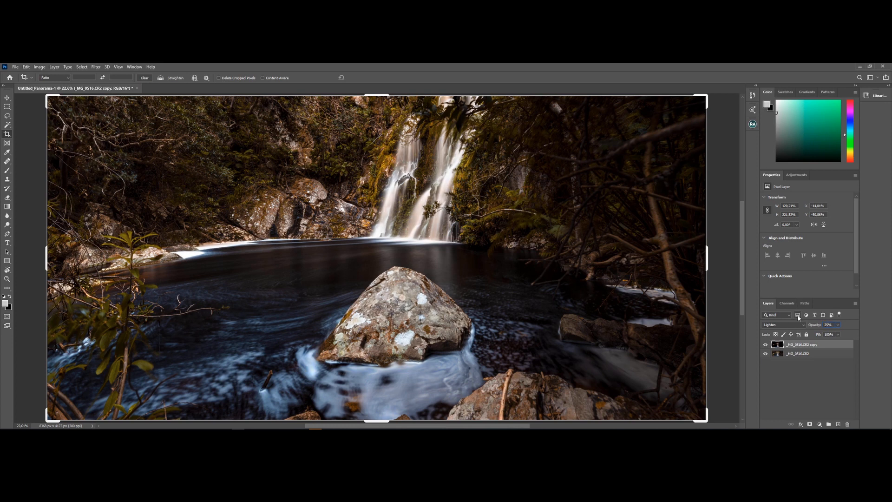
text(z)
drag(407, 287, 403, 392)
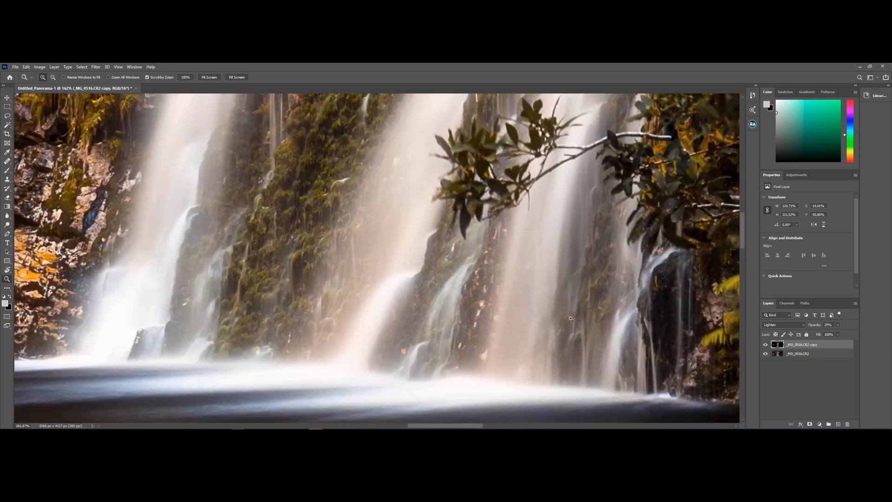
click(765, 344)
click(766, 344)
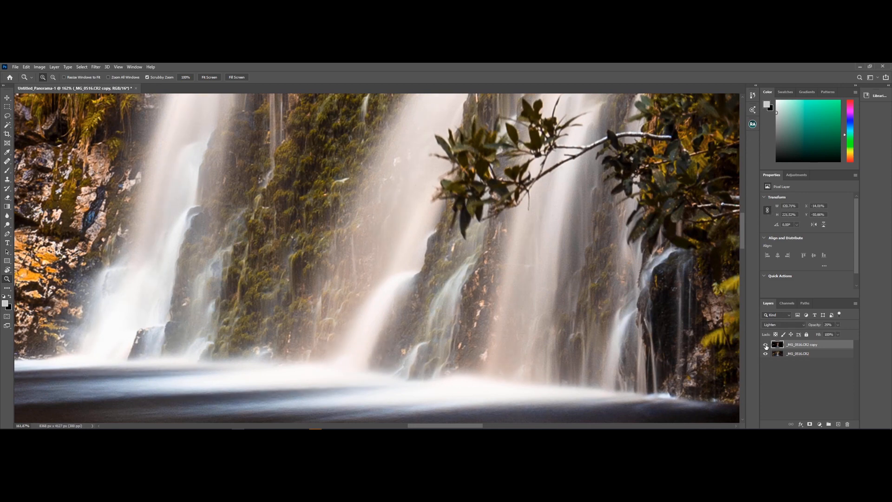
key(ctrl+0)
click(766, 344)
click(765, 344)
click(765, 345)
Step: Compare the upper waterfall with and without the blurred copy and raise that layer's opacity slightly
drag(391, 177, 344, 244)
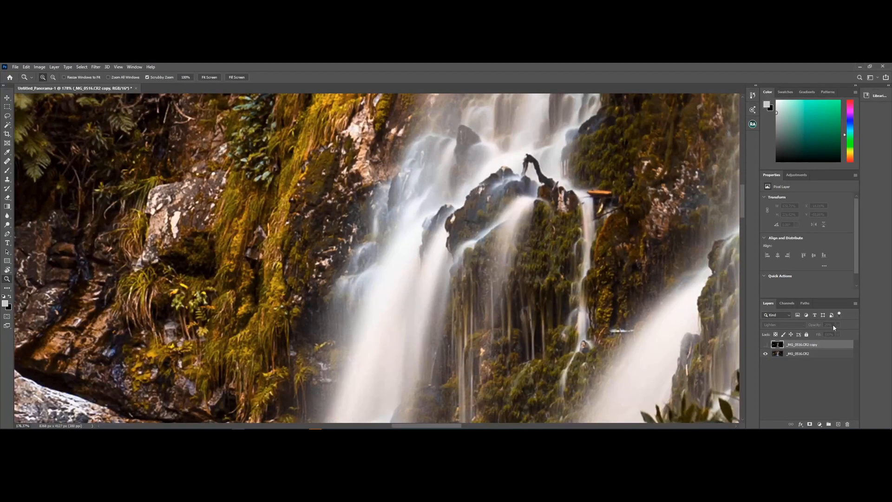
click(766, 344)
click(766, 345)
click(766, 344)
drag(816, 327, 822, 327)
key(ctrl+0)
Step: Duplicate the original panorama layer and move the new copy to the top of the layer stack
click(812, 356)
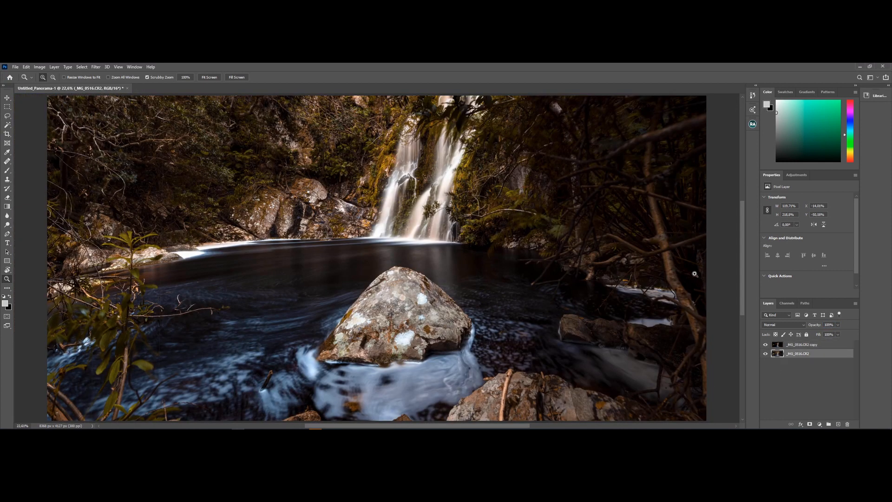
key(ctrl+j)
drag(807, 356, 808, 344)
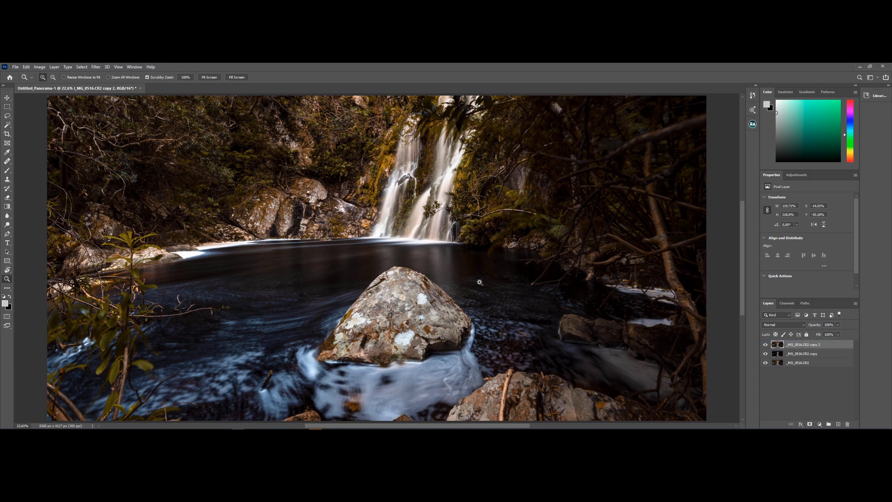
Step: Apply a High Pass filter with a 10-pixel radius to the top copy and set its blend mode to Soft Light
click(95, 66)
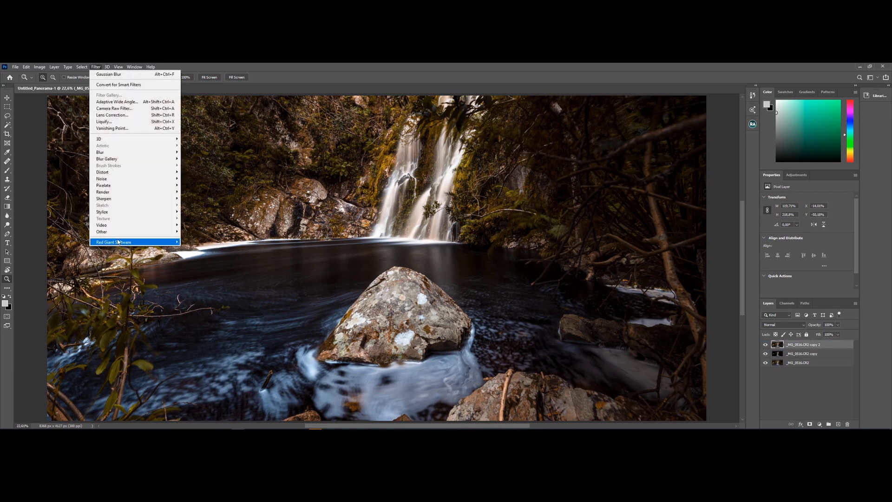
mouse_move(151, 234)
click(200, 237)
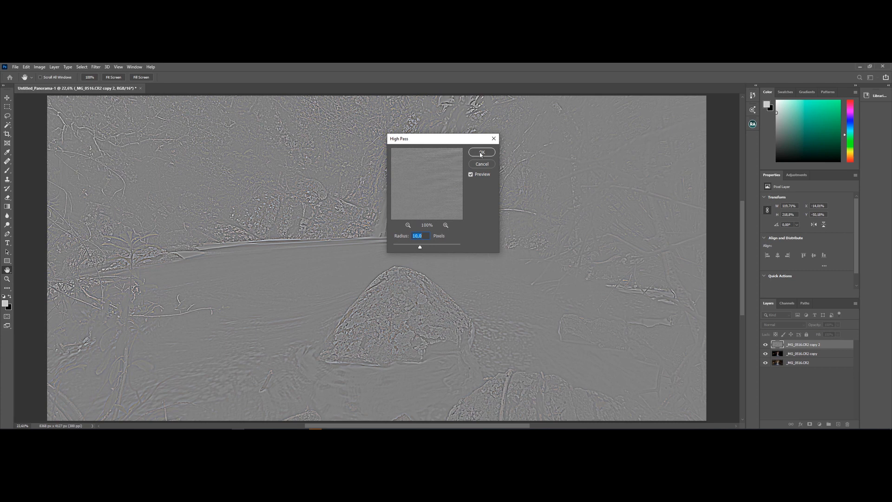
click(481, 152)
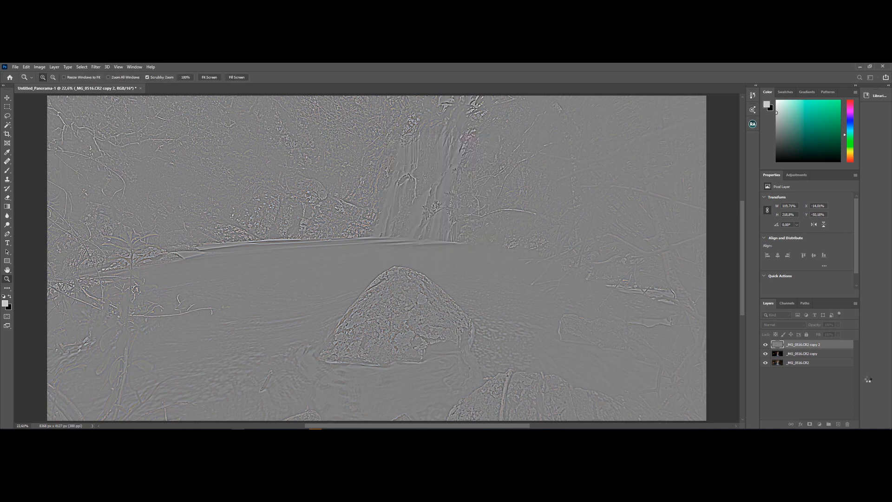
click(794, 327)
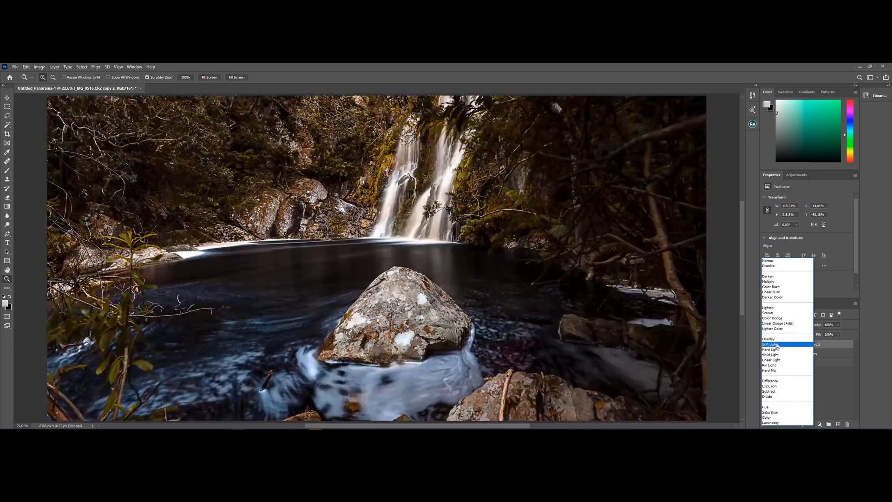
click(777, 344)
Step: Compare the rocks beside the waterfall with and without the High Pass layer and set its opacity to 60%
drag(321, 184, 395, 181)
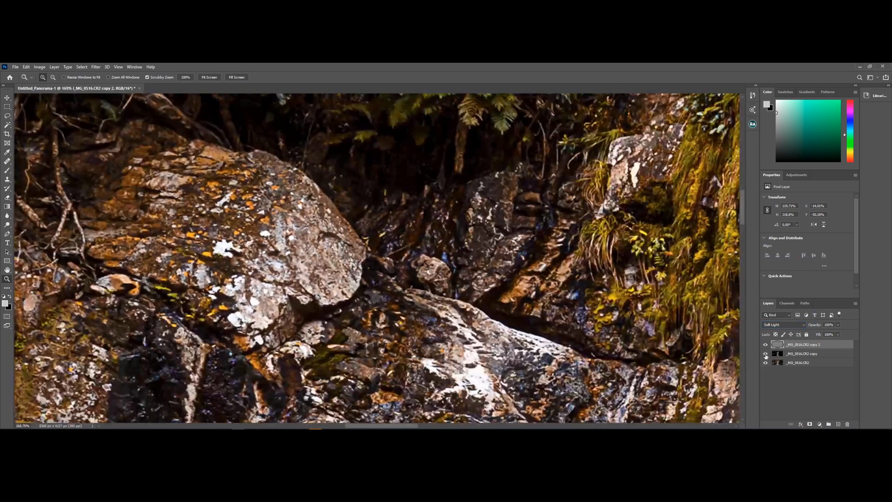
click(765, 344)
click(766, 344)
click(765, 344)
click(766, 344)
click(830, 325)
text(60)
key(Return)
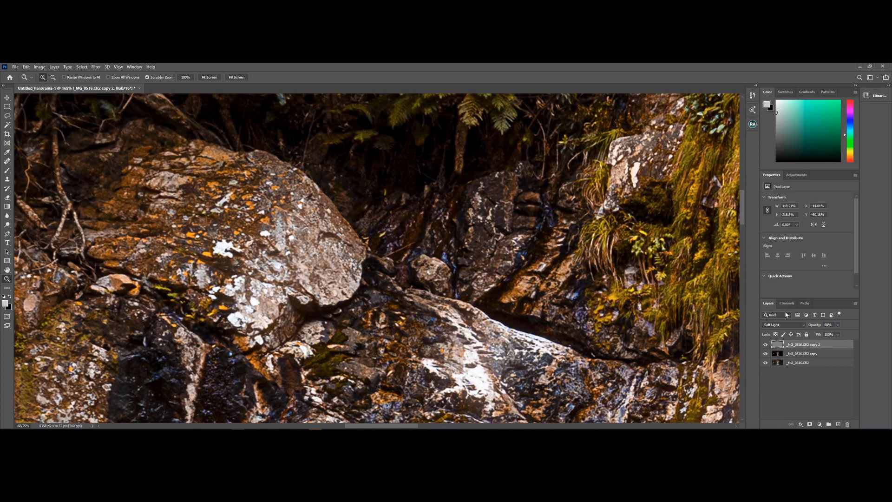
Step: Compare the rocks again without the High Pass layer, set its opacity to 40%, and check the detail around the waterfall
click(766, 344)
click(765, 345)
text(40)
key(Return)
key(ctrl+0)
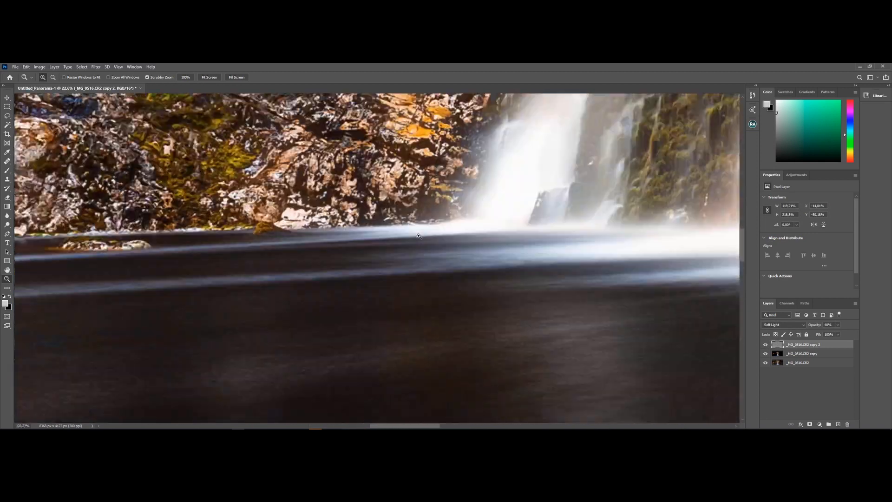
drag(358, 239, 439, 372)
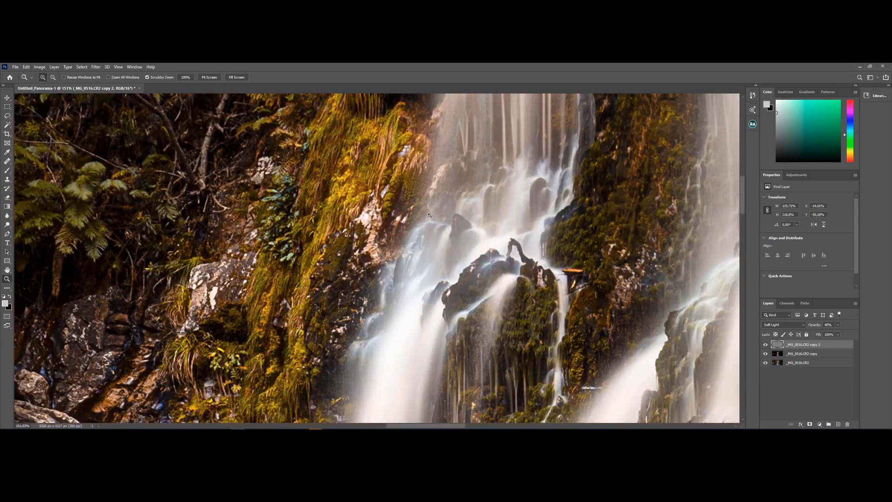
key(ctrl+0)
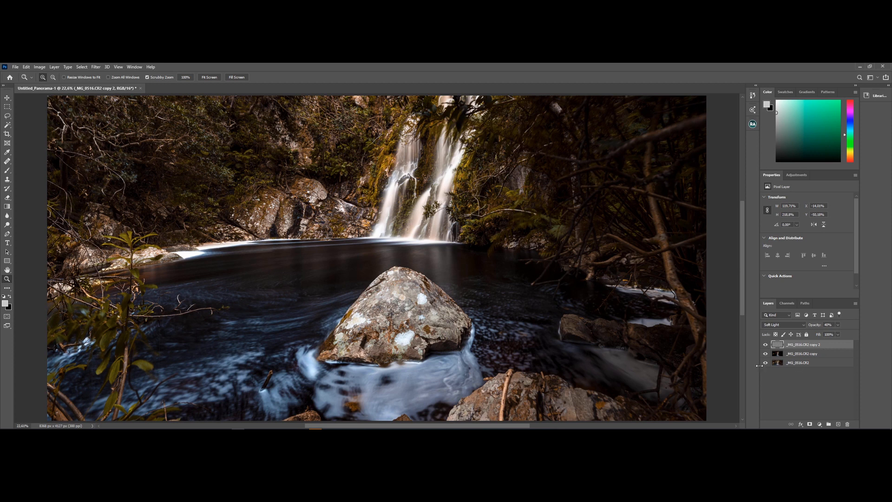
Step: Load the Red channel as a selection of the bright areas and add a Curves adjustment layer masked by it
click(787, 304)
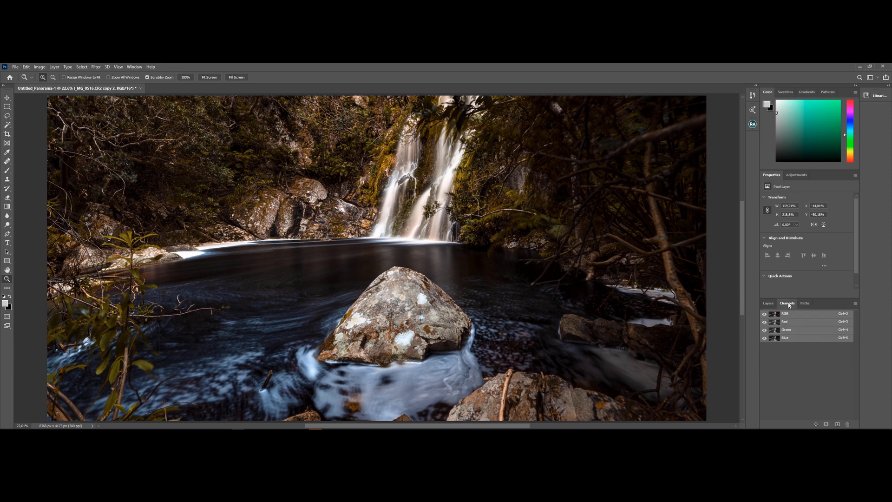
ctrl+click(777, 324)
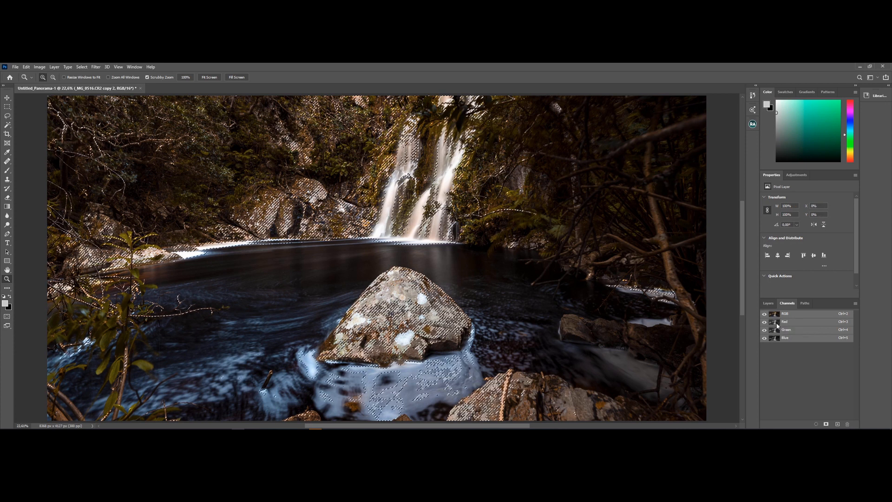
click(768, 303)
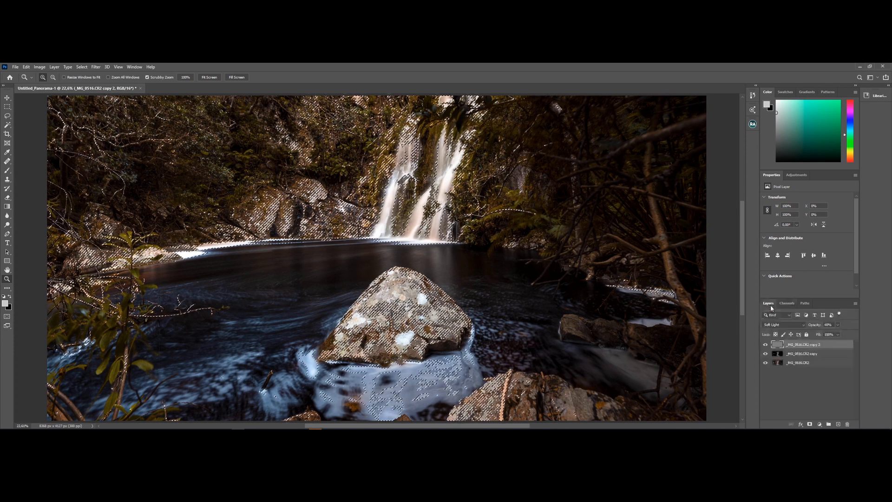
click(820, 425)
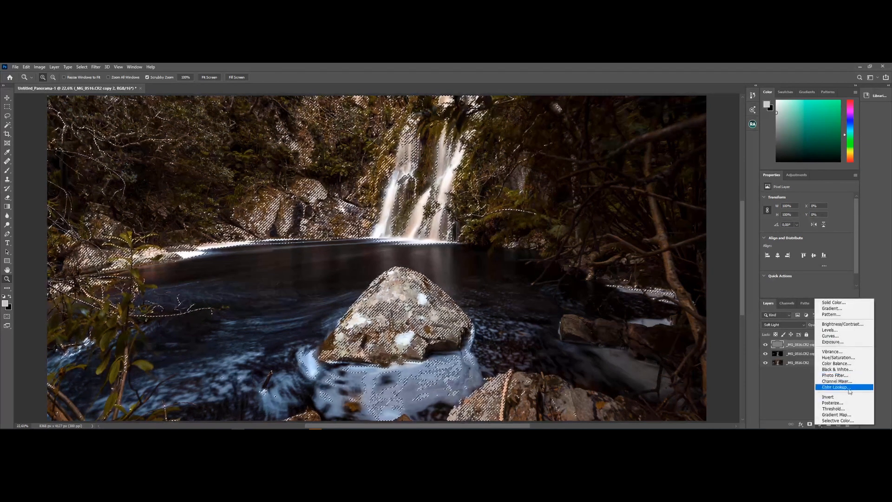
click(830, 335)
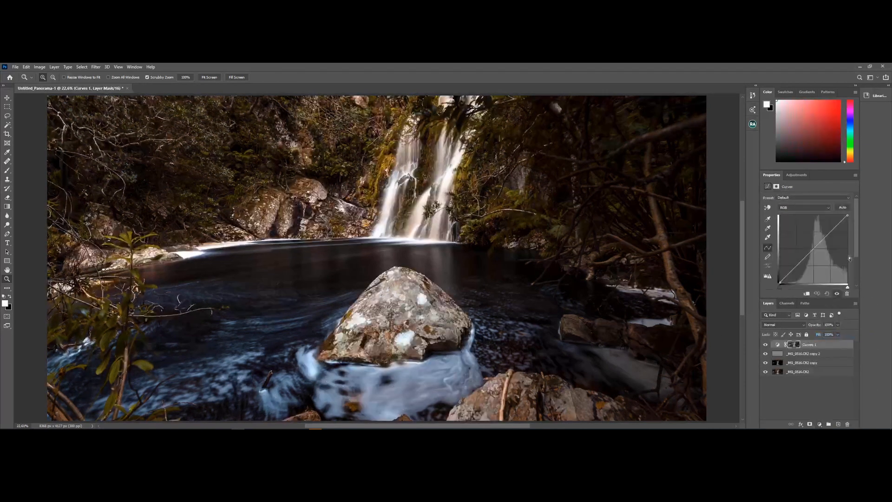
Step: Raise the Red curve slightly in the upper midtones of the Curves layer to warm the bright areas
click(810, 207)
click(804, 220)
click(830, 231)
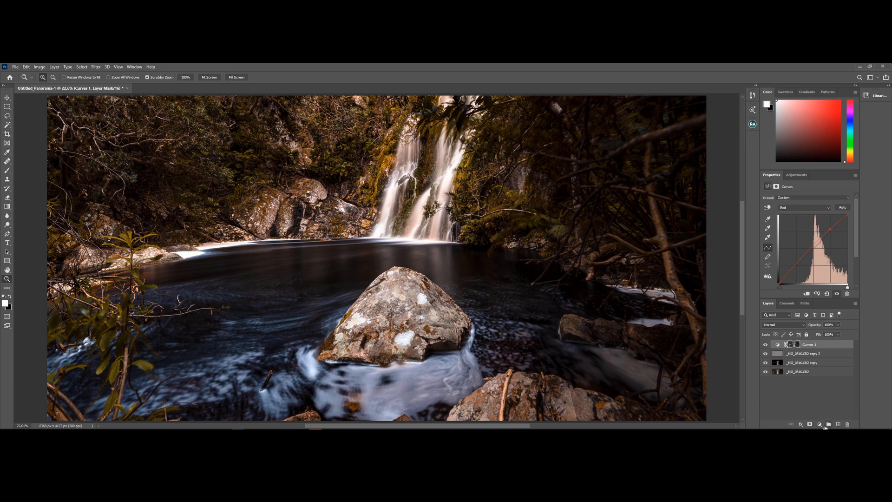
Step: Load the Green channel as a selection and add a Curves adjustment layer masked by it
click(787, 303)
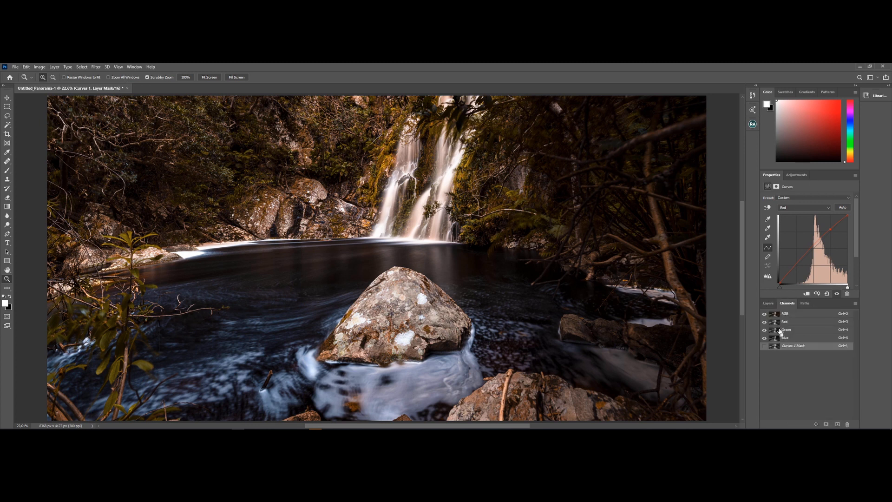
click(768, 303)
click(819, 424)
click(848, 336)
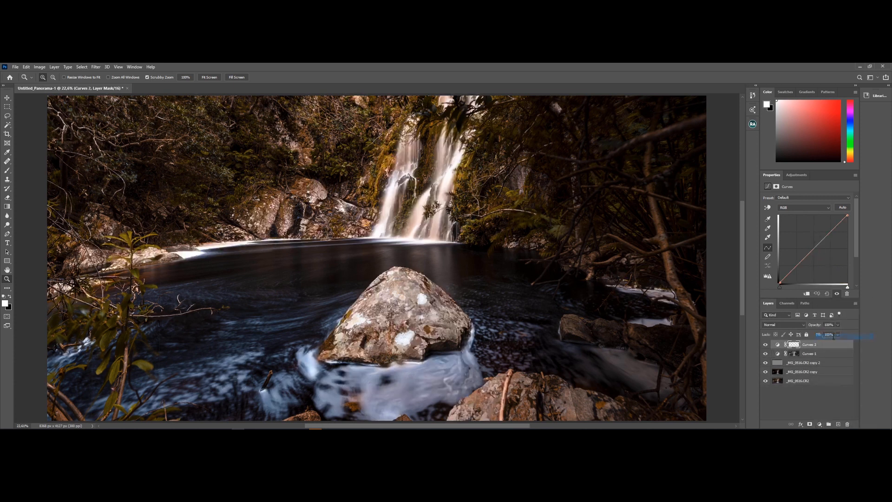
Step: Raise the Green curve slightly in the upper midtones of the new Curves layer
click(803, 208)
click(800, 223)
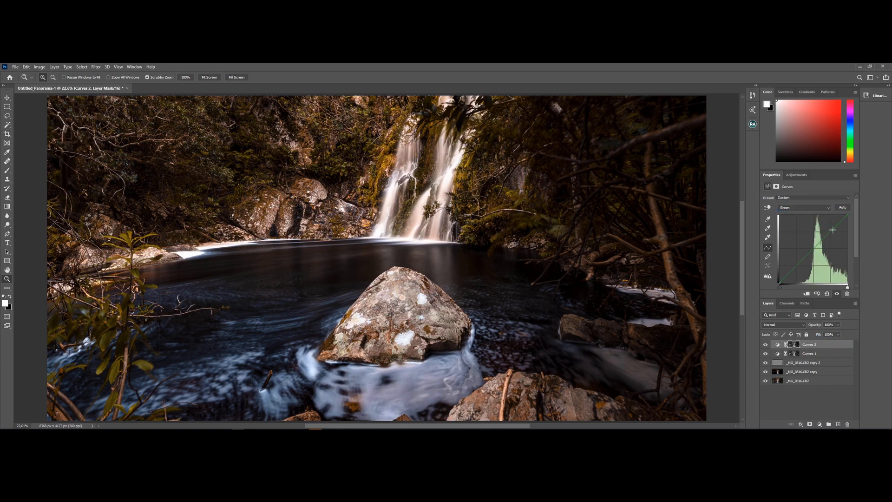
drag(830, 228, 832, 227)
Step: Load the Blue channel as a selection and add a third Curves adjustment layer masked by it
click(819, 424)
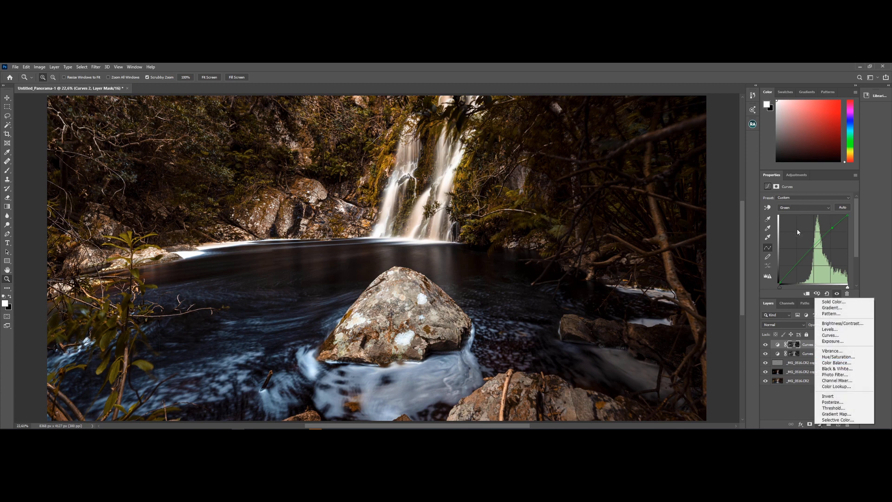
click(787, 303)
click(787, 303)
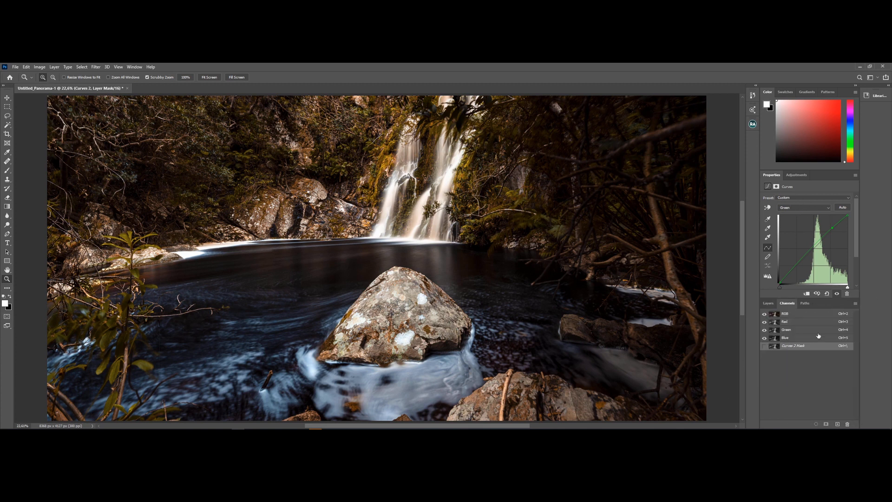
ctrl+click(774, 345)
click(771, 305)
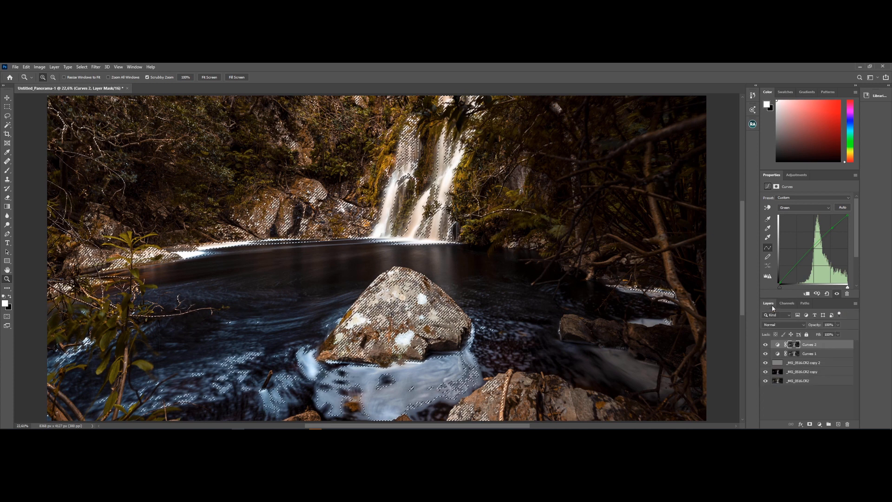
click(819, 424)
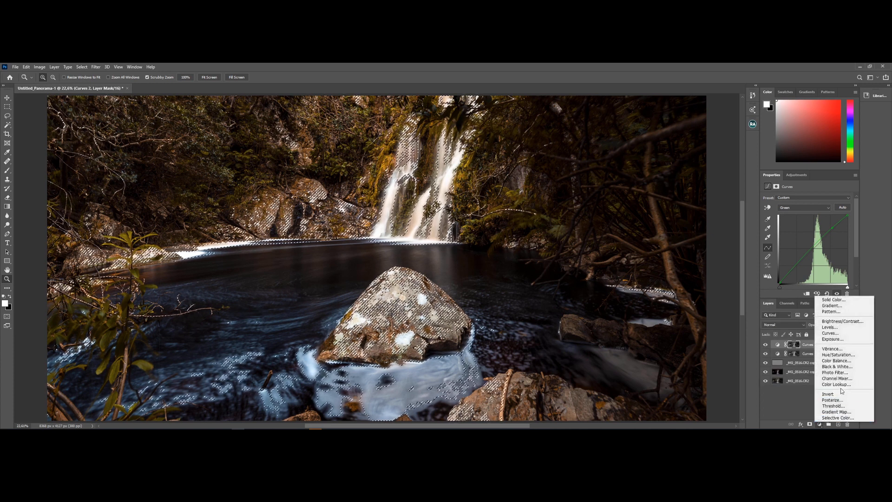
click(834, 334)
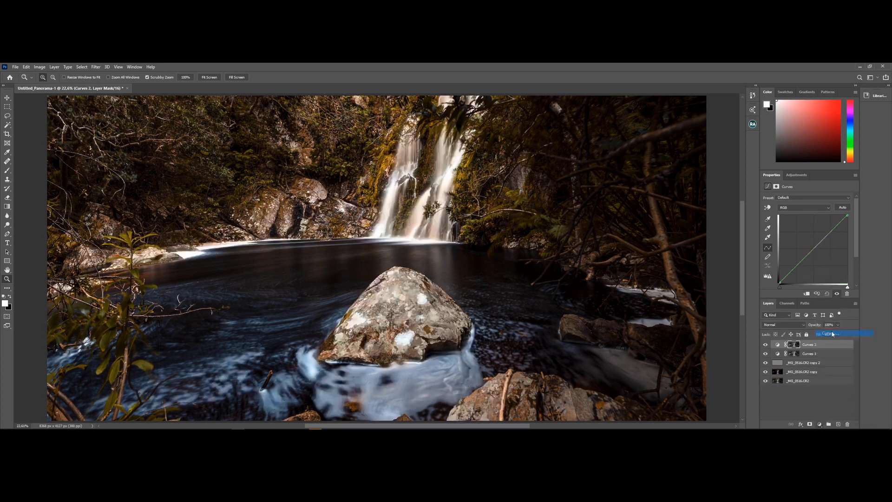
Step: Raise the Blue curve slightly in the upper midtones of the third Curves layer
click(811, 208)
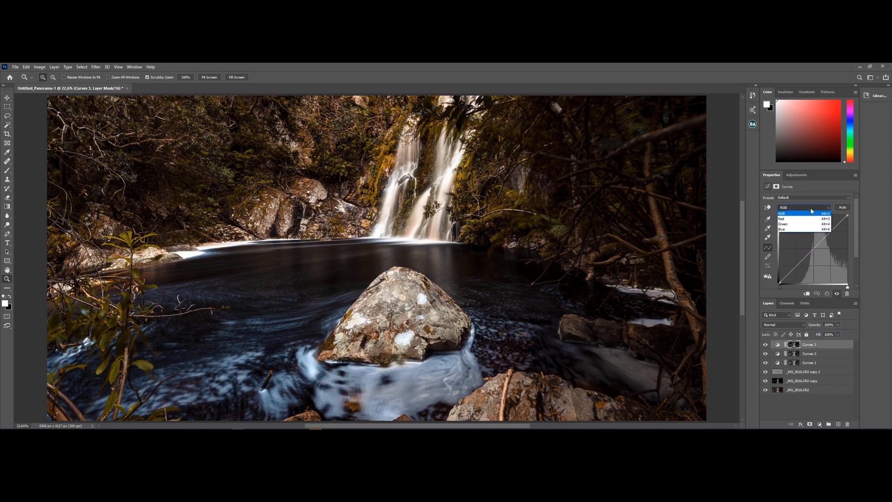
click(807, 233)
mouse_move(830, 233)
mouse_down()
mouse_move(821, 225)
mouse_move(829, 229)
mouse_up()
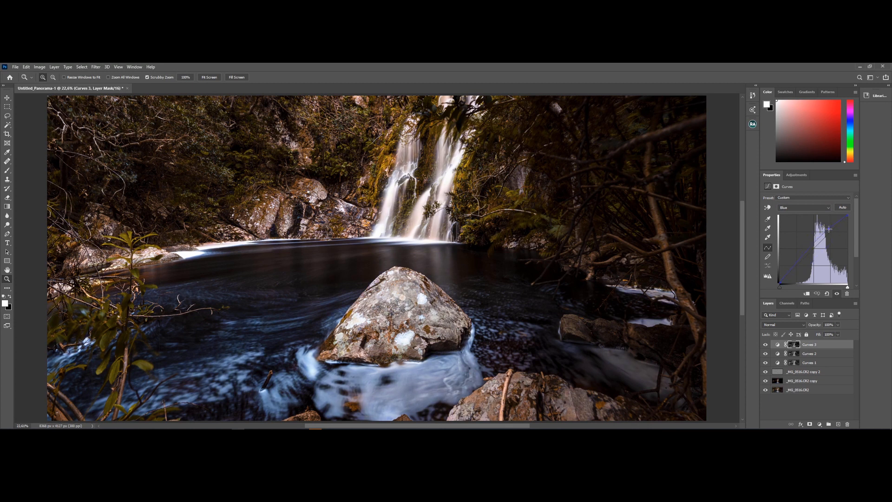
Step: Group the three masked Curves layers and compare the image with and without the group
shift+click(816, 365)
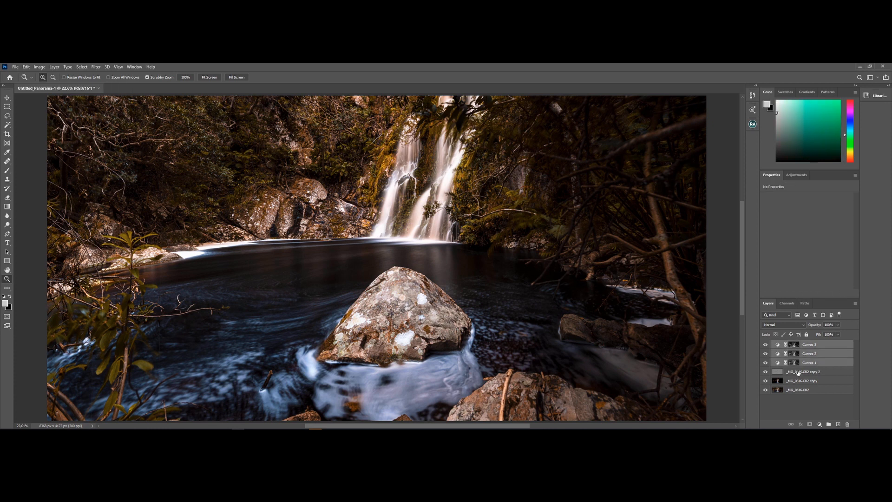
key(ctrl+g)
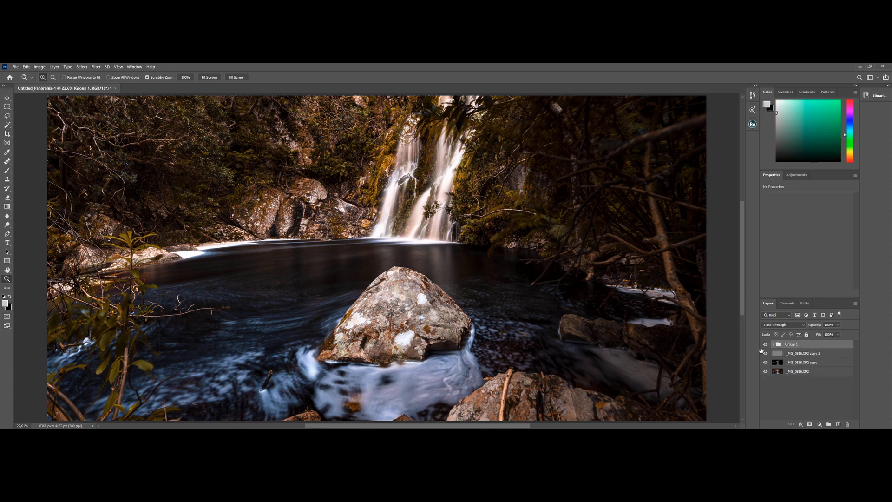
click(766, 346)
click(765, 345)
click(766, 345)
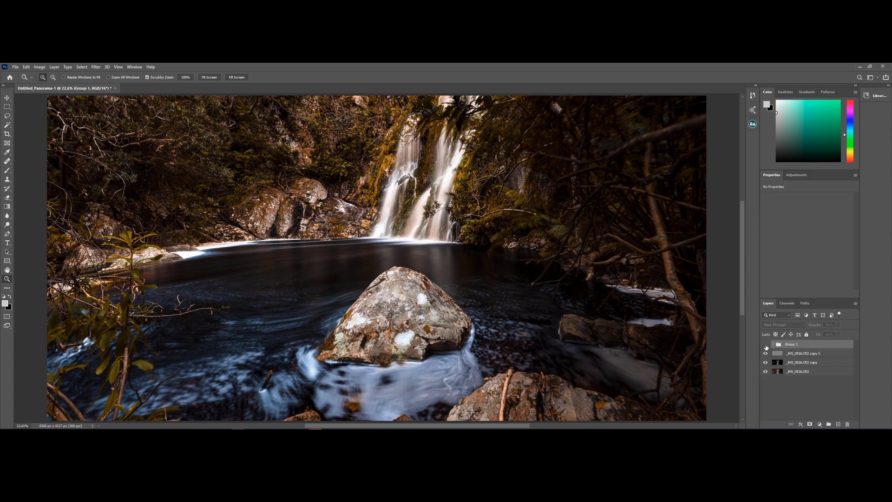
click(766, 345)
click(766, 345)
click(765, 345)
click(765, 345)
click(766, 345)
click(765, 345)
click(765, 345)
click(765, 346)
click(765, 346)
Step: Rename the group of Curves layers as LUMINANCE
double_click(795, 344)
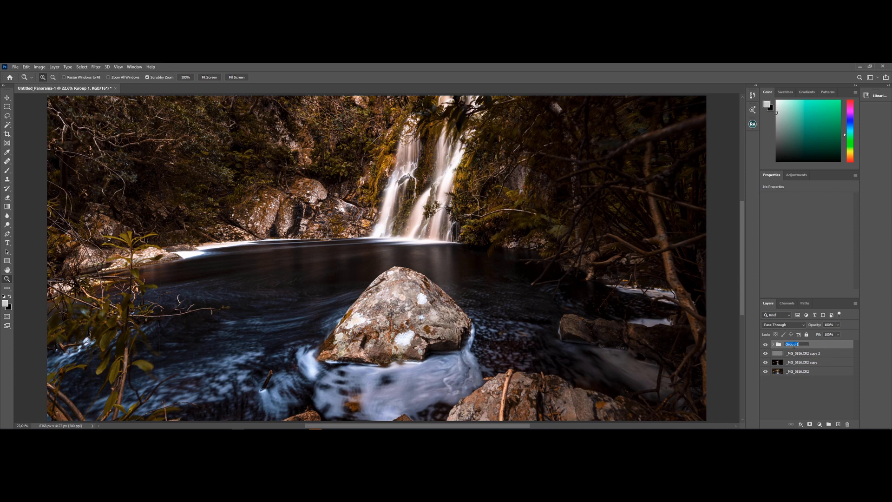
text(LUMINANCE)
key(Return)
Step: Add an unmasked Curves adjustment layer, raise its upper midtones slightly and fine-tune a point in the shadows
click(820, 424)
click(831, 336)
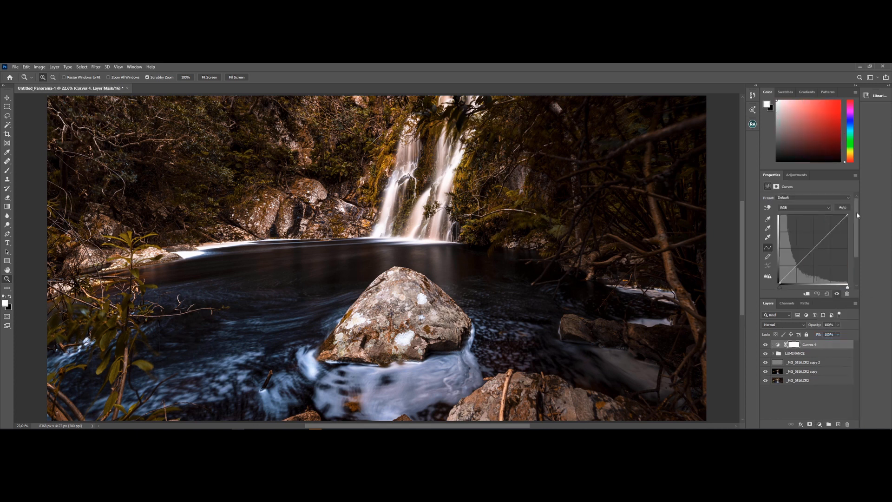
drag(829, 233, 832, 229)
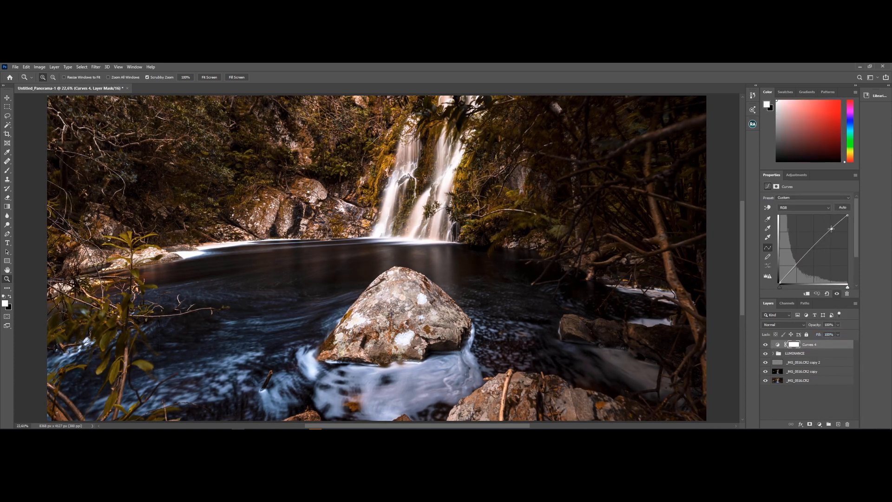
click(792, 270)
drag(792, 270, 790, 270)
Step: Add a Black & White adjustment layer in Luminosity mode, brighten its reds, yellows and greens, and adjust the cyans and blues
click(819, 424)
click(840, 368)
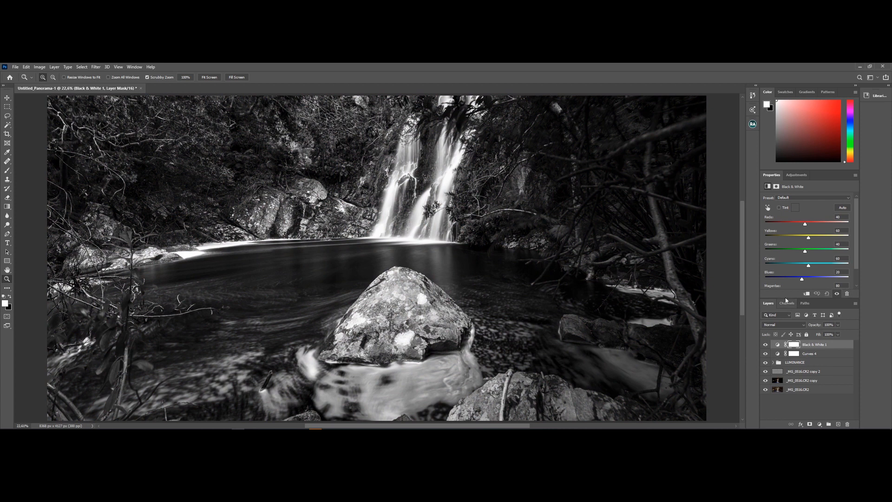
click(788, 324)
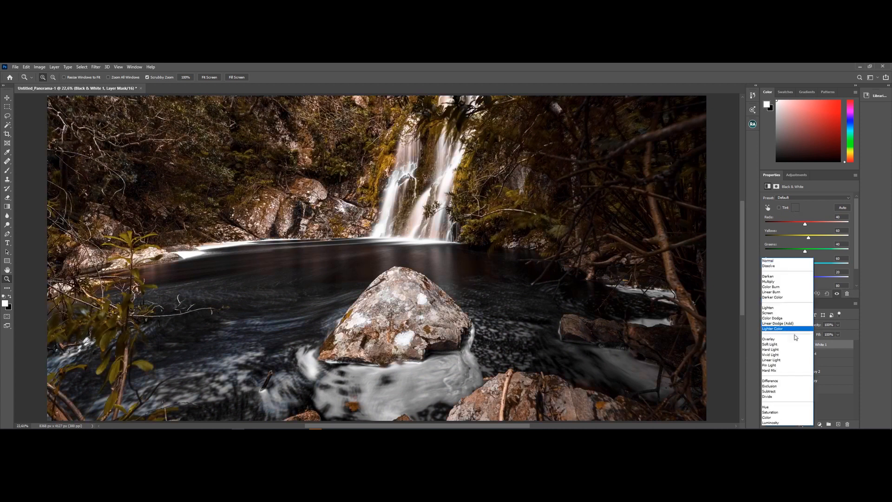
click(772, 422)
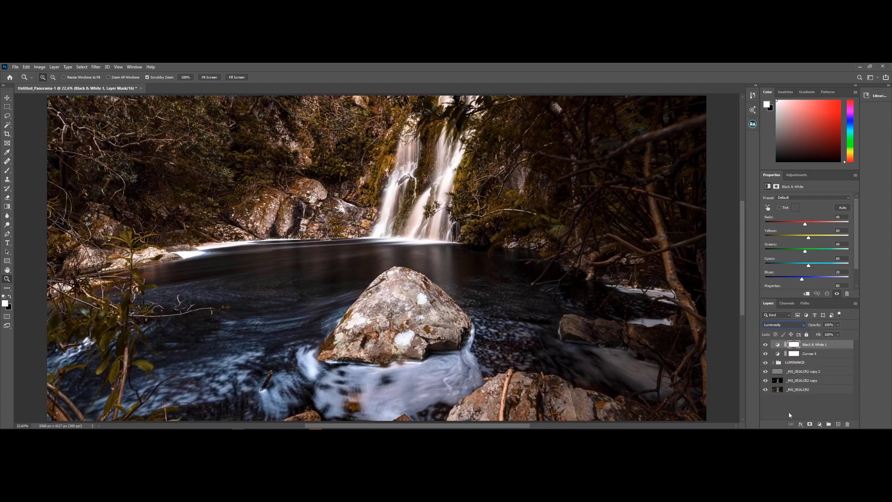
drag(810, 226, 801, 252)
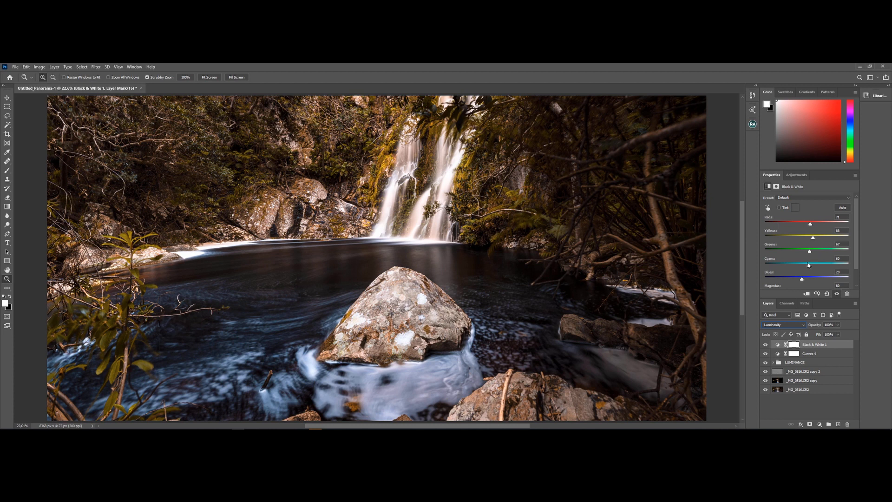
mouse_move(809, 265)
mouse_down()
mouse_move(832, 264)
mouse_move(814, 265)
mouse_move(814, 279)
mouse_move(822, 280)
mouse_move(814, 279)
mouse_up()
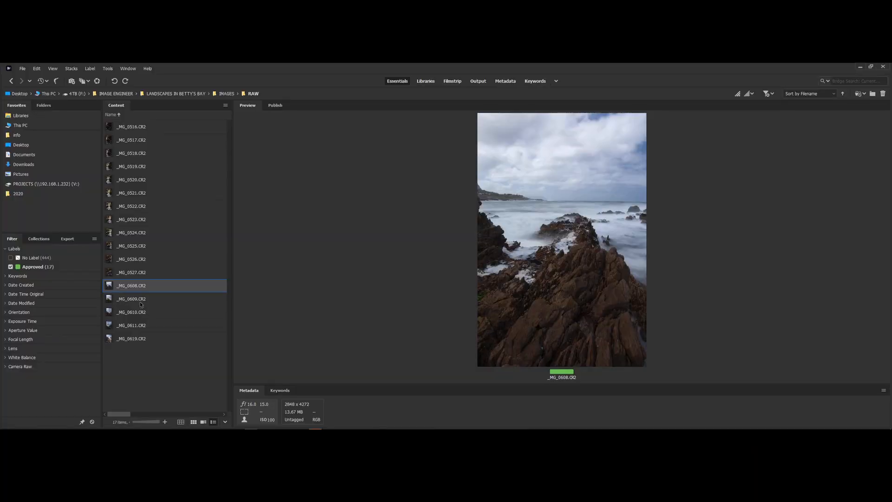
Step: In Bridge, select the four seascape photos _MG_0608.CR2 to _MG_0611.CR2 and open them in Camera Raw
key(Down)
key(Down)
key(Down)
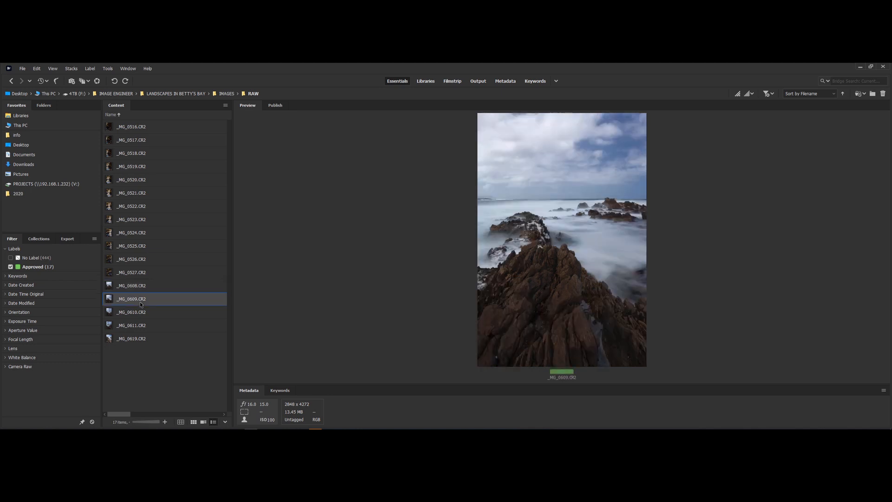
shift+click(136, 285)
right_click(136, 286)
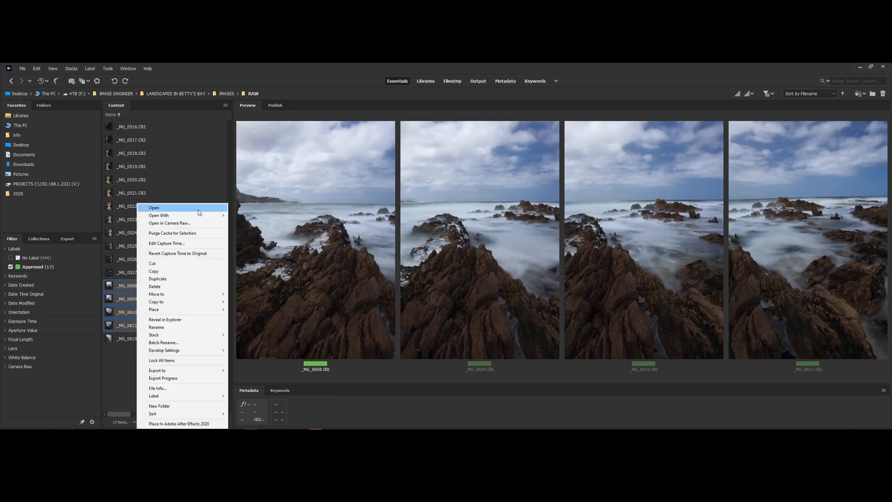
click(194, 223)
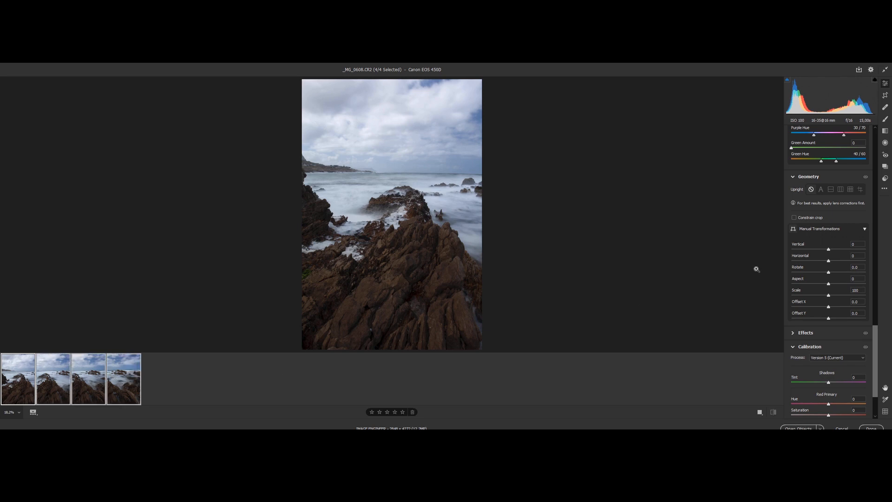
Step: Sample the white balance of the four selected photos from the clouds, then set Temperature to 5450
scroll(876, 349, up, 15)
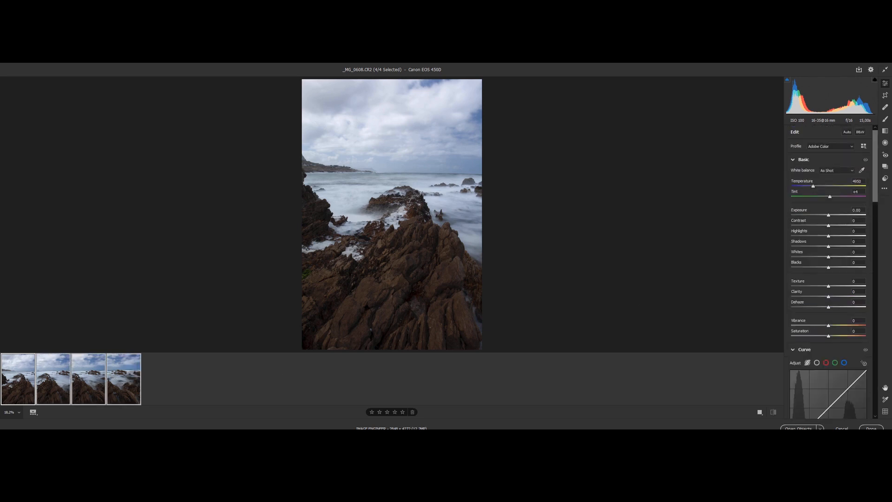
drag(814, 186, 813, 186)
click(441, 100)
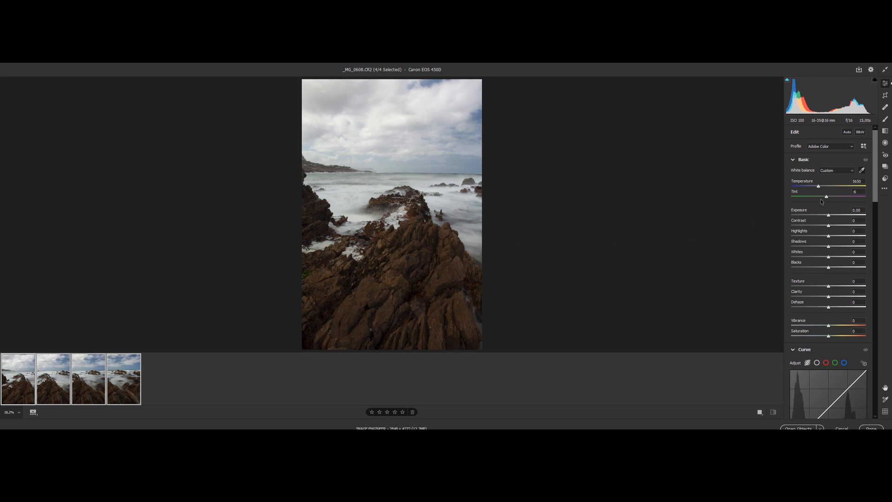
drag(819, 187, 816, 187)
Step: Set Contrast to +6, Highlights to -11, Shadows to +53, Texture to +5, Clarity to +13 and Dehaze to -4
drag(830, 226, 848, 247)
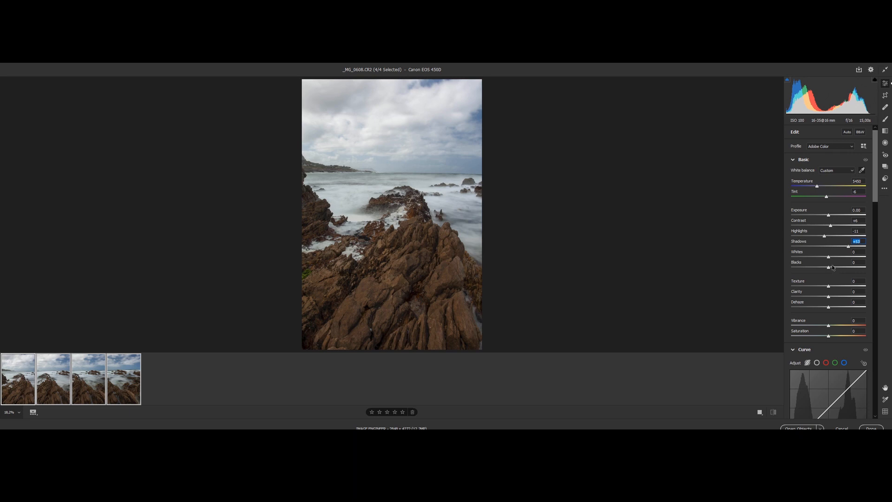
drag(828, 285, 824, 310)
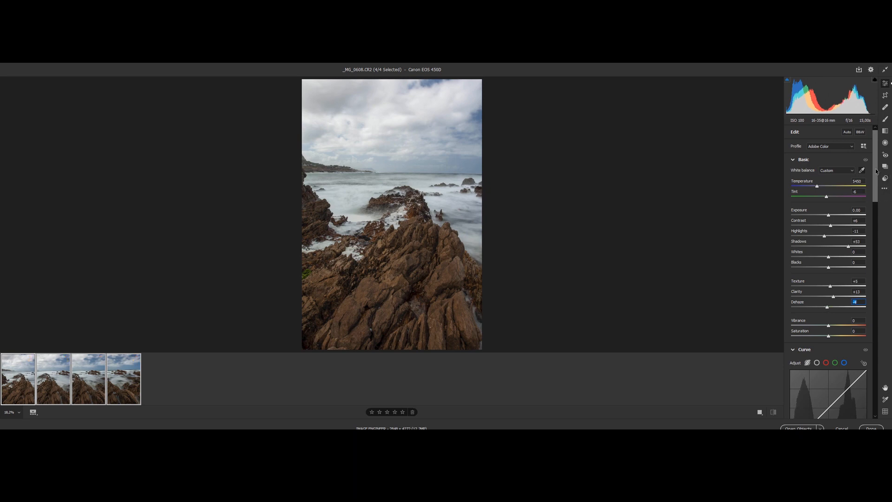
Step: Set Vibrance to +10 and lower Saturation slightly below zero
drag(877, 171, 878, 182)
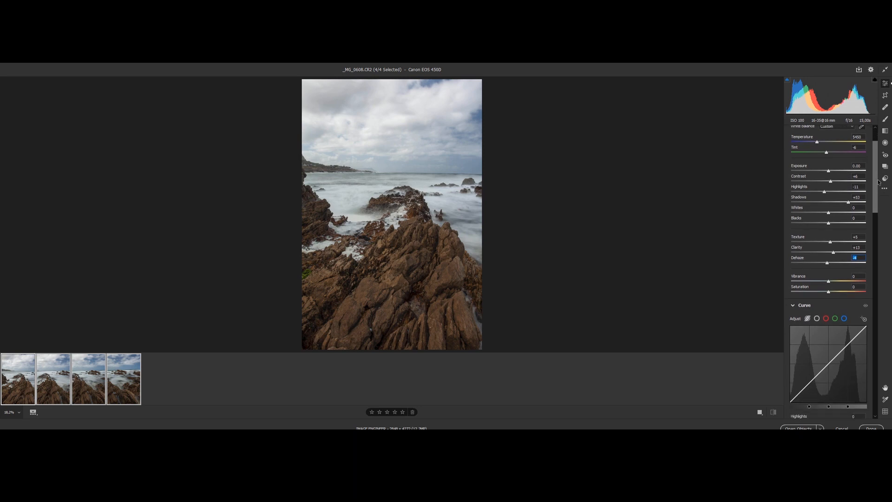
drag(829, 281, 829, 292)
key(Down)
key(Down)
key(Down)
key(Down)
key(Down)
key(Down)
key(Down)
key(Down)
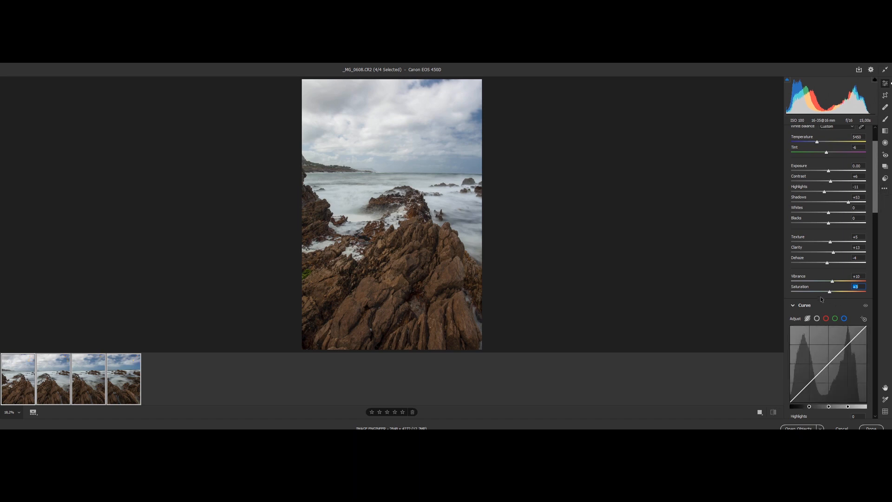
key(Down)
Step: Shape the parametric tone curve with Lights +10, Darks +21 and Shadows -11
drag(874, 194, 877, 212)
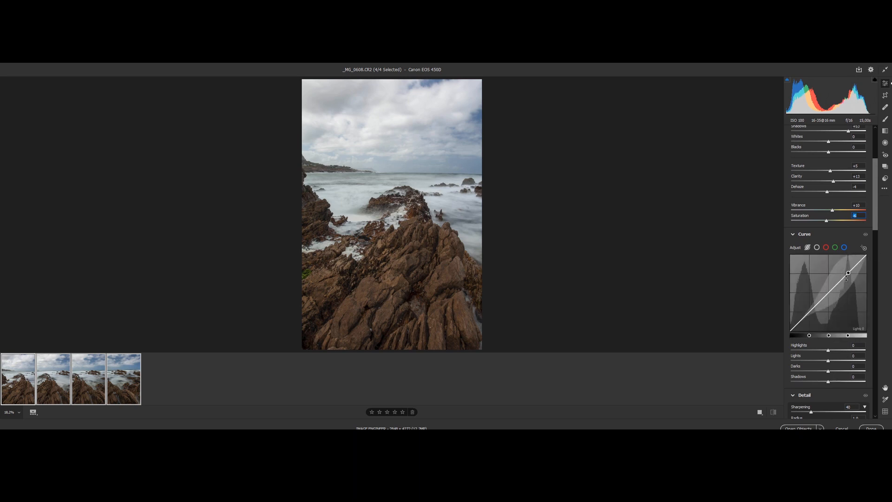
drag(848, 274, 848, 269)
drag(802, 312, 802, 321)
drag(802, 321, 822, 298)
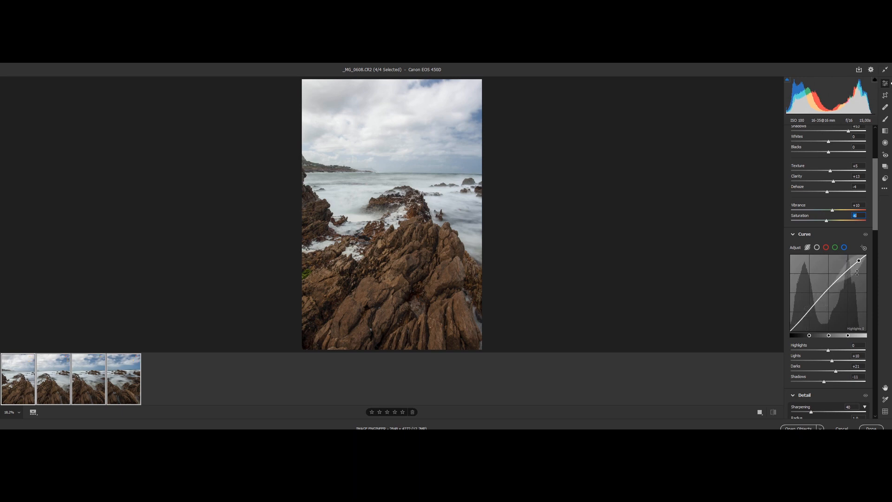
Step: Turn on chromatic aberration removal for the four selected seascape photos
scroll(876, 230, down, 2)
scroll(875, 230, down, 10)
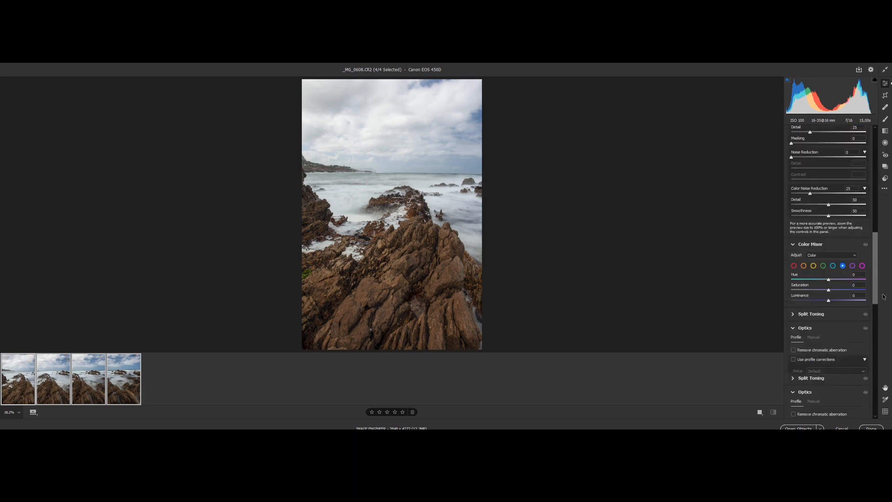
click(794, 350)
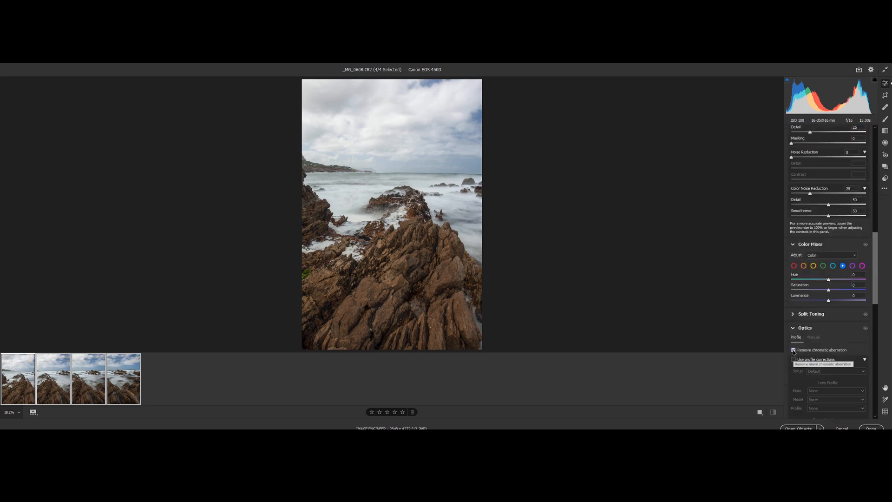
scroll(875, 258, down, 5)
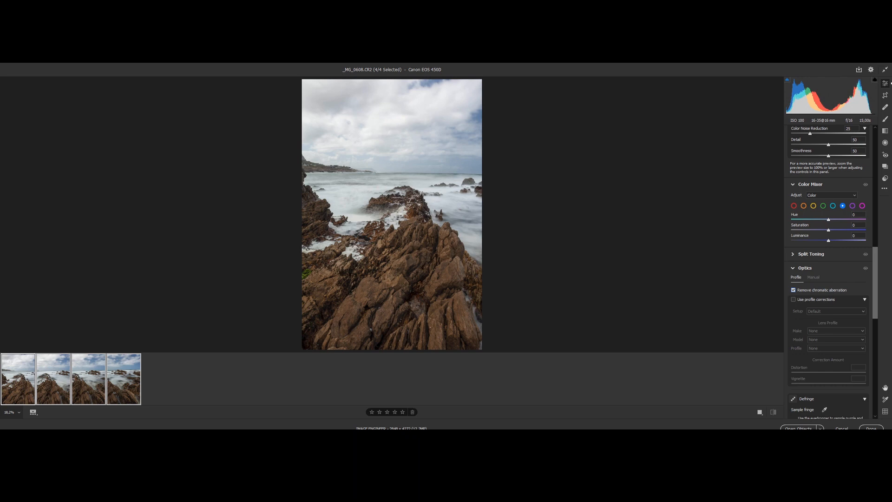
Step: Calibrate the colours (Hue/Saturation): Red Primary +10/+3, Green Primary -22/+18, Blue Primary -3/+21, with Shadows Tint +3, and finish the raw edit
drag(873, 281, 878, 377)
scroll(819, 331, down, 1)
mouse_move(829, 311)
mouse_down()
mouse_move(816, 310)
mouse_move(832, 310)
mouse_up()
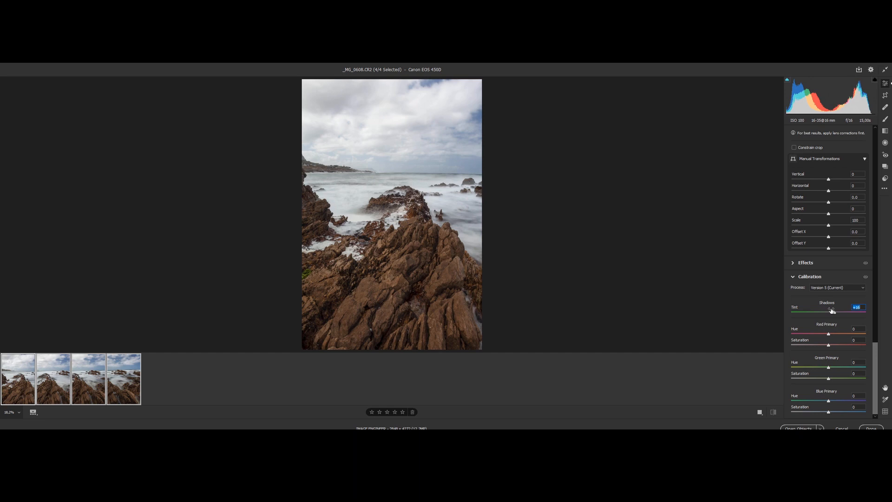
drag(832, 310, 838, 412)
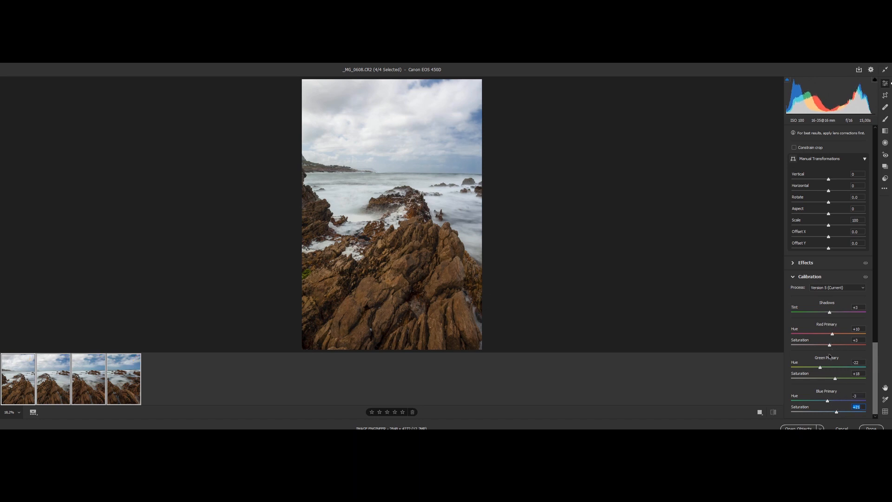
drag(833, 334, 830, 345)
click(872, 428)
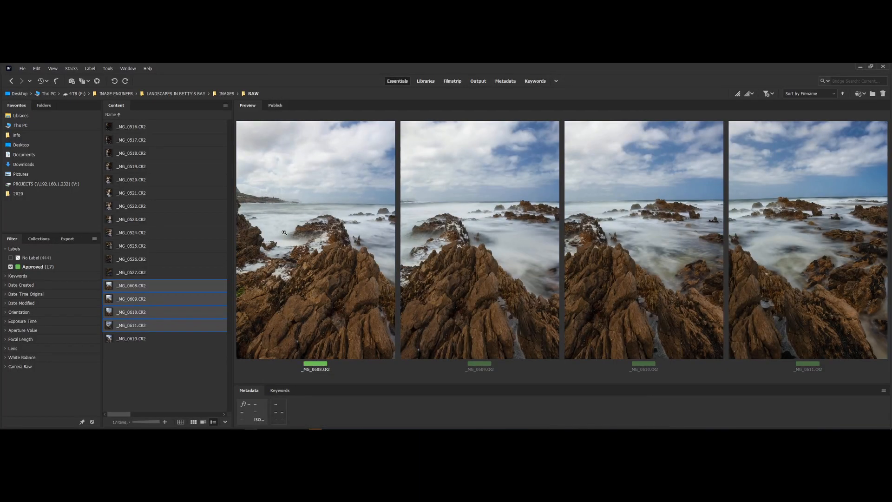
Step: Photomerge the four seascape photos in Photoshop with the Auto layout and image blending, and merge the resulting layers into one
click(106, 67)
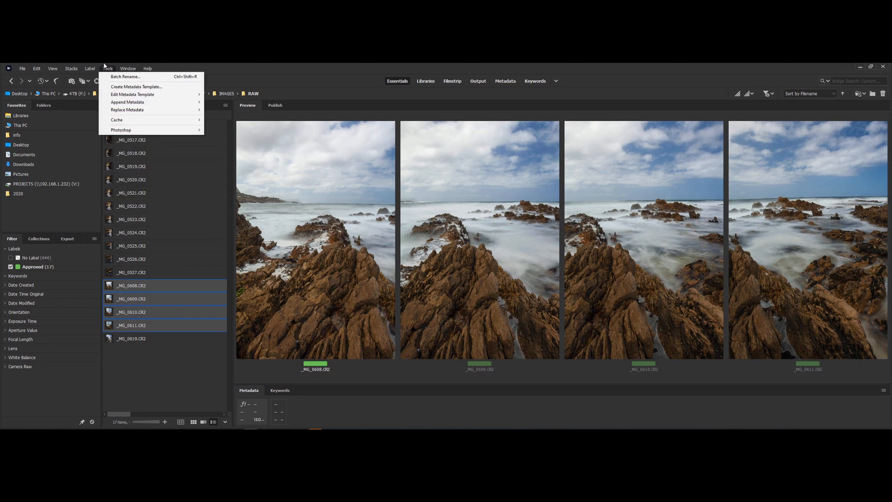
mouse_move(140, 129)
click(231, 176)
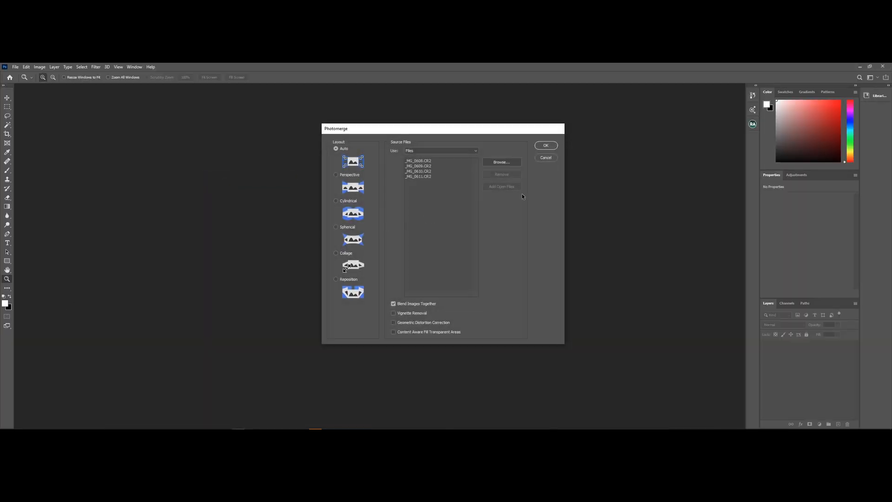
click(501, 137)
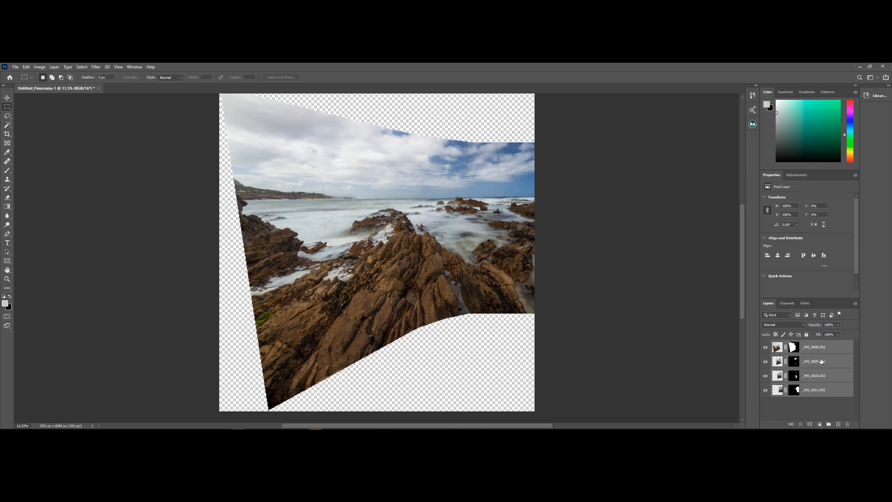
right_click(802, 380)
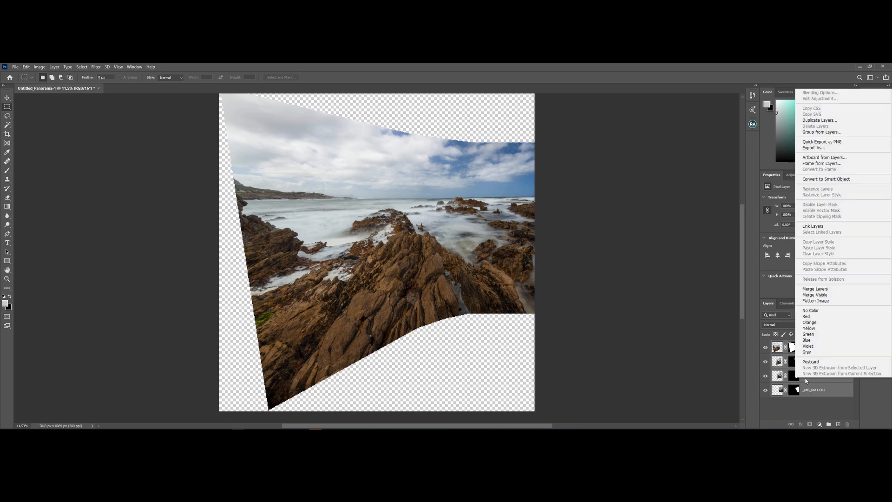
click(815, 289)
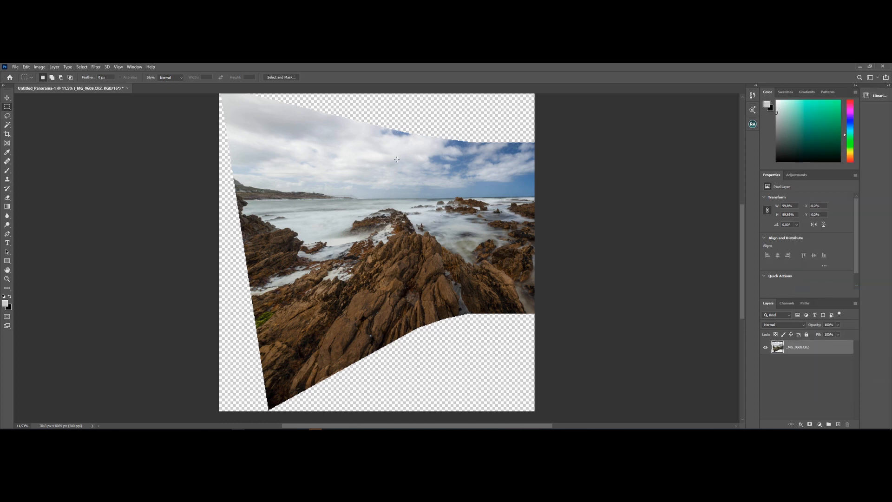
Step: Select the left part of the panorama, compress it horizontally with Free Transform by moving its left edge inward, and deselect
drag(216, 95, 351, 421)
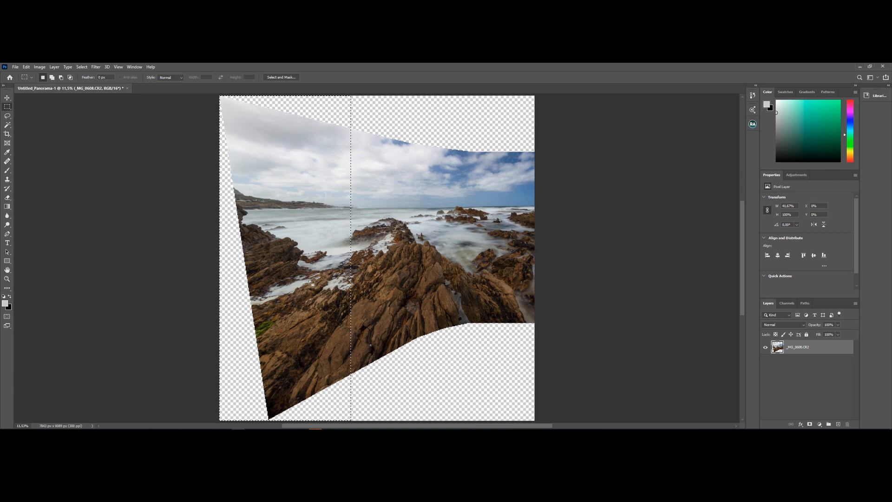
key(ctrl+t)
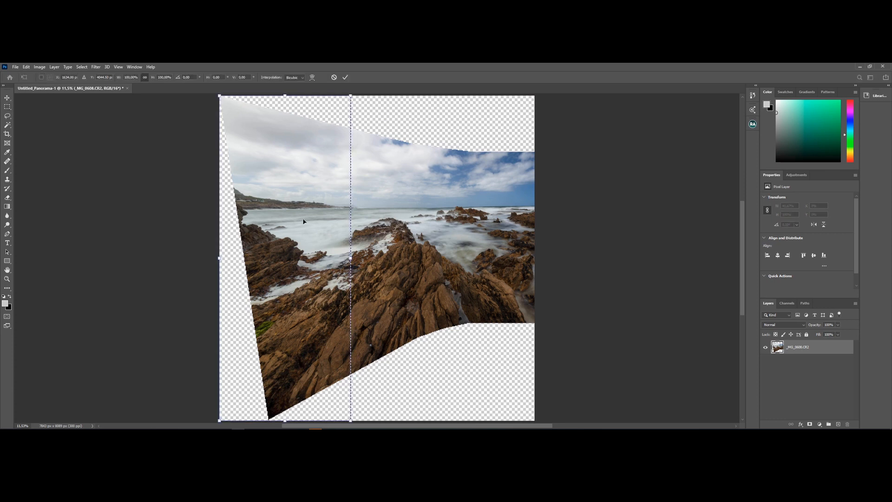
drag(221, 258, 250, 256)
key(Return)
key(m)
key(ctrl+d)
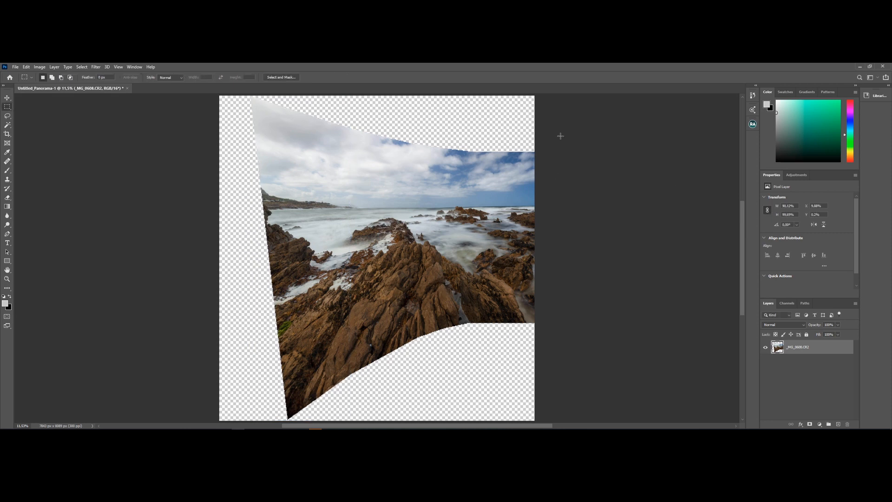
Step: Crop the panorama to about 6400 by 4140 px, cutting away the transparent areas and the uneven outer edges
key(c)
drag(377, 95, 394, 123)
drag(382, 395, 401, 344)
drag(221, 256, 246, 259)
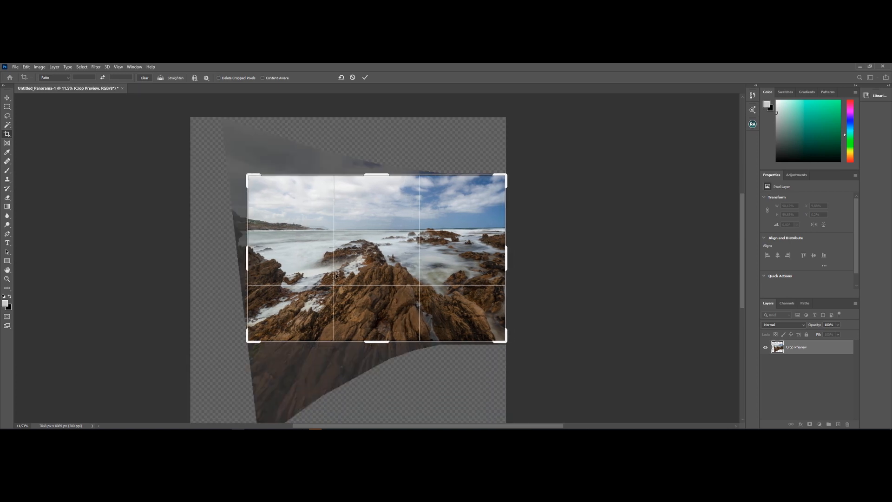
key(Return)
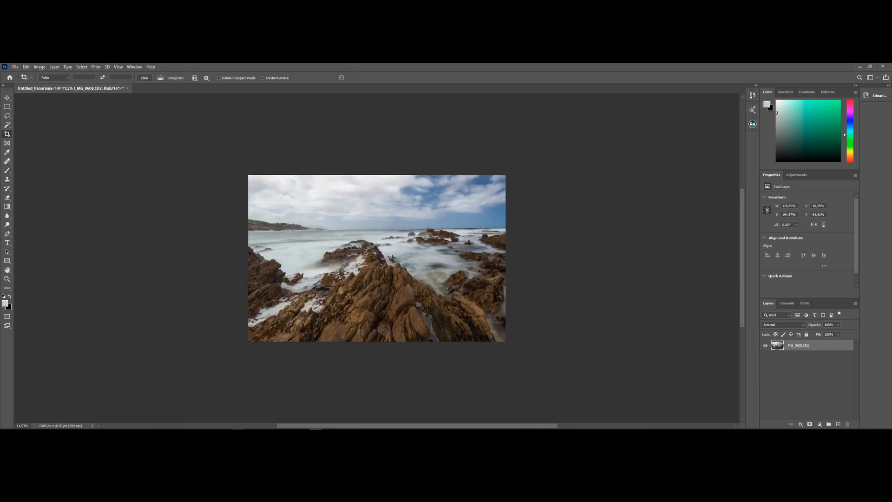
Step: Try to trim the thin strip along the panorama's right edge with the Crop tool
key(z)
drag(373, 264, 384, 267)
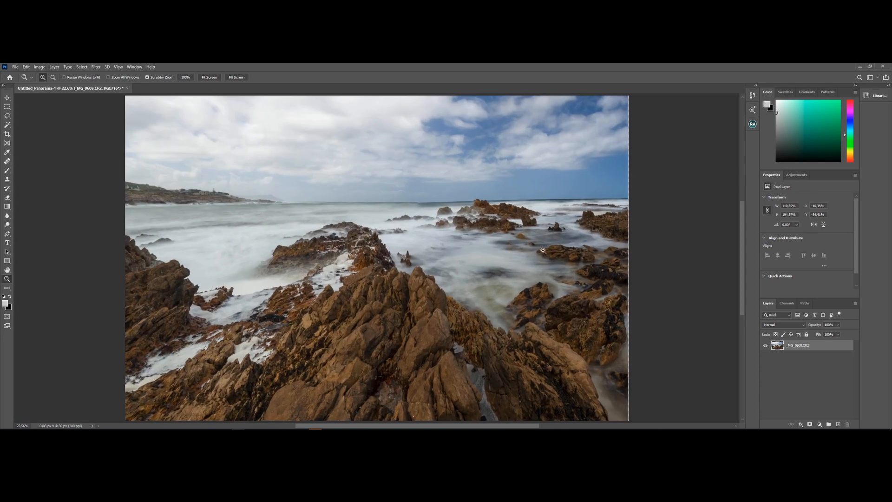
key(c)
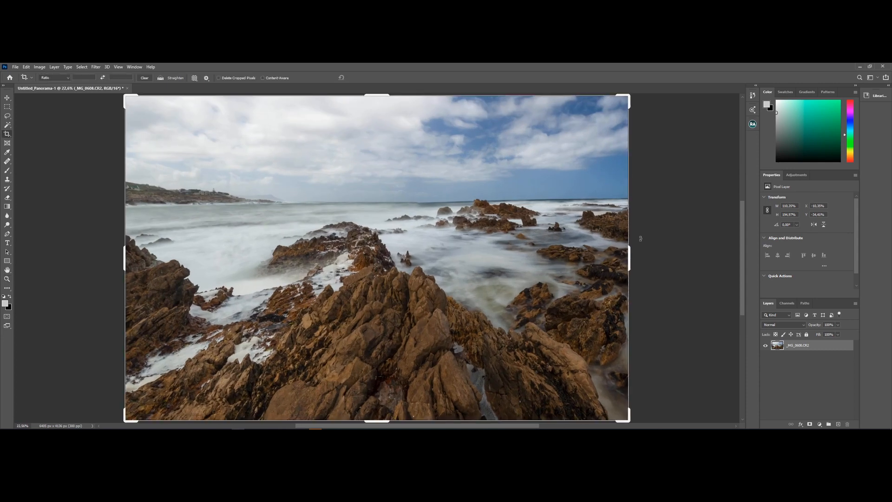
click(629, 237)
key(Return)
Step: Inspect the panorama up close for flaws at the right edge, around the central rocks and along the horizon
key(z)
drag(627, 244, 732, 242)
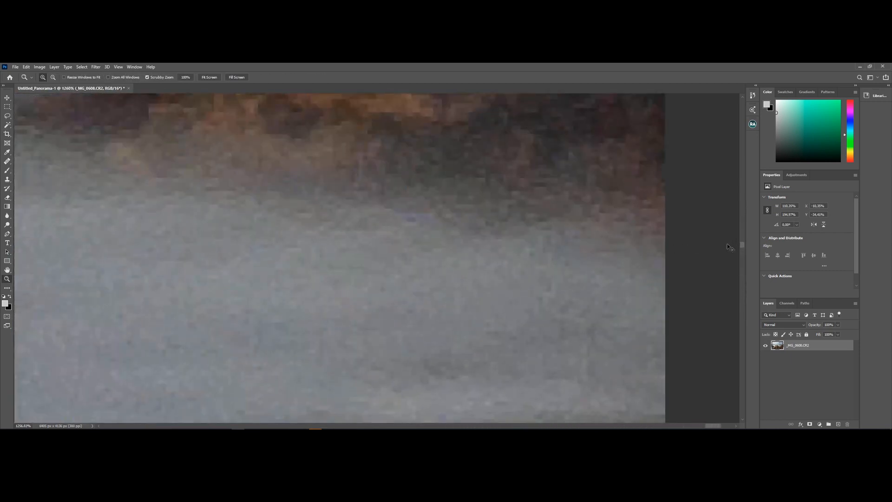
key(ctrl+0)
mouse_move(374, 303)
mouse_down()
mouse_move(403, 303)
mouse_move(367, 302)
mouse_move(387, 301)
mouse_up()
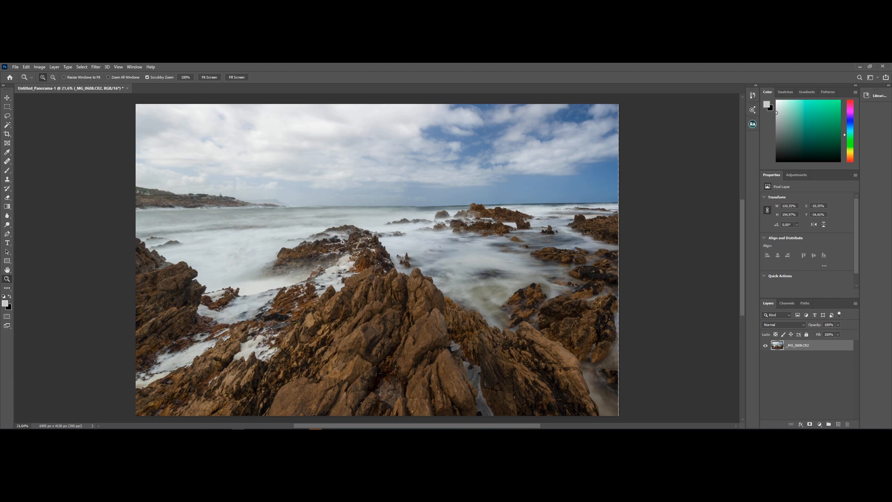
drag(344, 248, 478, 355)
key(ctrl+minus)
key(ctrl+minus)
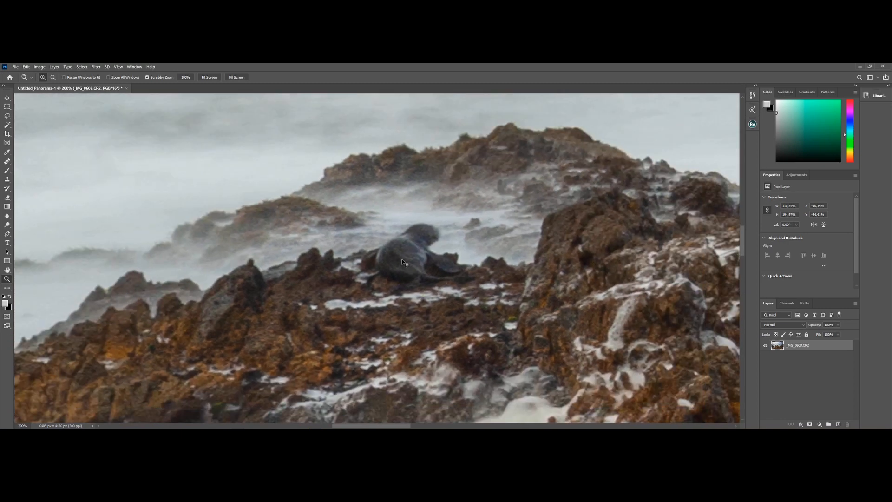
key(ctrl+0)
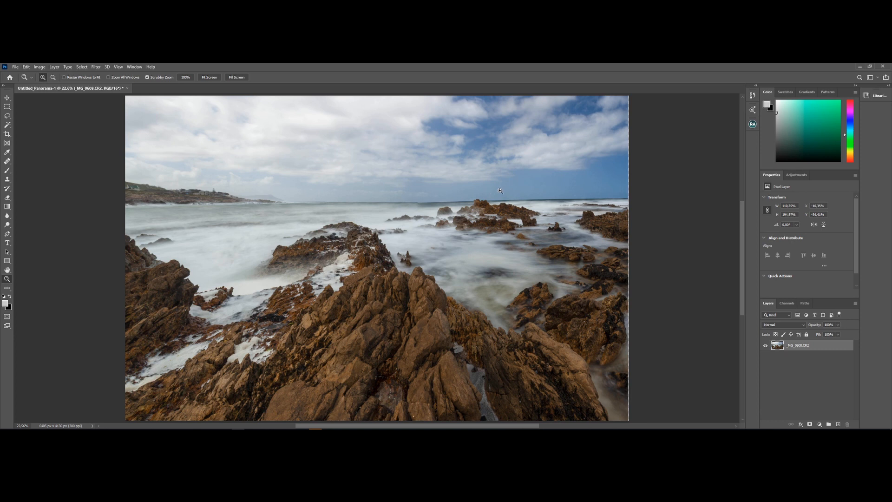
drag(417, 201, 396, 268)
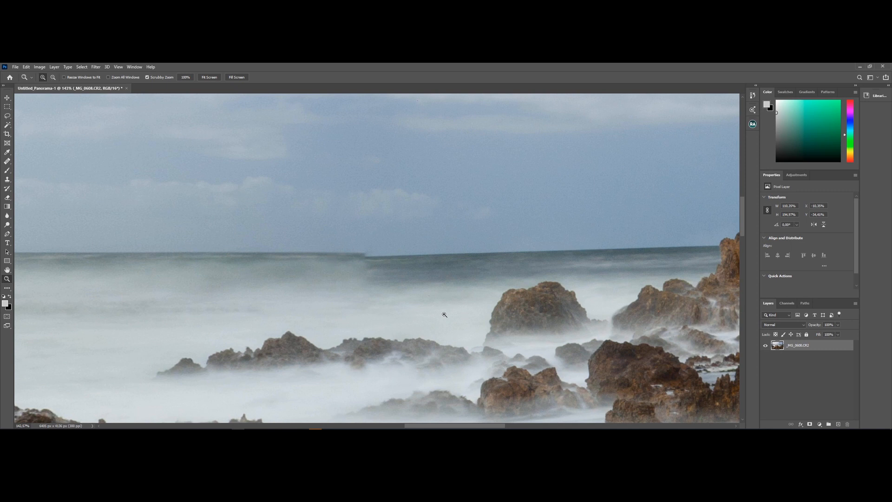
drag(573, 289, 293, 293)
scroll(293, 293, down, 6)
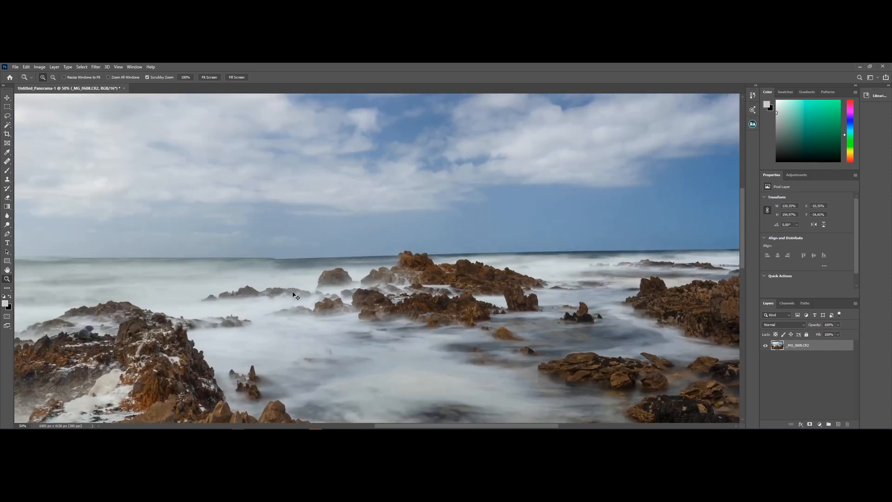
click(371, 279)
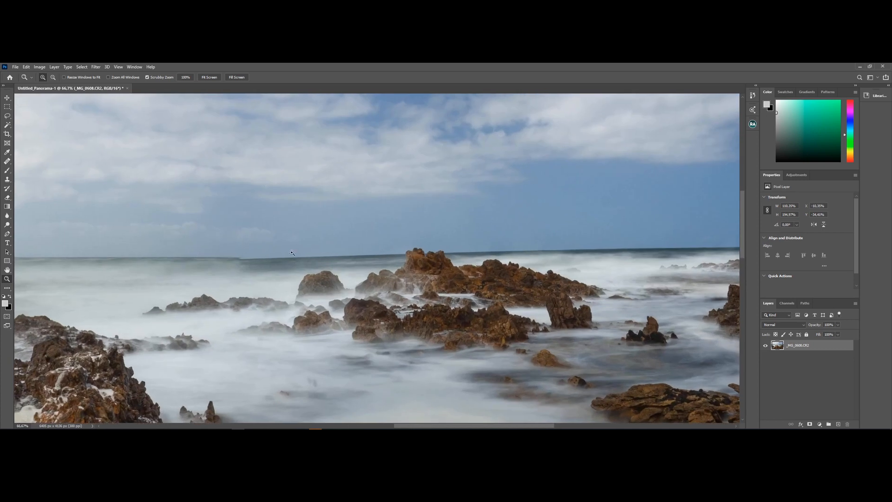
drag(399, 285, 425, 285)
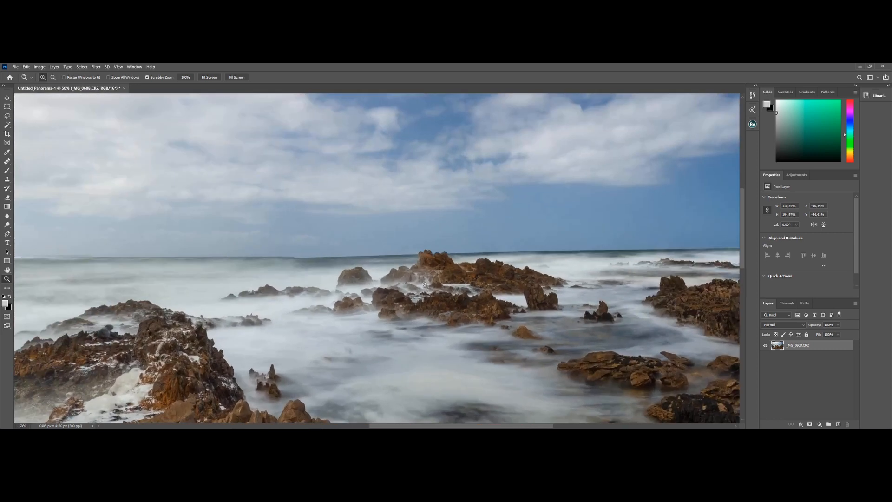
Step: Select the right part of the panorama from the horizon break to the right edge and skew its left side slightly upward
key(ctrl+0)
key(s)
key(m)
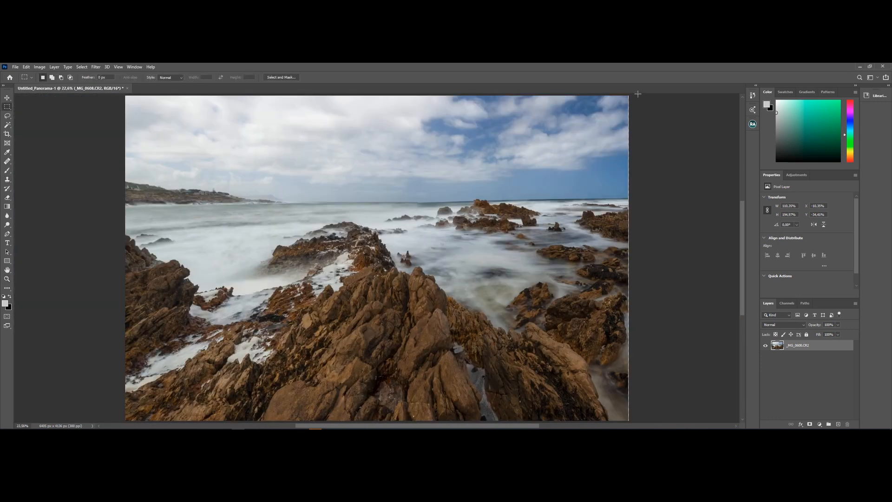
drag(637, 94, 417, 424)
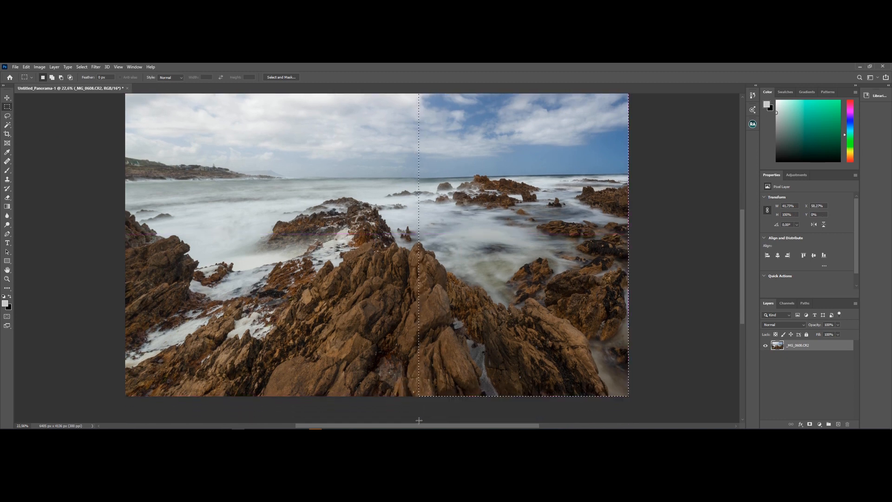
drag(419, 409, 419, 396)
right_click(549, 207)
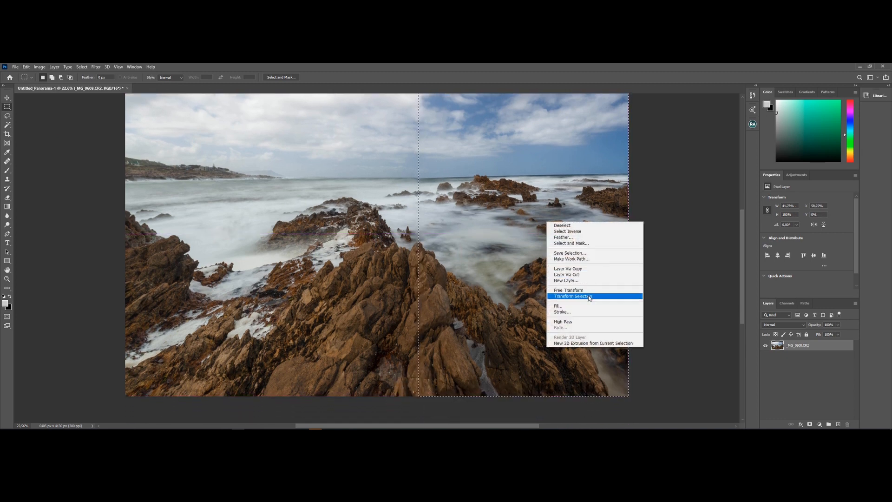
click(527, 65)
key(ctrl+t)
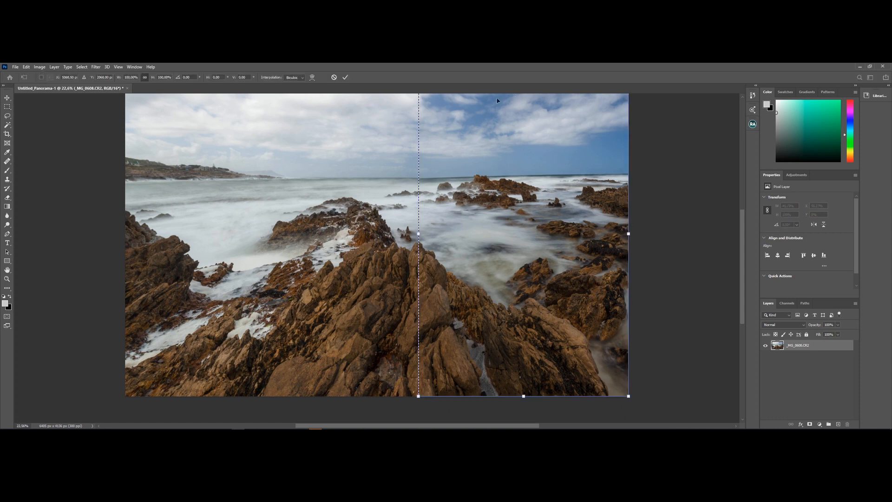
right_click(432, 232)
click(420, 240)
drag(421, 240, 426, 236)
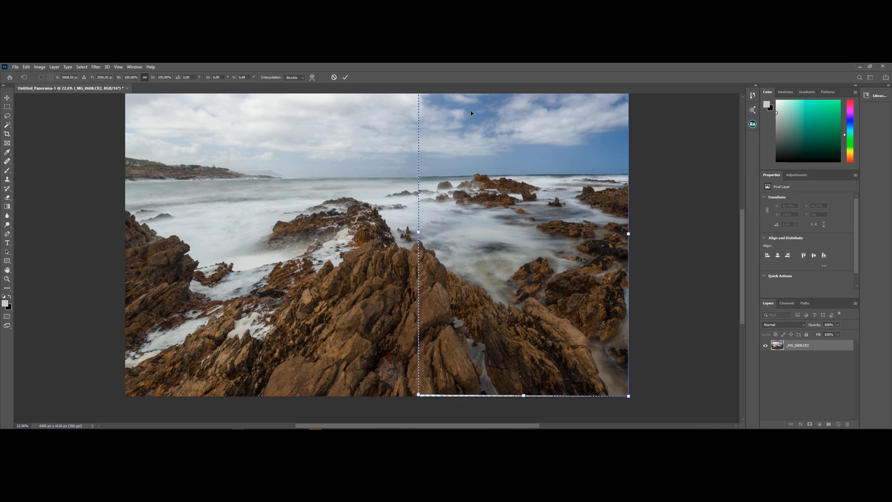
Step: Show the rulers and place a horizontal guide along the sea horizon
key(ctrl+r)
drag(400, 96, 404, 185)
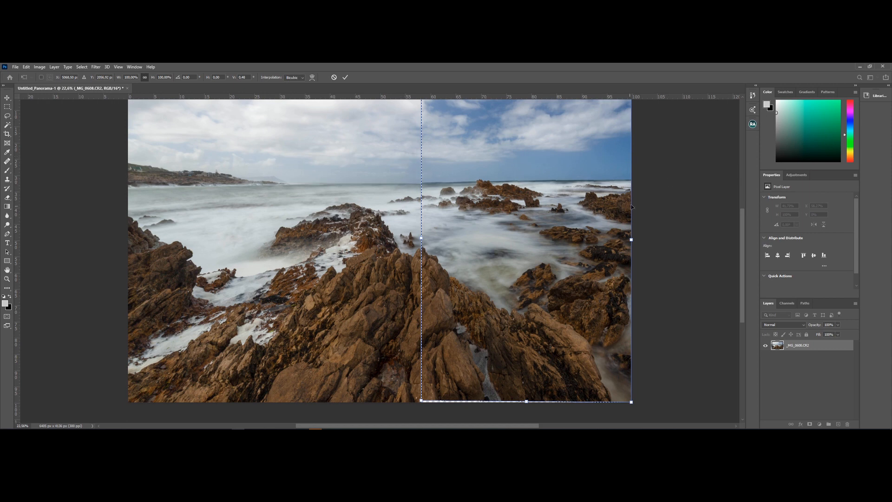
key(ctrl+semicolon)
Step: Skew the selected part's right side downward and adjust its left side to line the horizon up with the guide, and apply the transform
drag(635, 207, 634, 209)
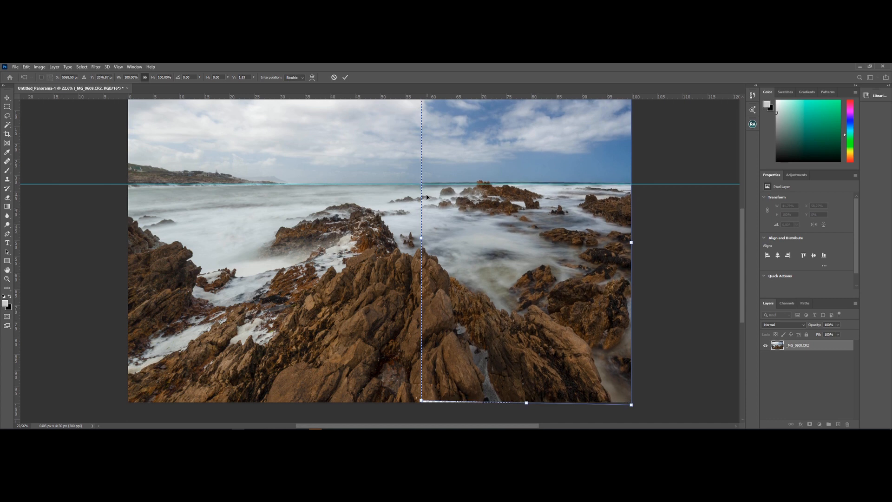
drag(422, 203, 423, 203)
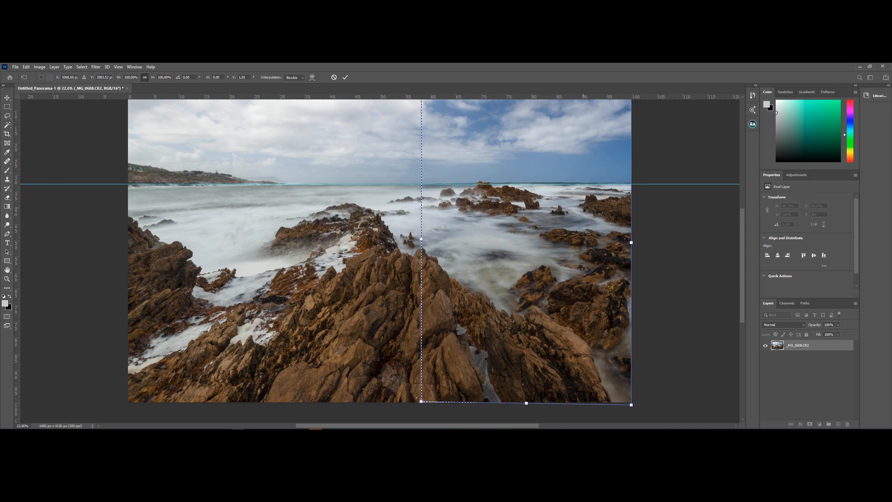
drag(635, 204, 635, 205)
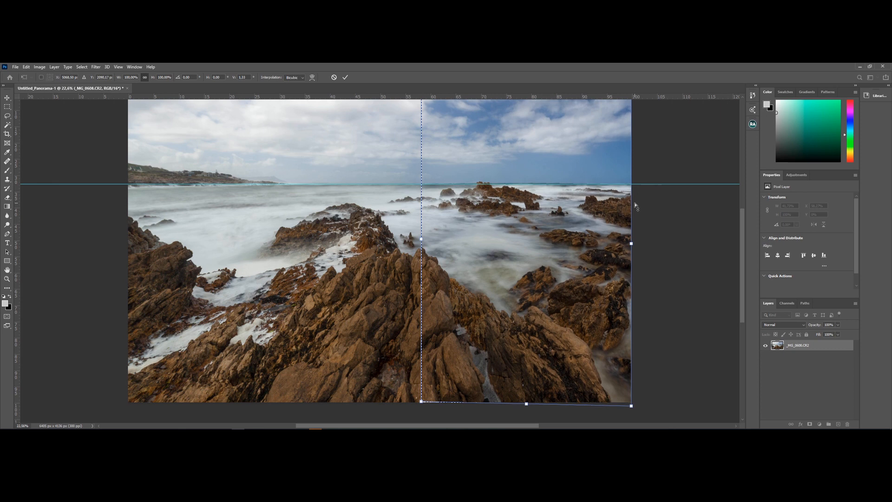
right_click(539, 194)
click(549, 226)
drag(422, 241, 421, 238)
key(Return)
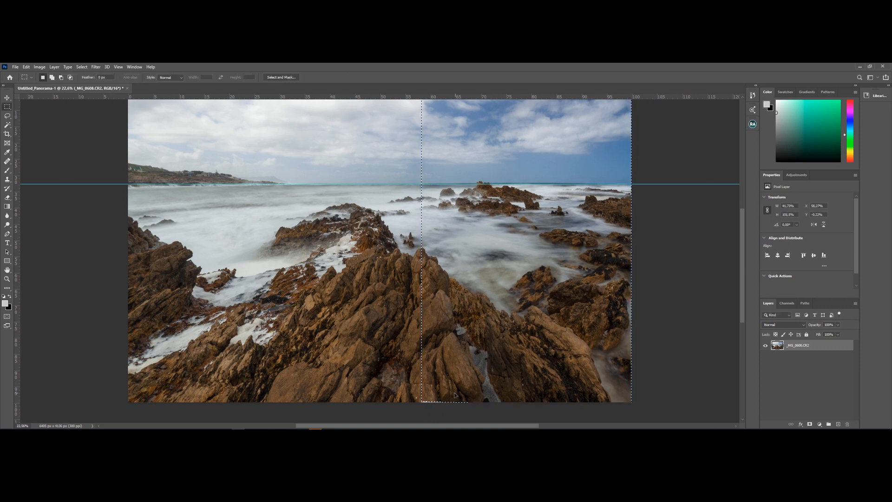
Step: Distort the selected right part by pulling its lower-left corner slightly down, apply the transform and deselect
key(ctrl+t)
right_click(447, 378)
click(463, 277)
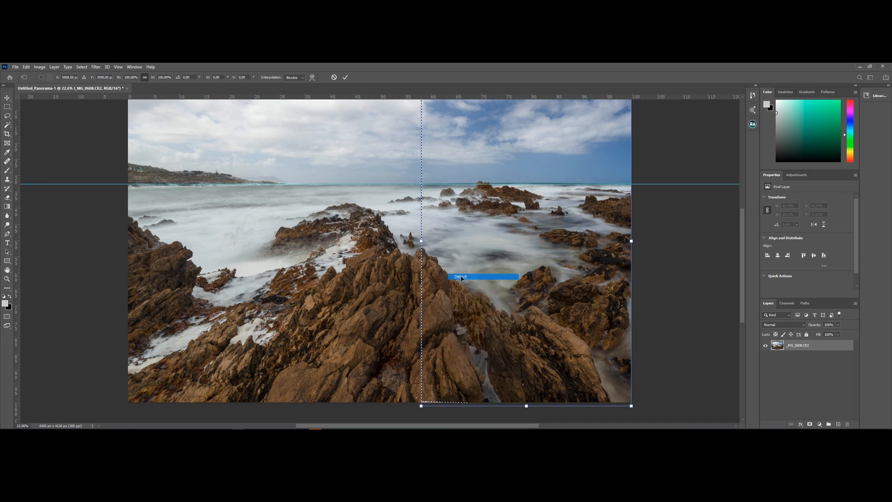
drag(421, 406, 421, 407)
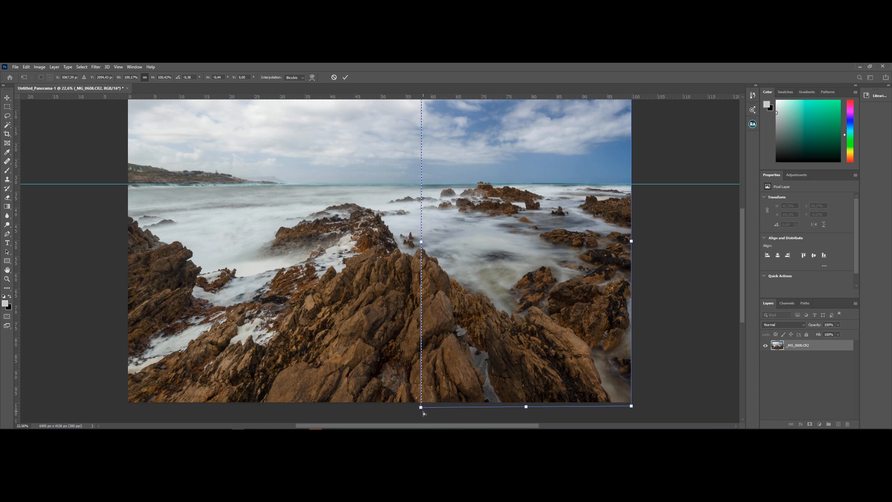
key(Return)
key(ctrl+d)
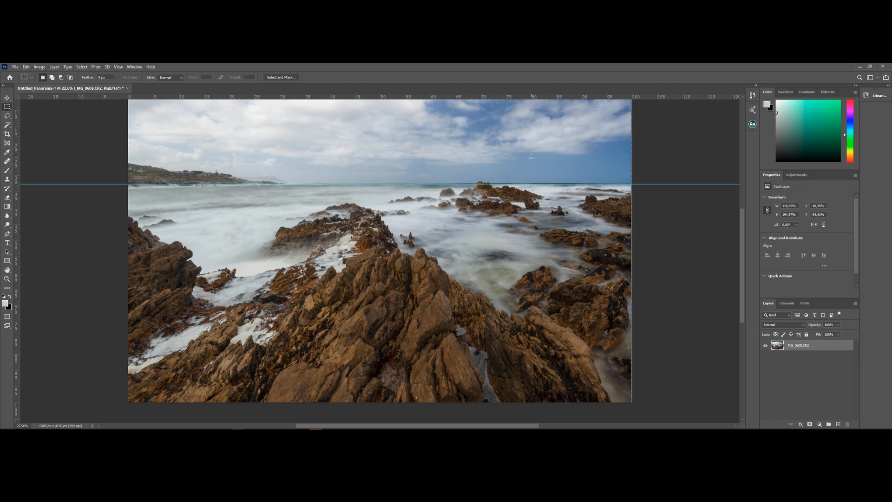
Step: Inspect the panorama up close along the horizon, around the rocks and toward the right edge, and return to the full view
key(ctrl+plus)
key(ctrl+plus)
key(ctrl+plus)
key(ctrl+plus)
drag(543, 134, 541, 367)
drag(526, 328, 390, 251)
drag(390, 418, 462, 243)
drag(452, 195, 453, 381)
drag(446, 249, 450, 329)
drag(504, 288, 369, 316)
drag(558, 286, 373, 286)
key(ctrl+0)
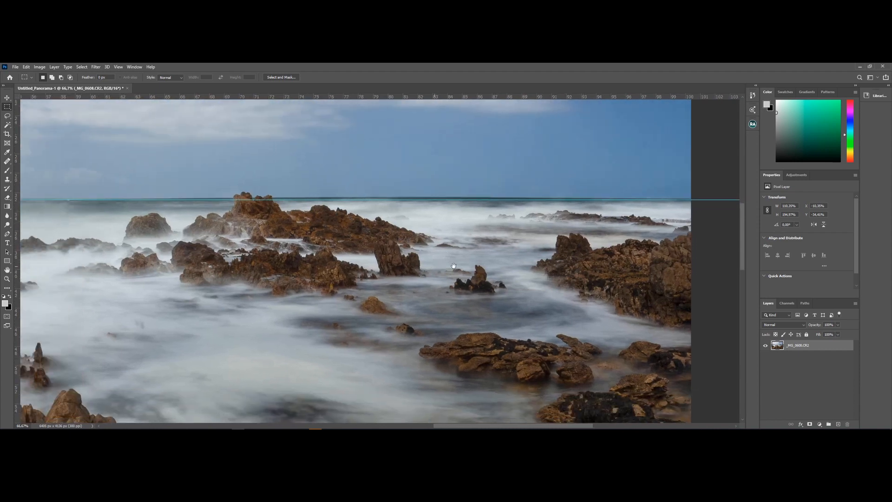
Step: Crop a thin strip off the panorama's upper edge to remove the transparent gap above the sky
key(c)
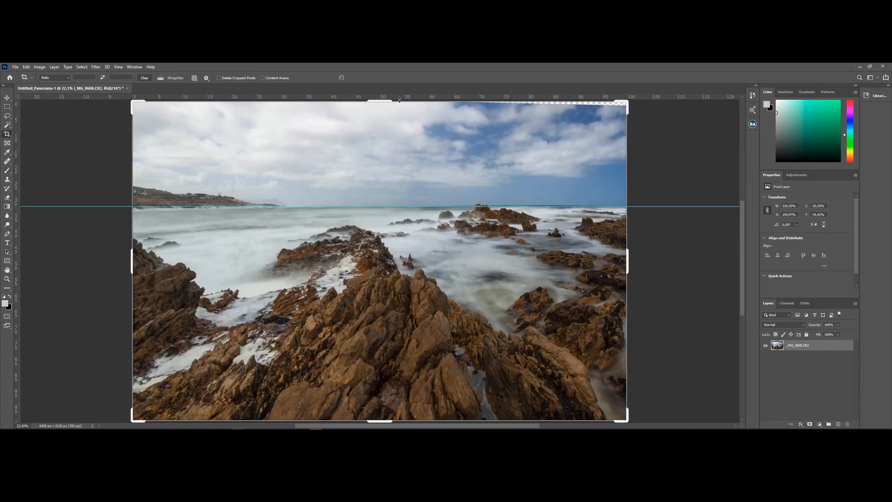
drag(383, 101, 383, 108)
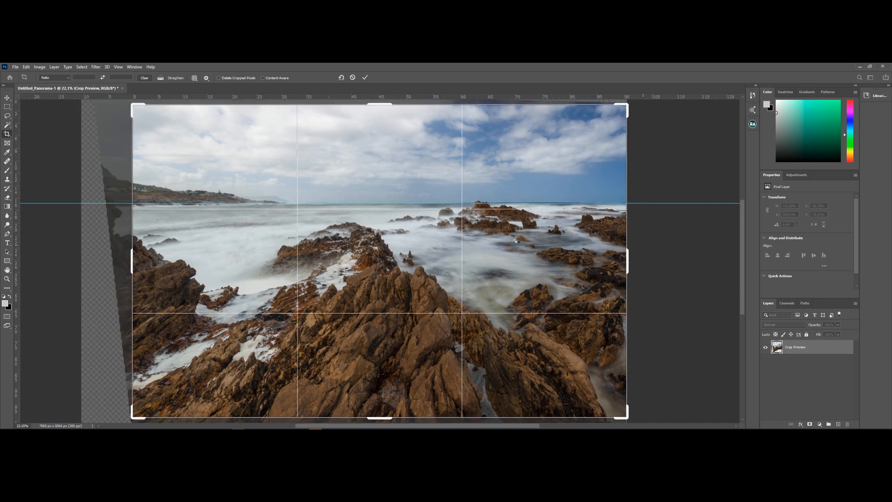
key(Return)
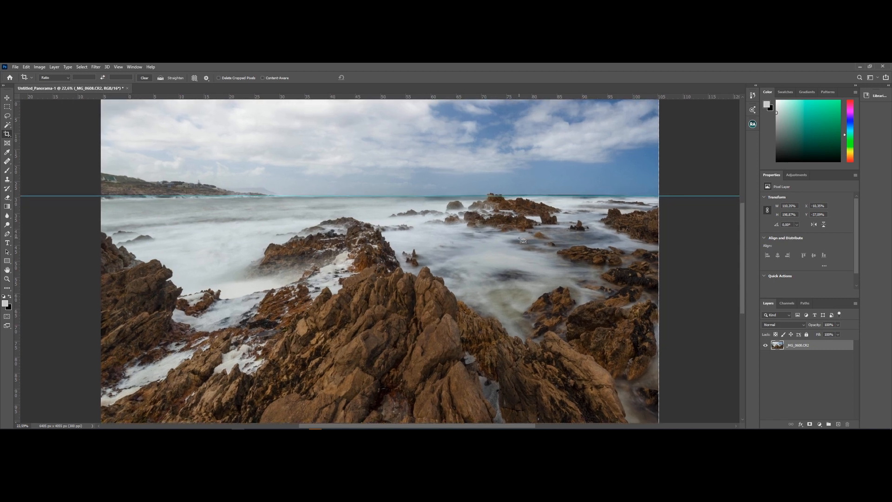
Step: Check the horizon up close, duplicate the panorama layer and open the copy in the Liquify filter
key(ctrl+plus)
key(ctrl+plus)
key(ctrl+plus)
drag(619, 163, 473, 259)
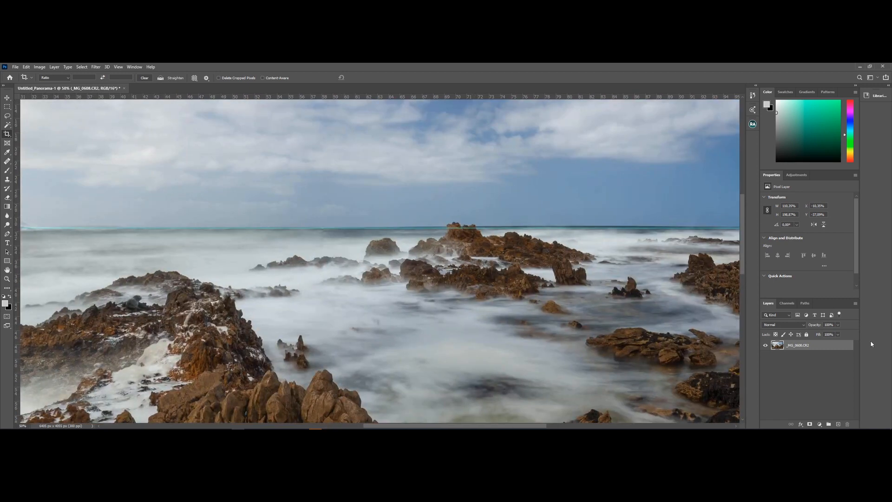
key(ctrl+0)
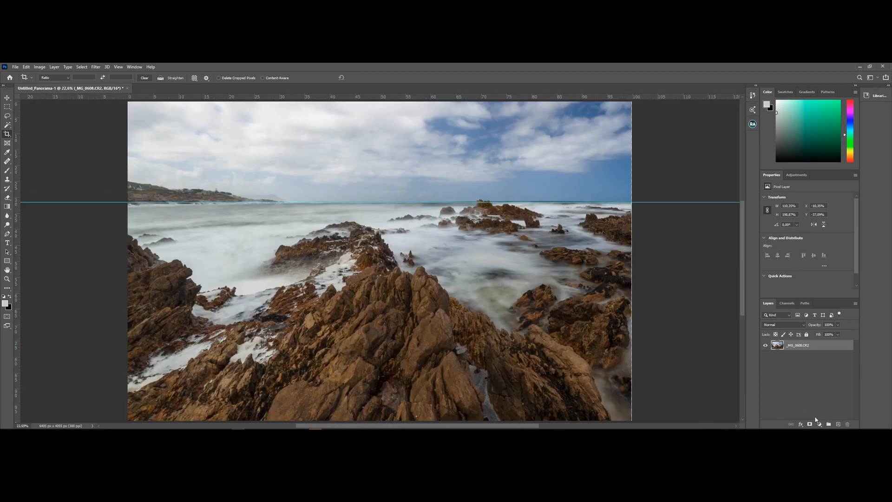
key(ctrl+j)
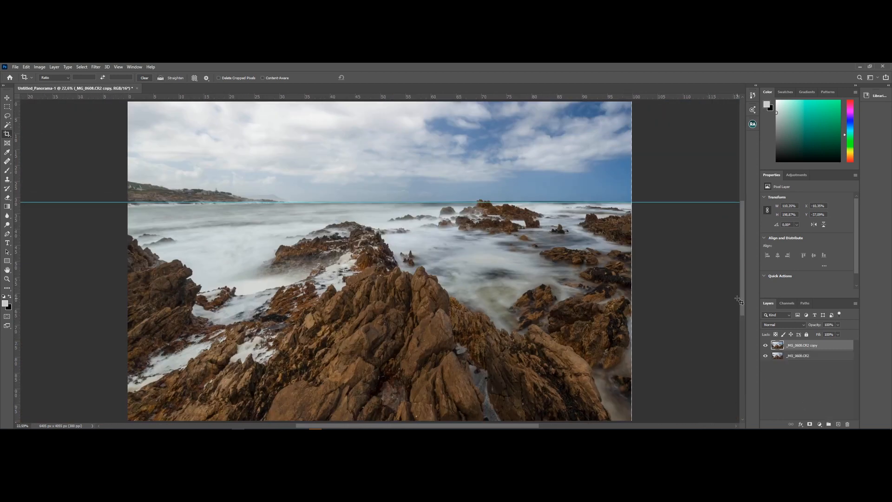
click(93, 66)
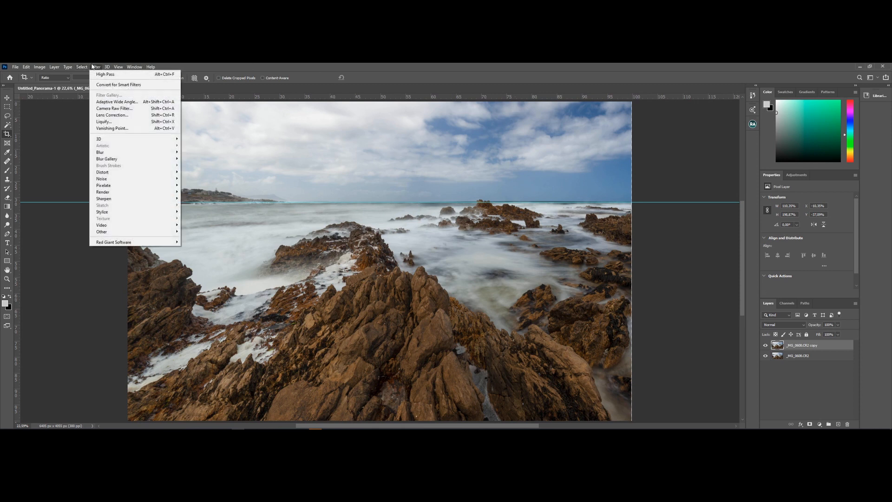
click(116, 124)
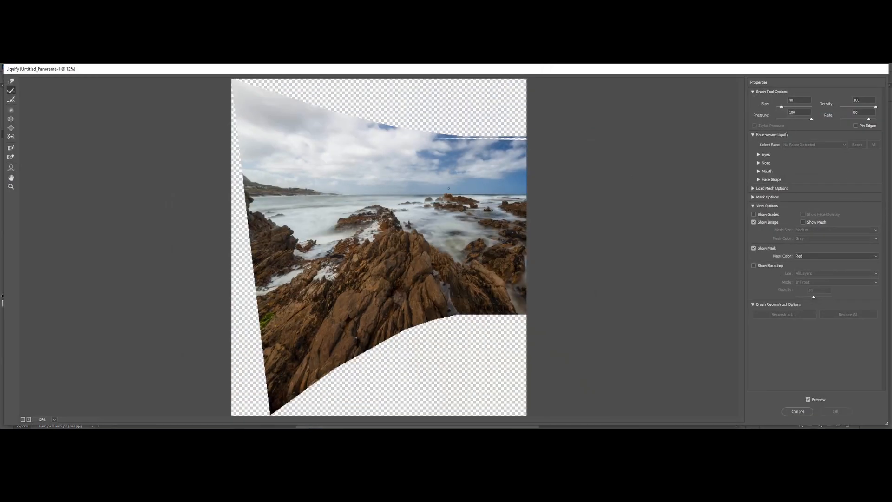
Step: Enlarge the Liquify brush to 1800 and show the guides in the preview
key(bracketright)
key(bracketright)
key(bracketright)
key(bracketright)
key(bracketright)
key(bracketright)
key(bracketright)
key(bracketright)
key(bracketright)
key(bracketright)
key(bracketright)
key(bracketright)
key(bracketright)
key(bracketright)
key(bracketright)
key(bracketright)
key(bracketright)
key(bracketright)
key(bracketright)
key(bracketright)
key(bracketright)
key(bracketright)
click(770, 216)
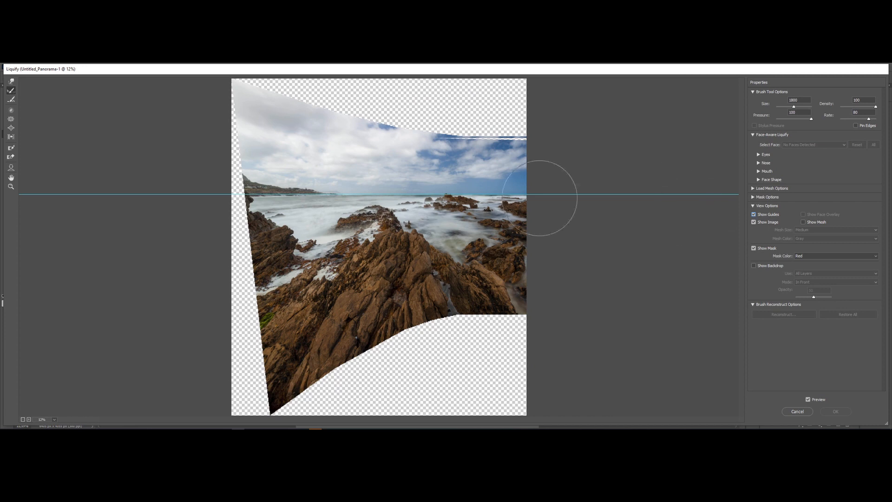
Step: Enlarge the brush to 2900 and dab it once over the sky just above the horizon's right part
scroll(480, 263, up, 2)
scroll(481, 264, up, 1)
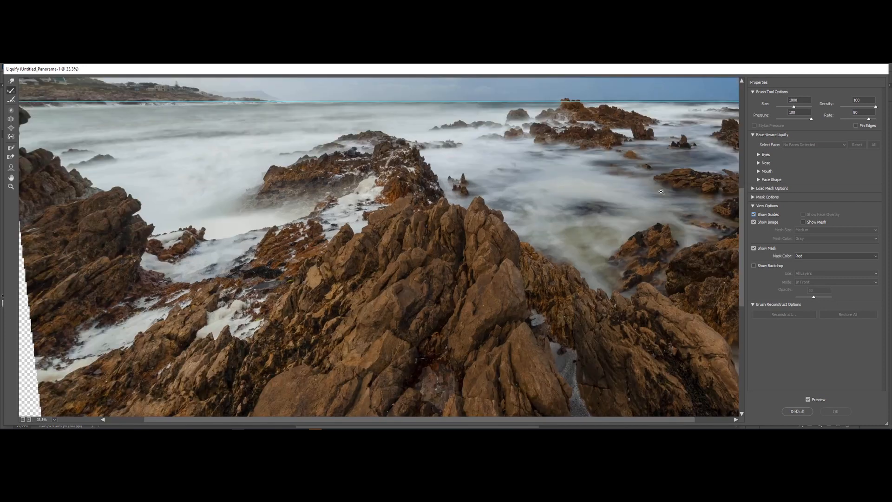
drag(743, 211, 742, 176)
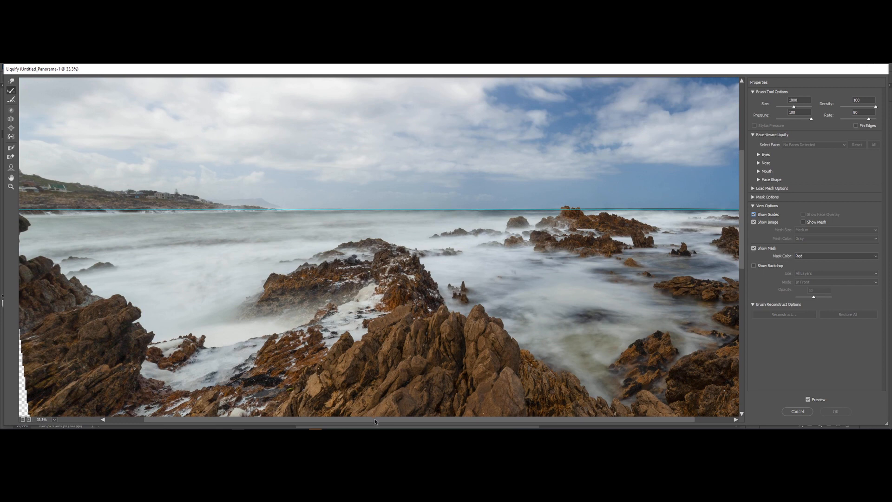
scroll(493, 325, right, 1)
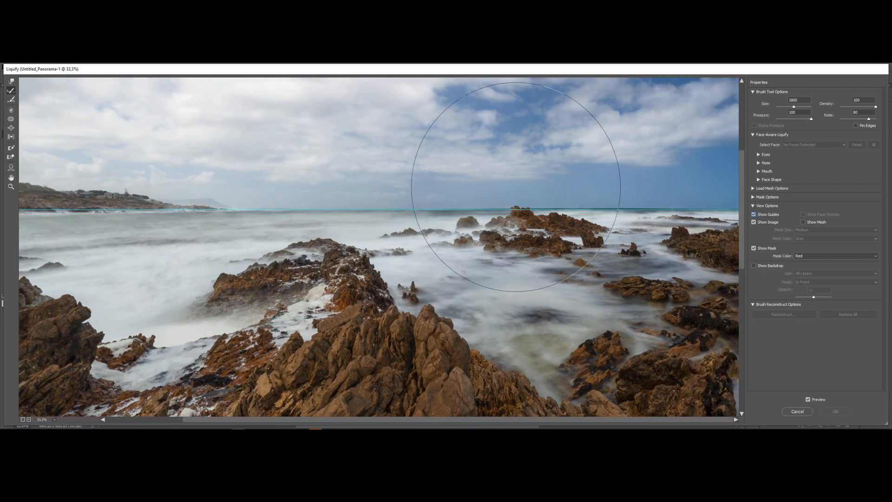
key(bracketright)
key(bracketright)
key(bracketright)
key(bracketright)
key(bracketright)
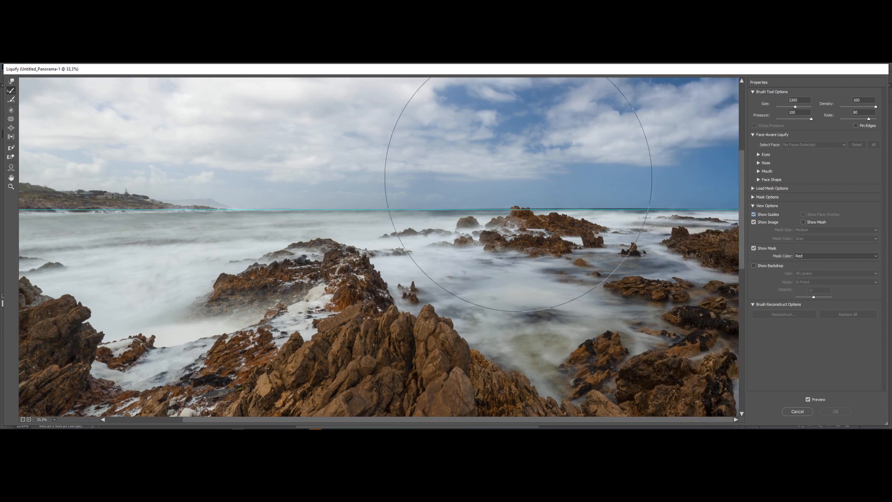
key(bracketright)
key(bracketright)
key(bracketright)
key(bracketright)
key(bracketright)
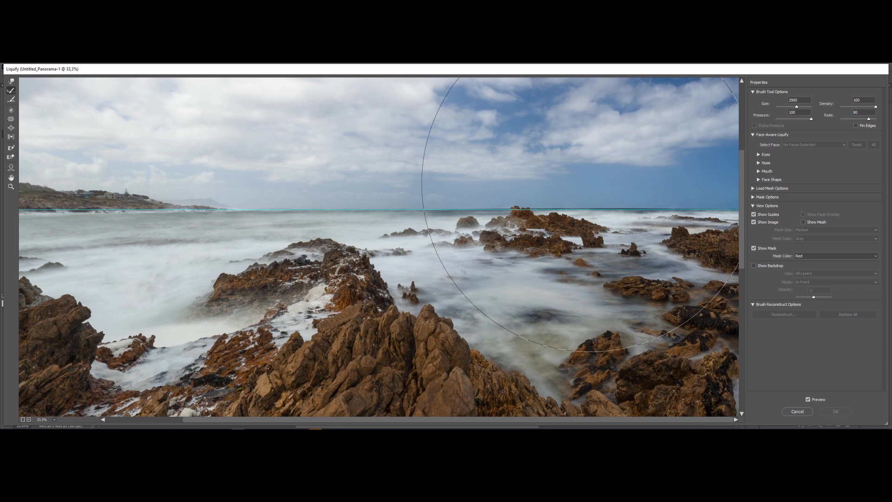
click(581, 194)
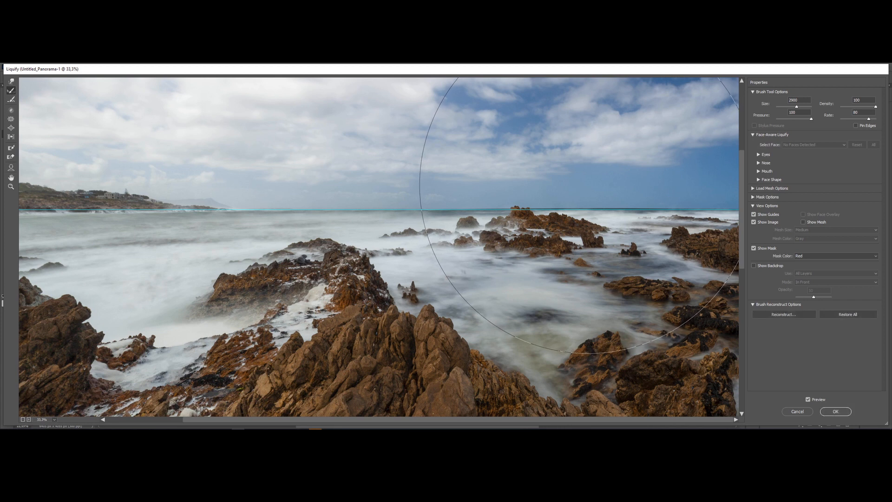
Step: With the Forward Warp tool at size 3100, nudge the right part of the horizon slightly down toward the guide
scroll(60, 111, left, 2)
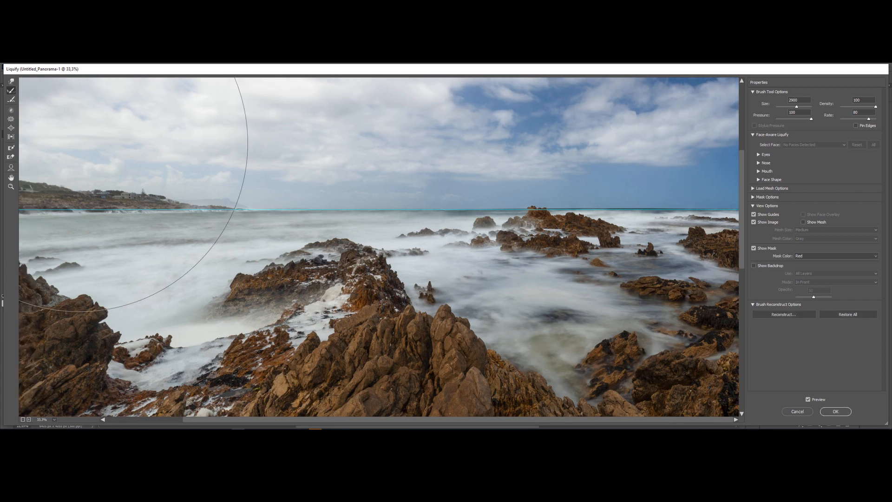
click(11, 82)
key(bracketright)
key(bracketright)
key(bracketright)
key(bracketright)
key(bracketright)
key(bracketright)
key(bracketright)
key(bracketright)
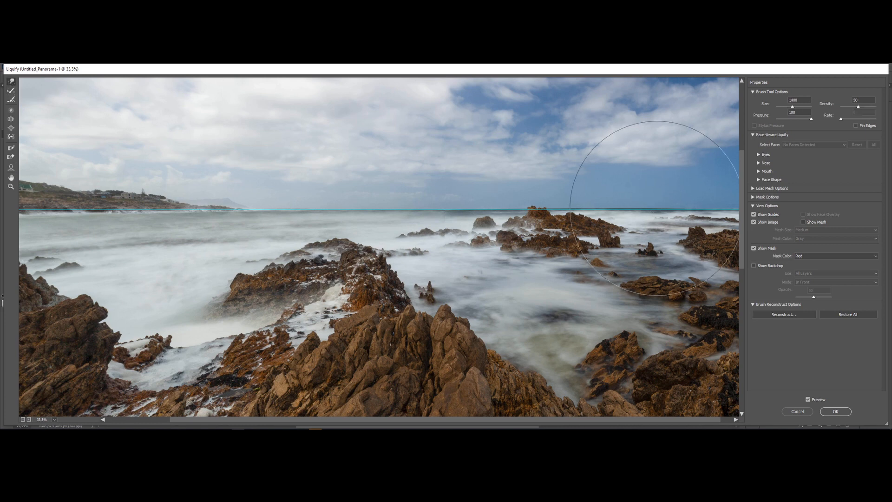
key(bracketright)
key(bracketright)
key(bracketright)
key(bracketright)
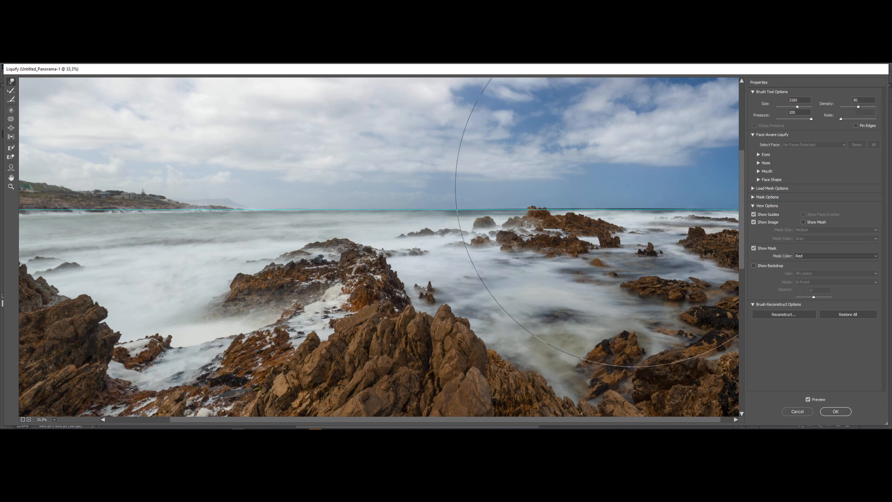
drag(627, 189, 628, 190)
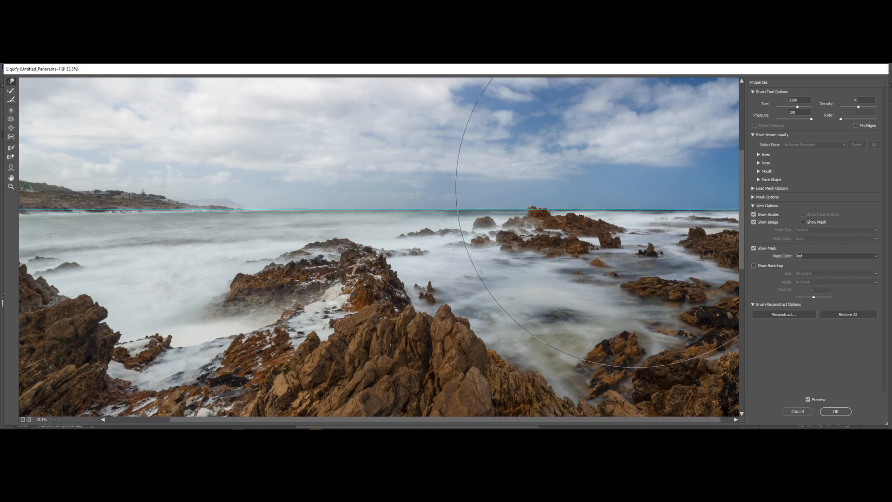
Step: Reduce the Forward Warp brush size to 1600
key(bracketleft)
key(bracketleft)
key(bracketleft)
key(bracketleft)
key(bracketleft)
key(bracketleft)
key(bracketleft)
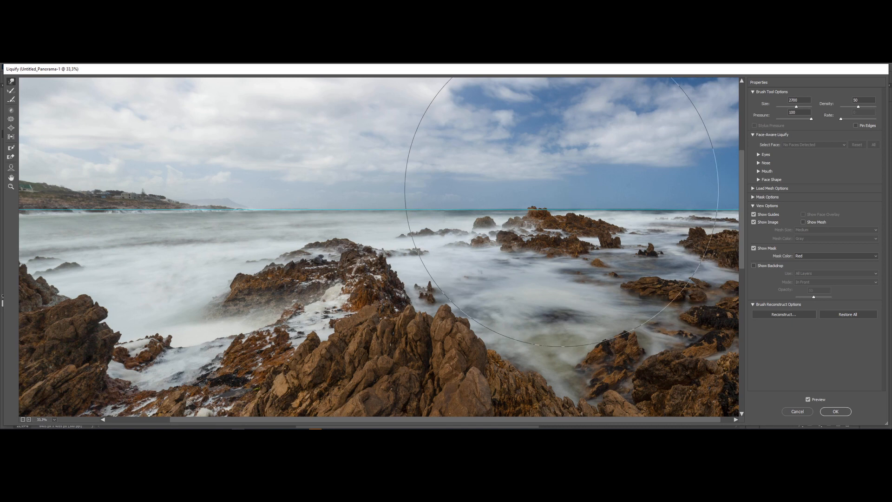
key(bracketleft)
key(bracketleft)
key(bracketleft)
key(bracketleft)
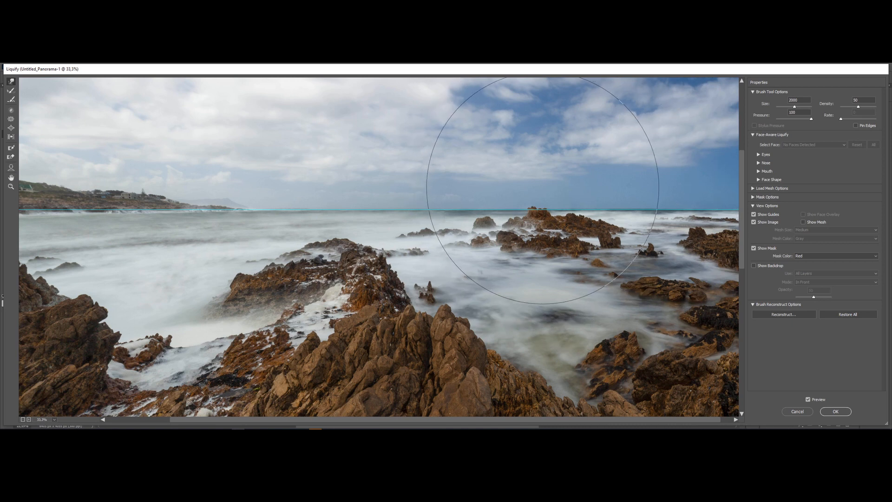
key(bracketleft)
key(bracketleft)
key(bracketleft)
key(bracketleft)
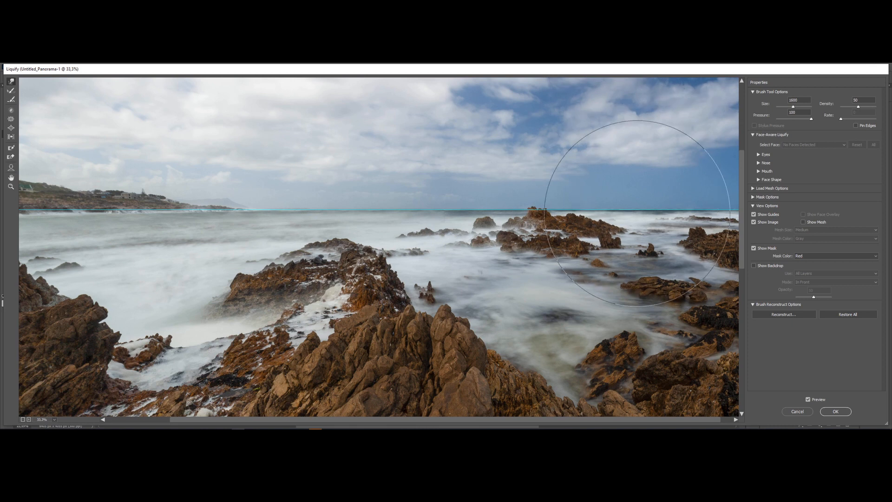
Step: Compare the horizon with and without the guide, and examine its right part up close for remaining deviations
click(758, 249)
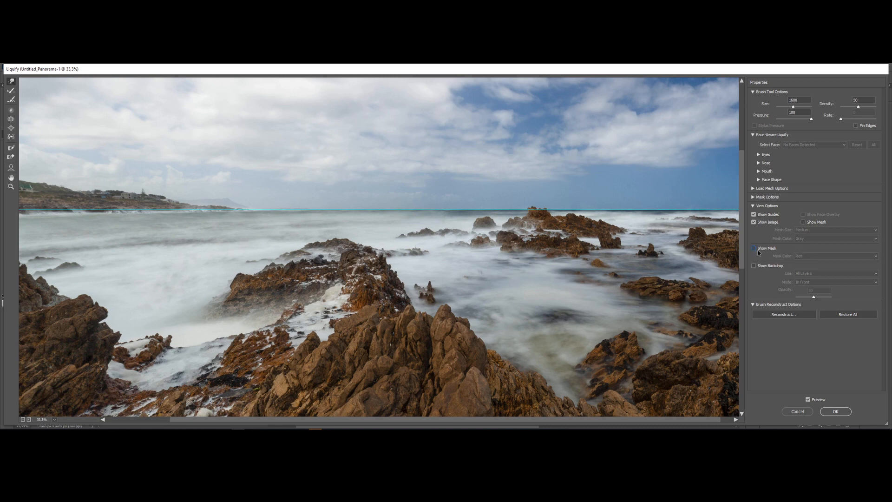
click(754, 249)
click(754, 214)
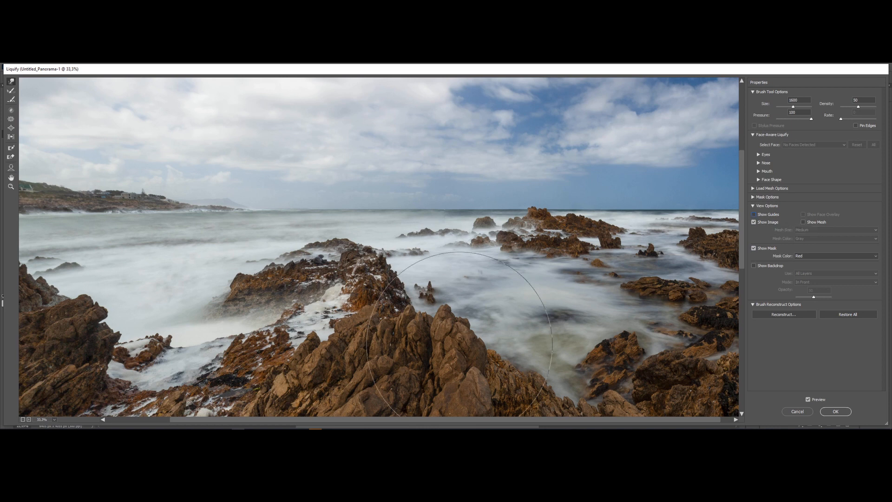
drag(331, 421, 345, 422)
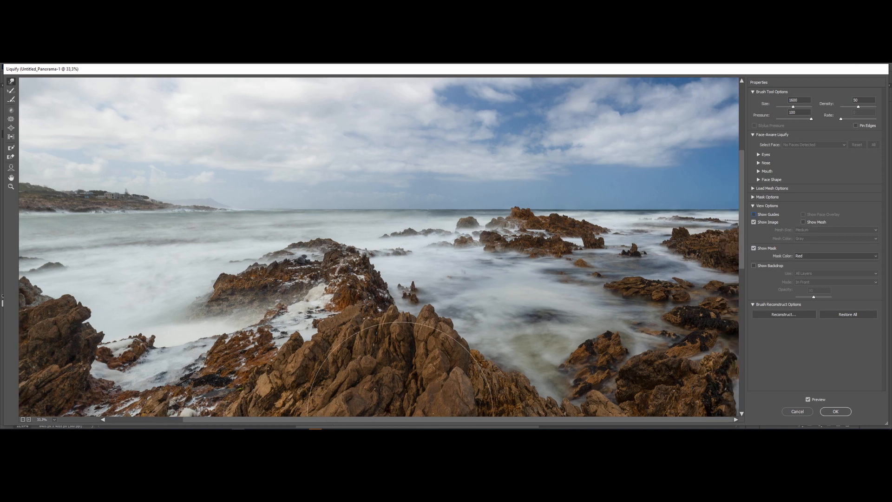
click(754, 215)
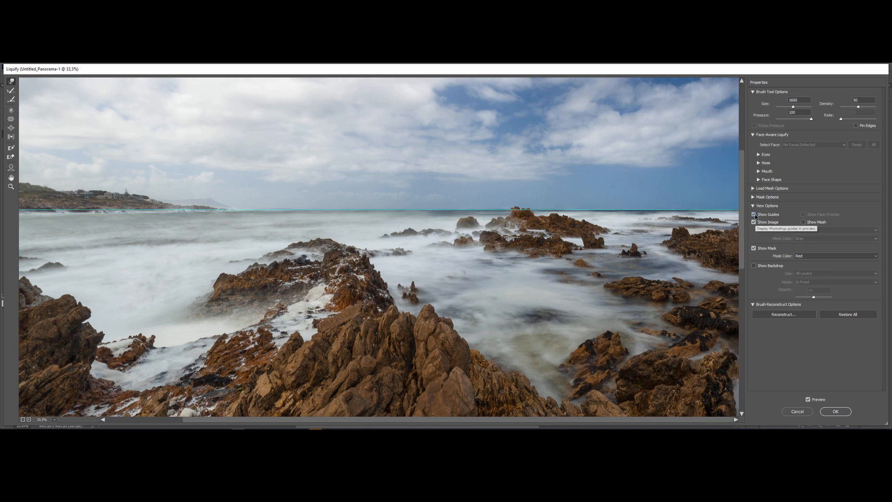
click(754, 214)
click(754, 215)
key(ctrl+plus)
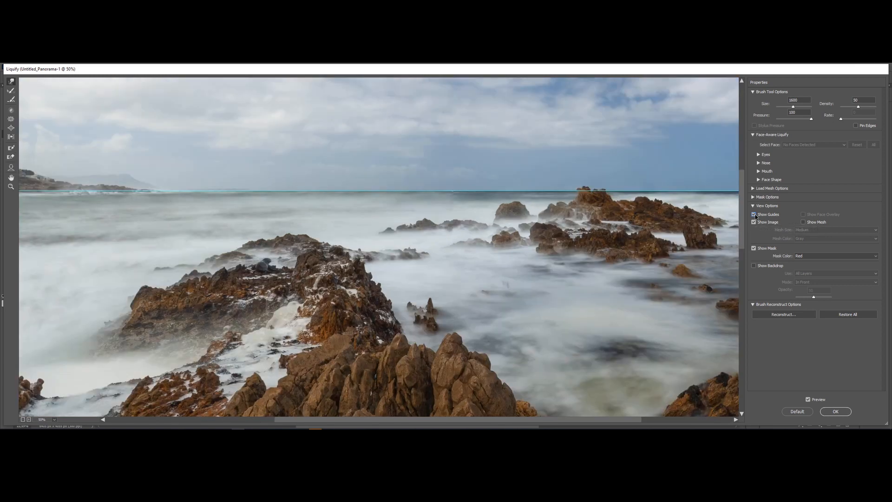
key(ctrl+plus)
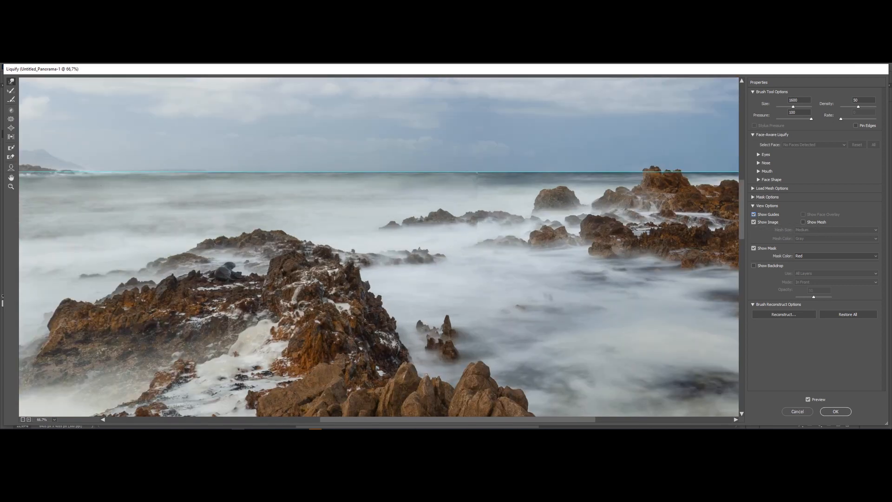
drag(547, 422, 661, 421)
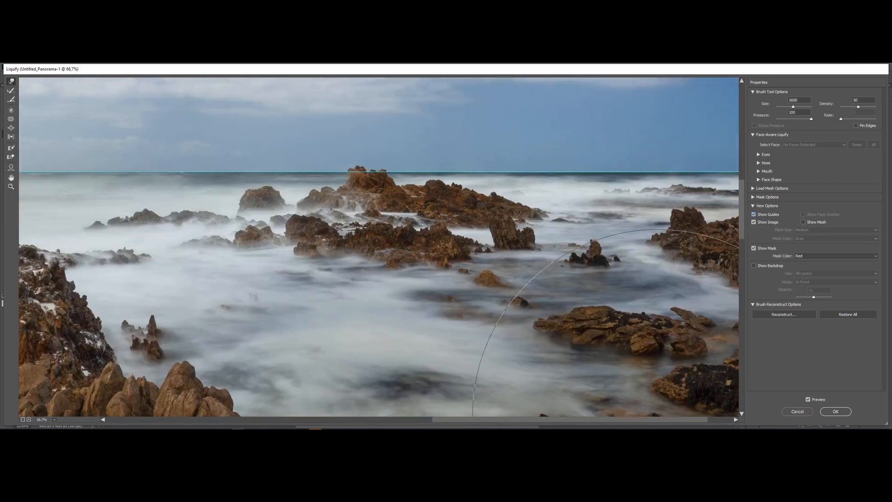
drag(740, 205, 740, 177)
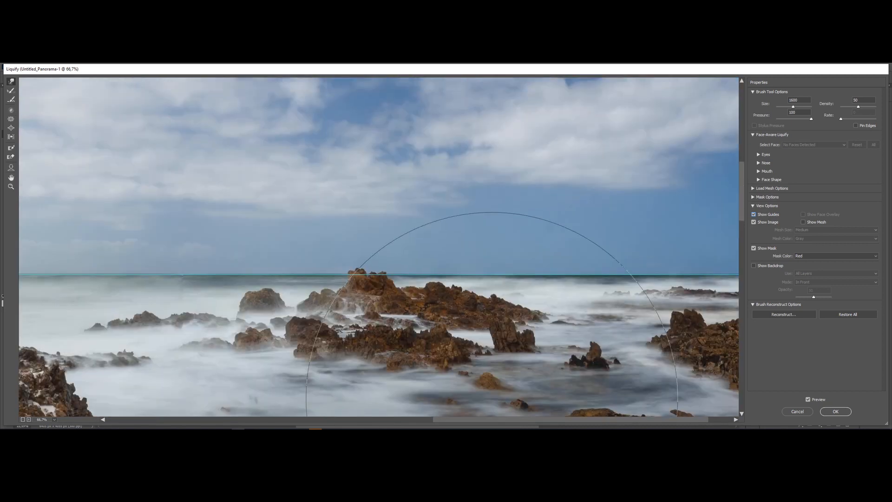
drag(521, 421, 546, 421)
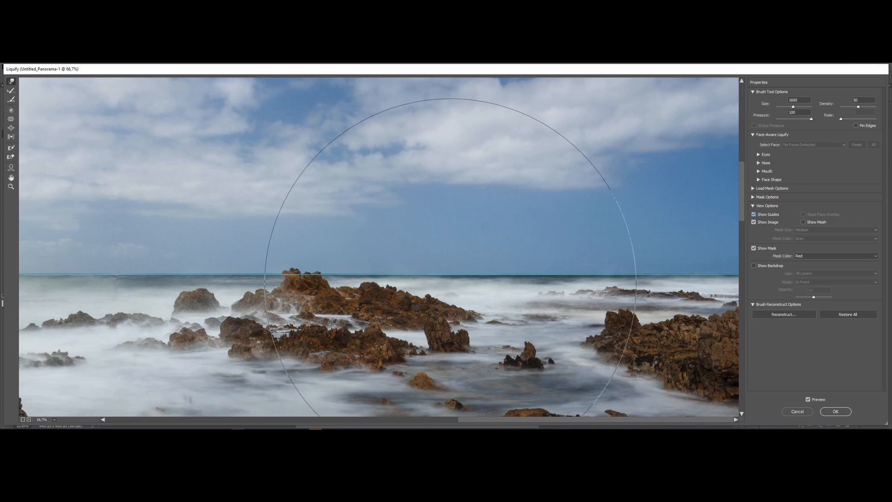
Step: Reduce the Forward Warp brush size to 300
key(bracketright)
key(bracketright)
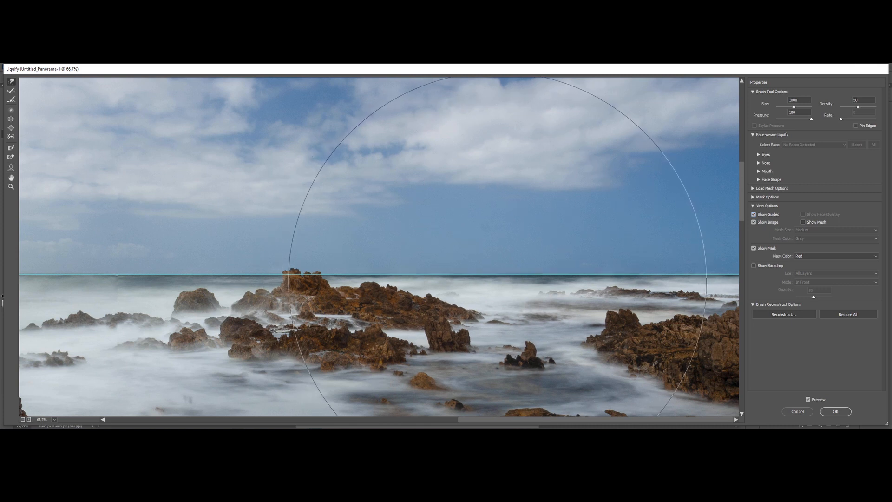
key(bracketleft)
key(bracketleft)
key(bracketleft)
key(bracketleft)
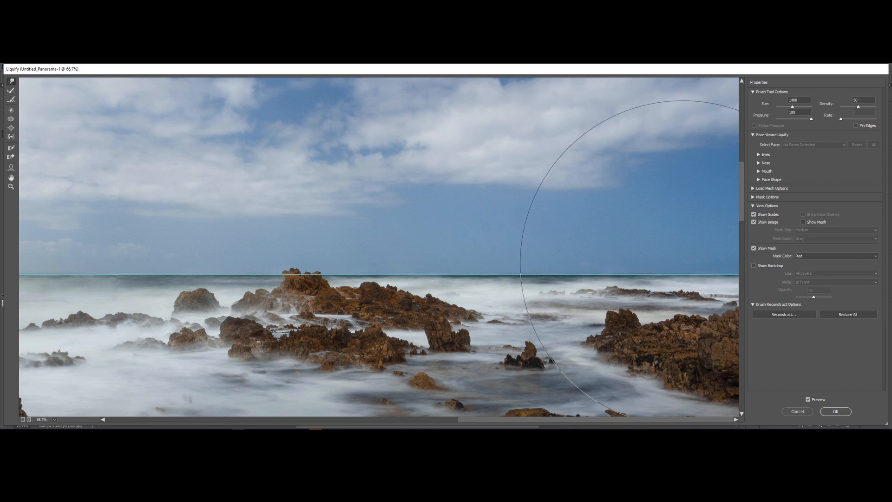
key(bracketleft)
key(bracketleft)
key(bracketleft)
key(bracketleft)
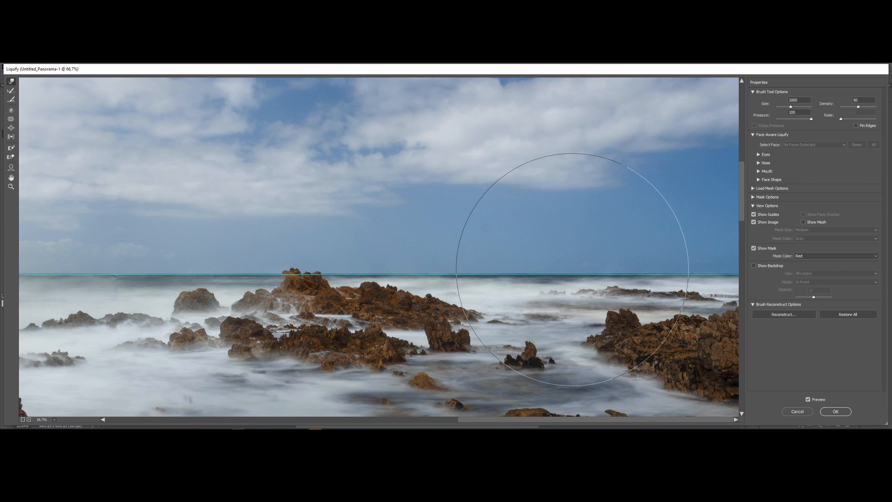
key(bracketleft)
key(bracketleft)
key(bracketleft)
key(bracketleft)
key(bracketleft)
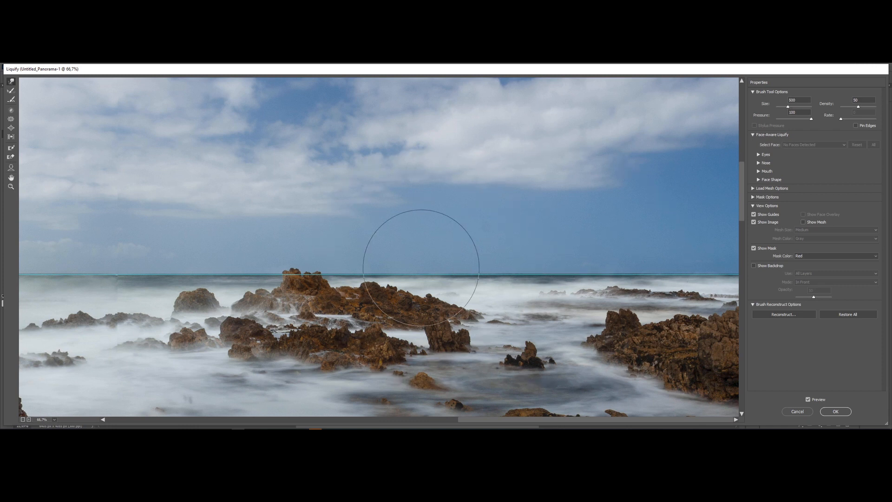
key(bracketleft)
key(bracketleft)
Step: Hide the guides in the Liquify preview, check the whole horizon, and apply the Liquify changes
click(754, 215)
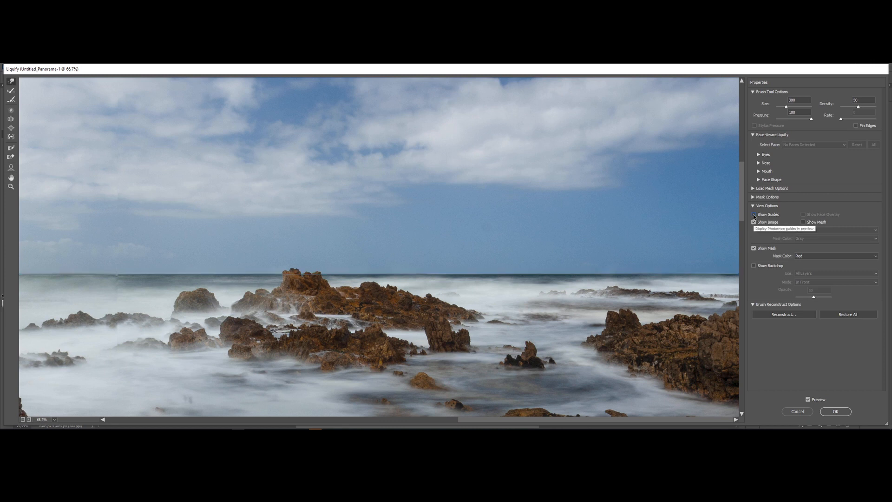
key(ctrl+minus)
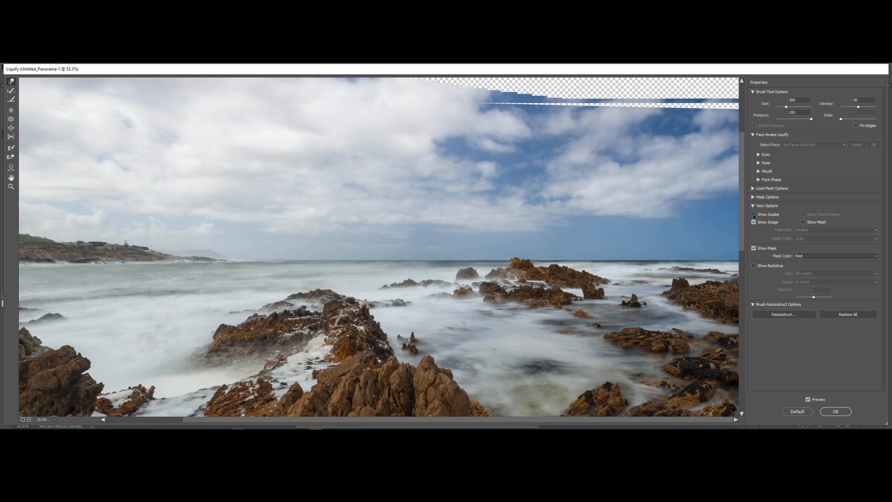
click(835, 411)
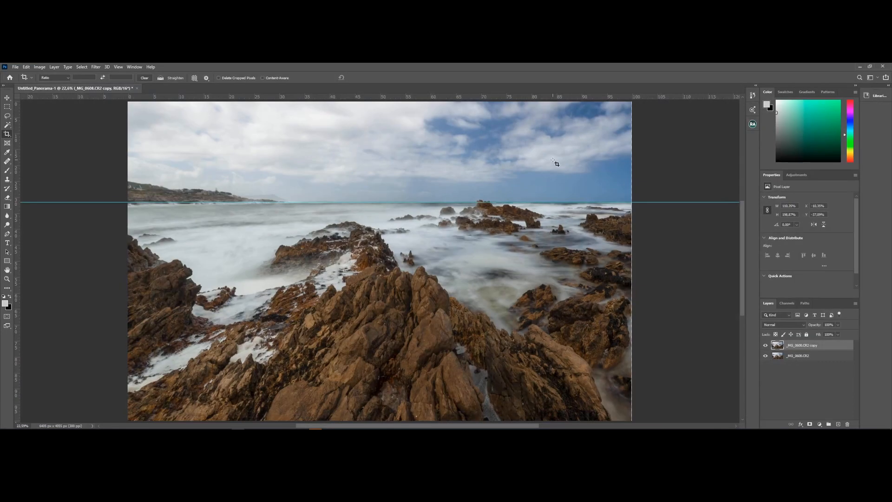
Step: Hide the document guides and inspect the horizon up close around the vertical stitching seam
key(z)
drag(642, 214, 672, 213)
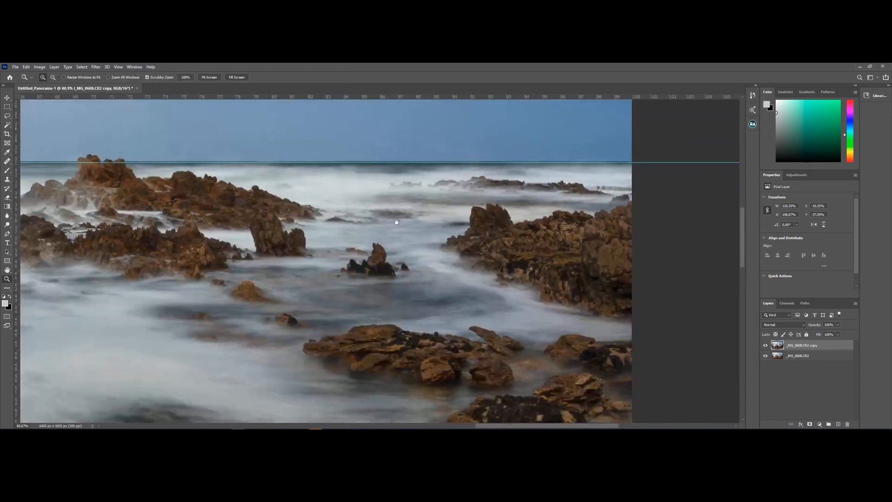
drag(394, 218, 598, 290)
key(ctrl+semicolon)
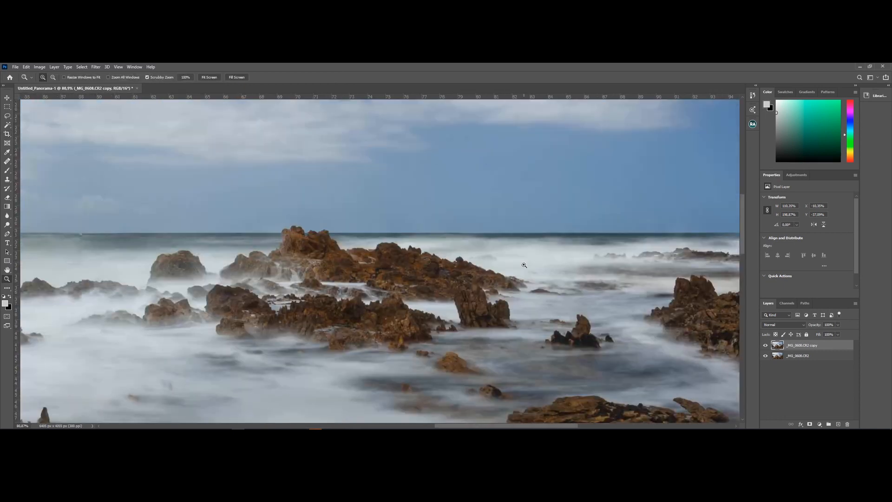
drag(275, 254, 497, 274)
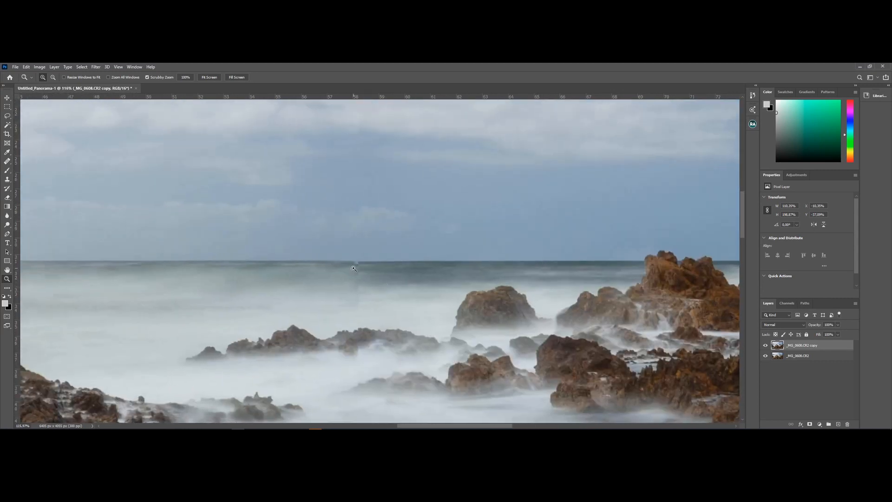
drag(353, 268, 388, 268)
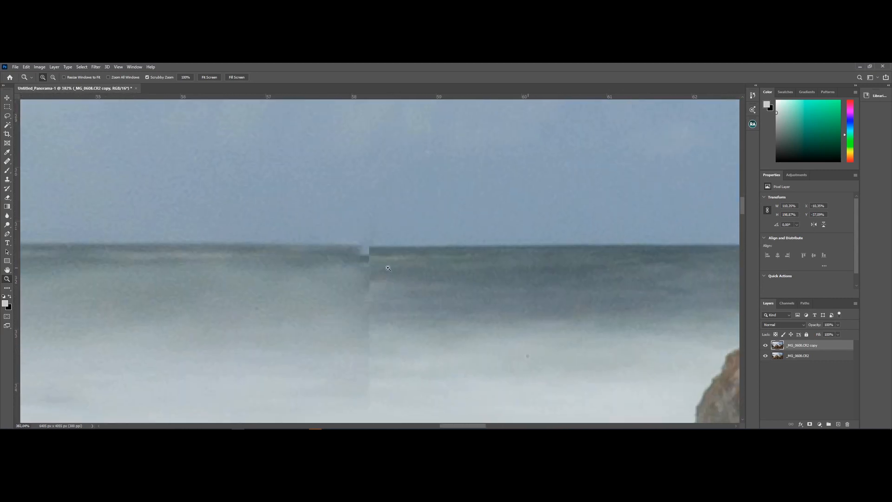
Step: Merge the panorama copy into the layer below it and add a new empty layer named RT
right_click(808, 348)
click(734, 342)
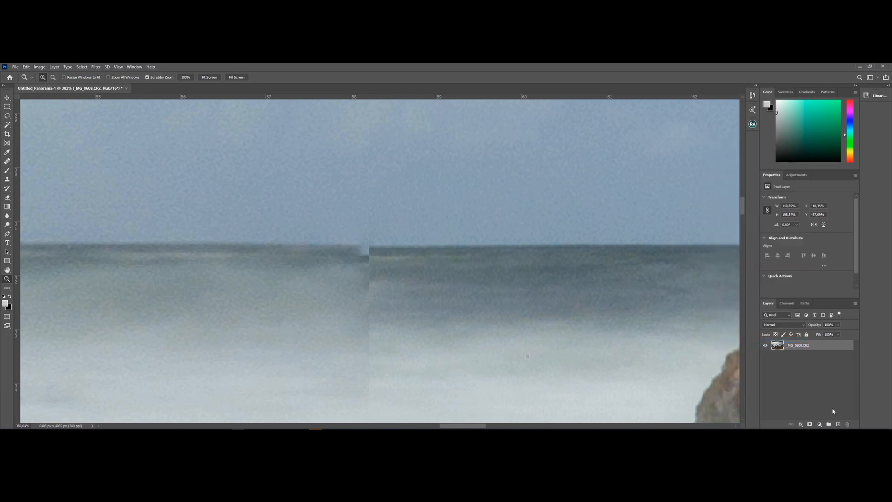
click(838, 424)
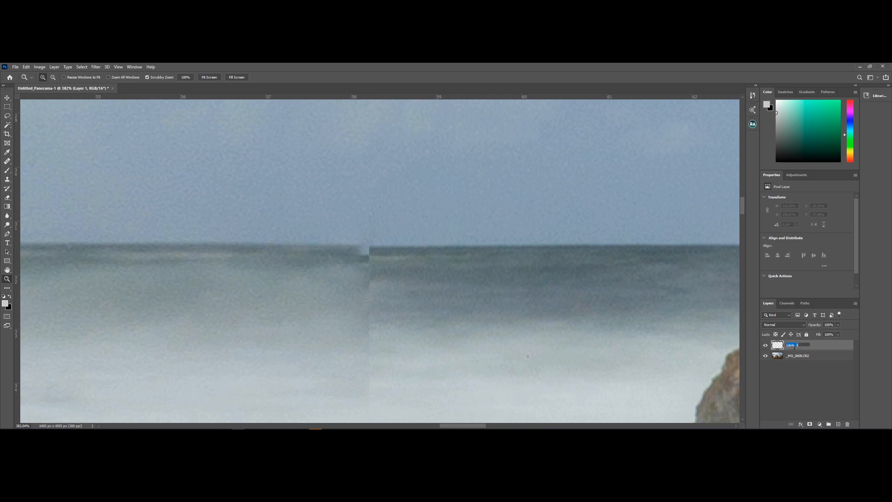
key(Return)
Step: With the Clone Stamp, sample the clean horizon beside the seam and paint over the broken horizon edge
key(s)
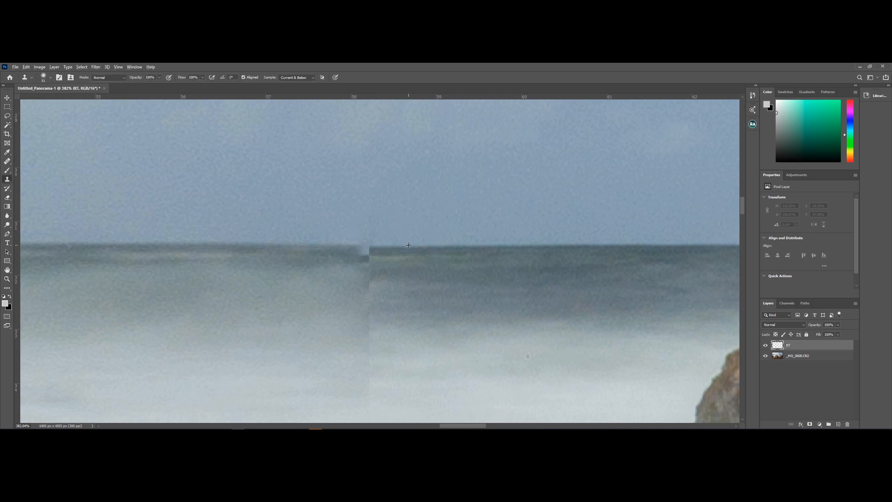
alt+click(407, 247)
mouse_move(368, 245)
mouse_down()
mouse_move(373, 378)
mouse_move(398, 313)
mouse_move(424, 302)
mouse_up()
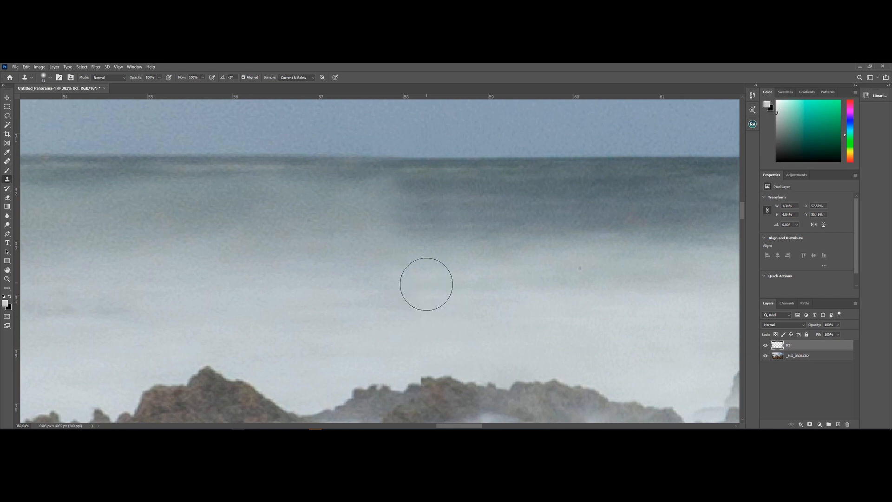
Step: Clone over the vertical seam along the top edge of the small misty rocks below the horizon
drag(419, 355, 393, 219)
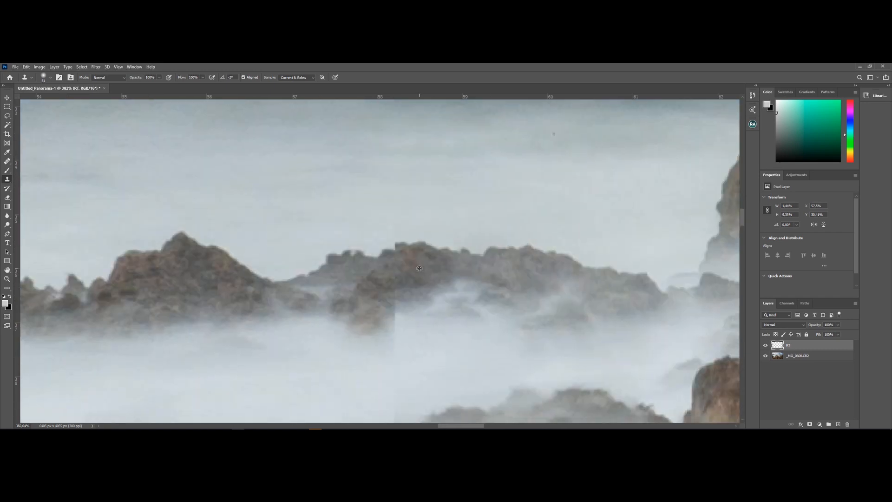
mouse_move(420, 259)
mouse_down()
mouse_move(427, 243)
mouse_move(400, 253)
mouse_up()
click(389, 249)
click(402, 243)
click(388, 247)
alt+click(529, 249)
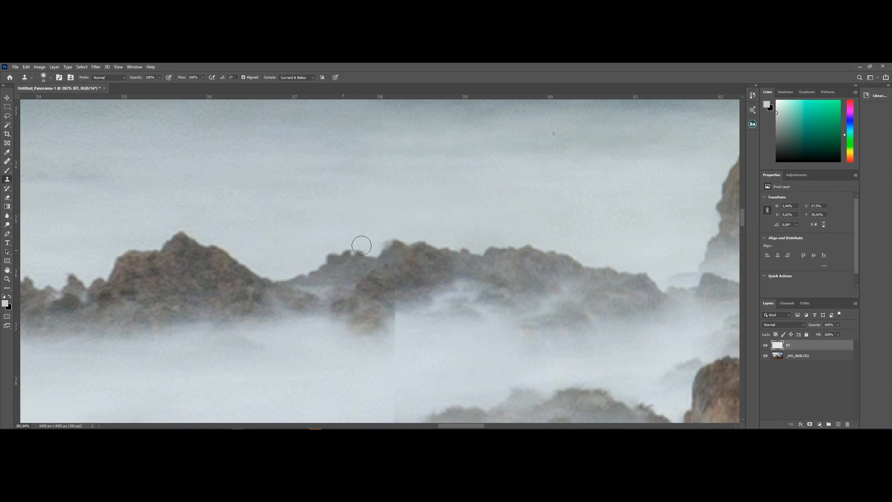
click(387, 248)
click(391, 241)
click(385, 248)
click(386, 251)
click(392, 248)
Step: With the Healing Brush, remove the vertical seam from the misty water between the small rocks and the foreground
key(j)
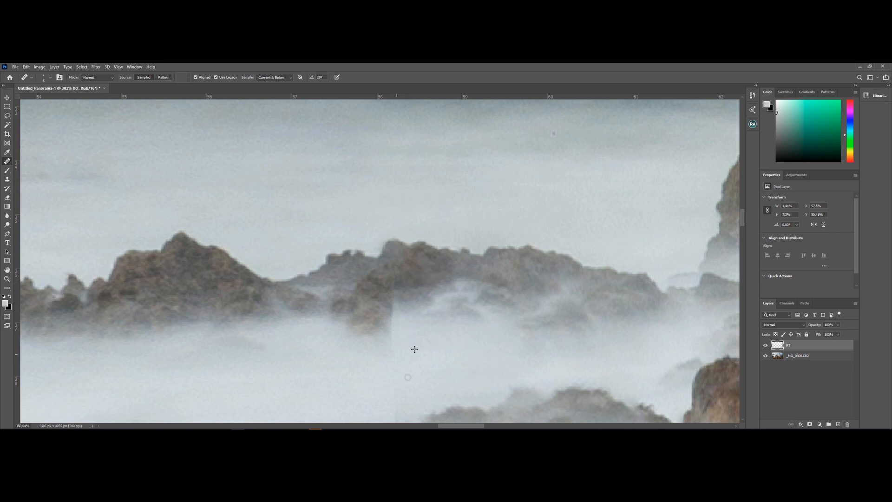
scroll(412, 355, down, 3)
drag(397, 256, 397, 269)
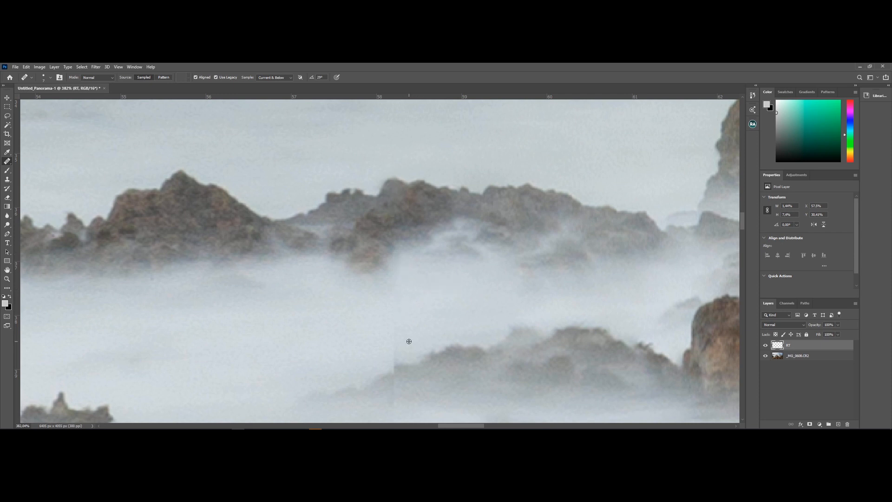
mouse_move(417, 342)
mouse_down()
mouse_move(461, 202)
mouse_move(438, 232)
mouse_move(451, 239)
mouse_move(442, 288)
mouse_move(449, 369)
mouse_up()
mouse_move(449, 374)
mouse_down()
mouse_move(443, 232)
mouse_move(456, 253)
mouse_move(443, 158)
mouse_move(417, 194)
mouse_up()
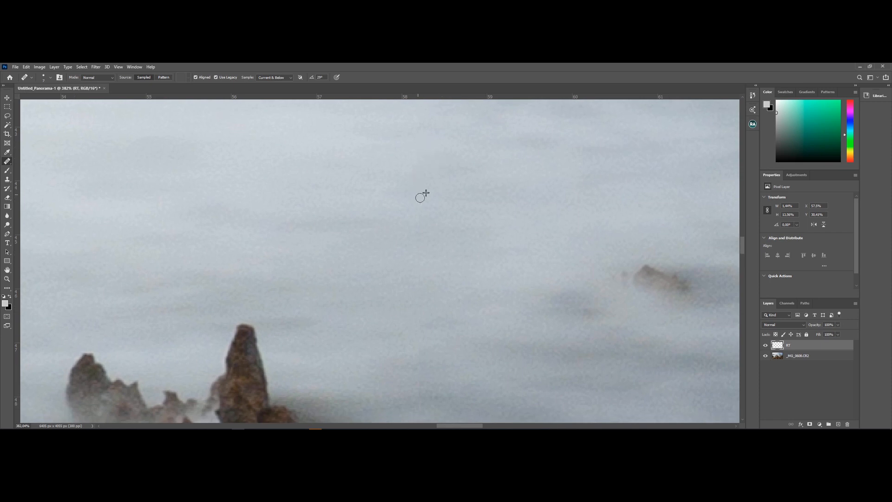
drag(448, 252, 442, 186)
mouse_move(452, 307)
mouse_down()
mouse_move(441, 188)
mouse_move(411, 227)
mouse_up()
drag(437, 350, 416, 173)
drag(421, 210, 432, 181)
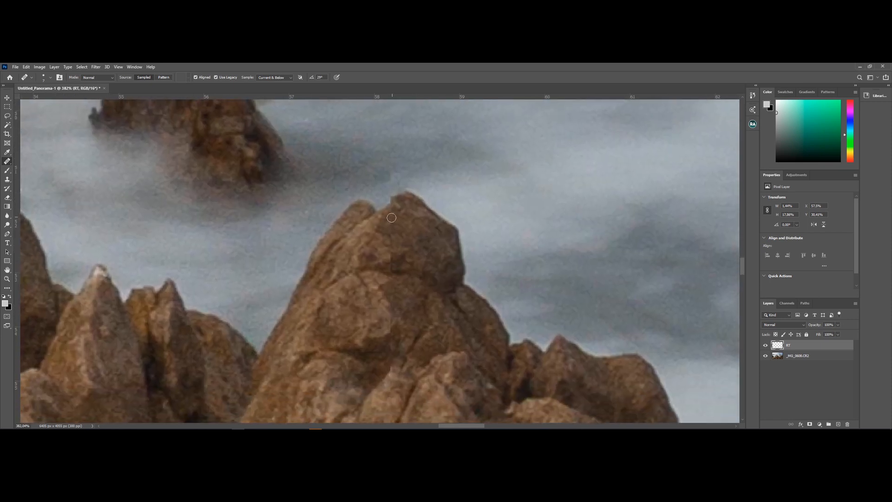
Step: Repair the notch at the seam on the peak of the large foreground rock
key(alt+s)
key(Escape)
key(s)
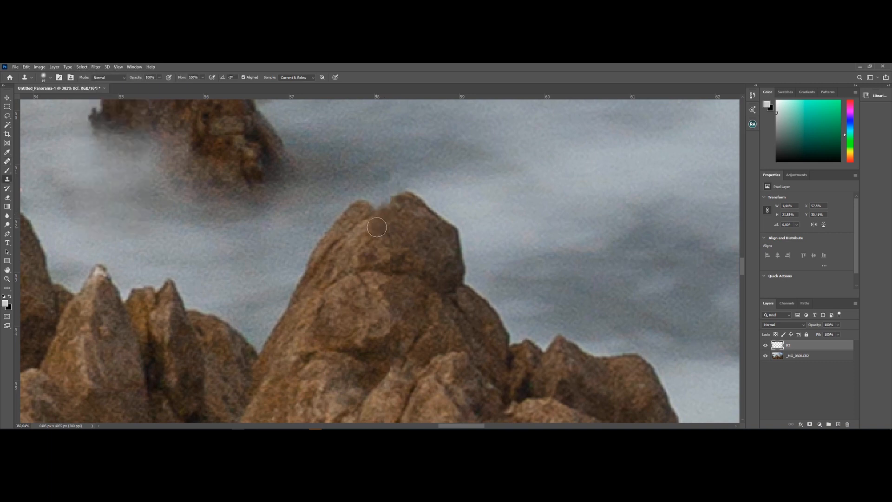
key(j)
drag(400, 213, 408, 165)
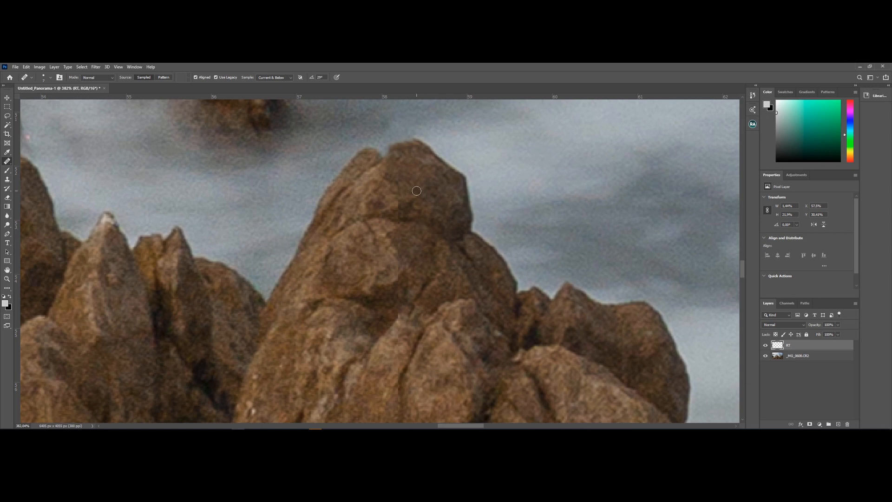
Step: Heal the vertical seam down the upper face of the large foreground rock
drag(398, 181, 399, 210)
scroll(420, 234, down, 3)
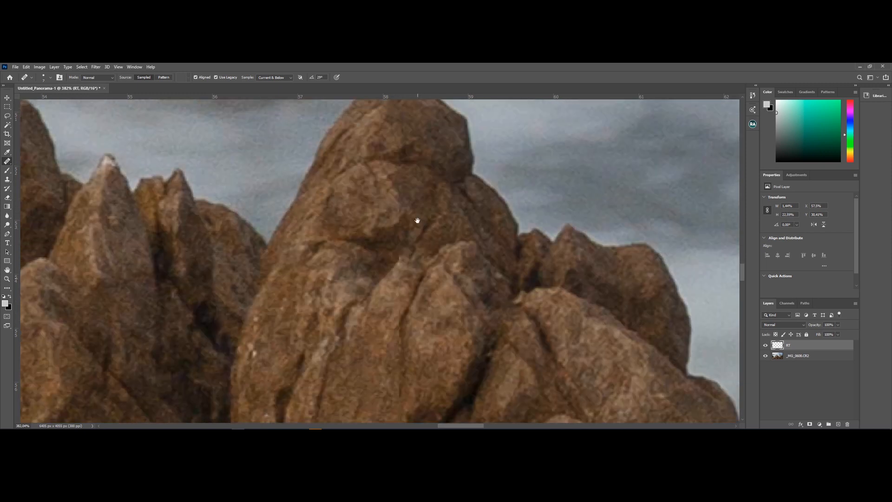
mouse_move(402, 220)
mouse_down()
mouse_move(399, 207)
mouse_move(403, 292)
mouse_move(400, 249)
mouse_up()
scroll(419, 215, down, 5)
scroll(397, 233, down, 5)
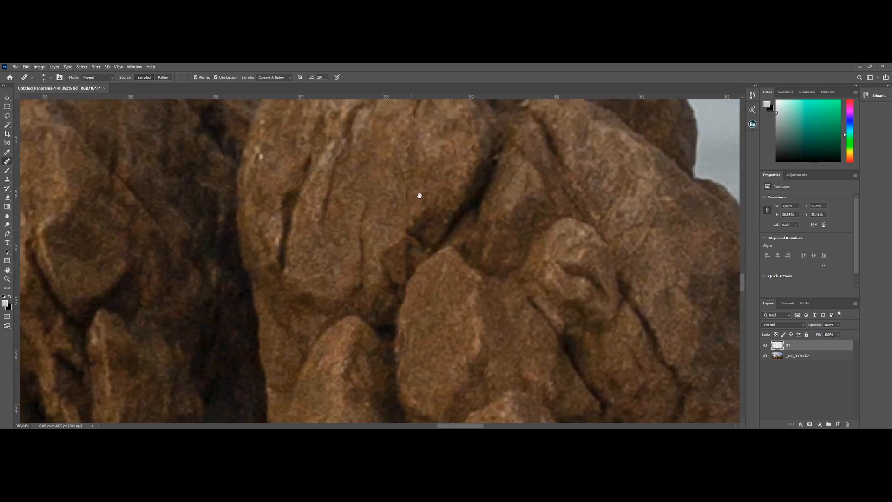
Step: Heal the remaining seam through the crevices and lower rocks of the foreground
drag(410, 203, 415, 149)
mouse_move(416, 222)
mouse_down()
mouse_move(411, 283)
mouse_move(396, 265)
mouse_move(404, 282)
mouse_up()
scroll(405, 213, down, 3)
mouse_move(428, 176)
mouse_down()
mouse_move(413, 199)
mouse_move(415, 171)
mouse_up()
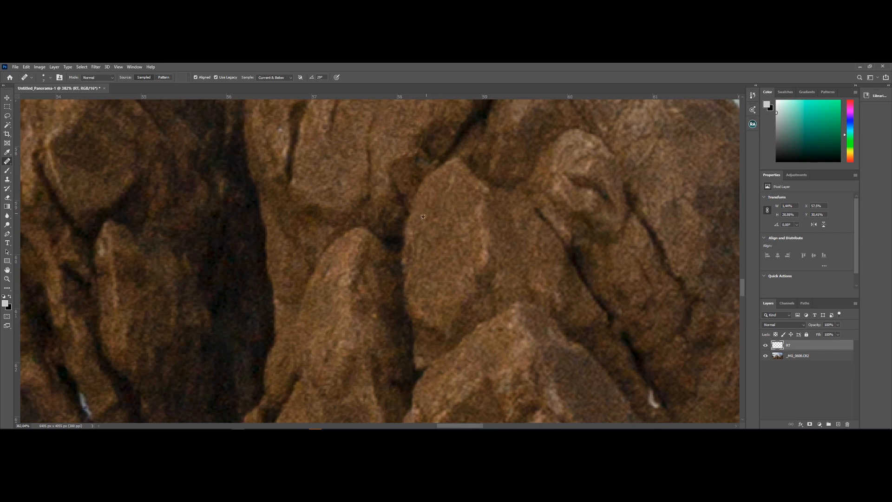
scroll(498, 201, down, 3)
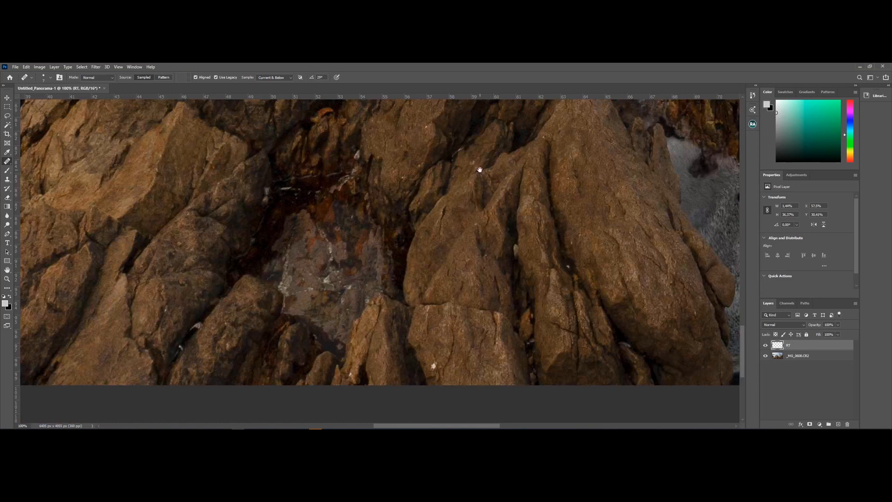
Step: Return to the tonal step in the sea below the horizon and add a new empty layer above RT for cloning
drag(480, 169, 450, 274)
drag(446, 202, 426, 340)
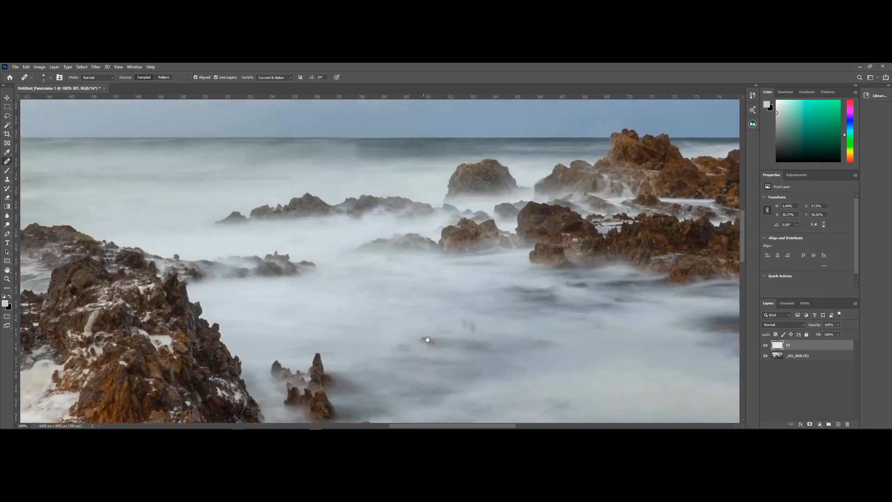
drag(424, 180, 550, 253)
scroll(550, 253, up, 1)
drag(353, 223, 480, 223)
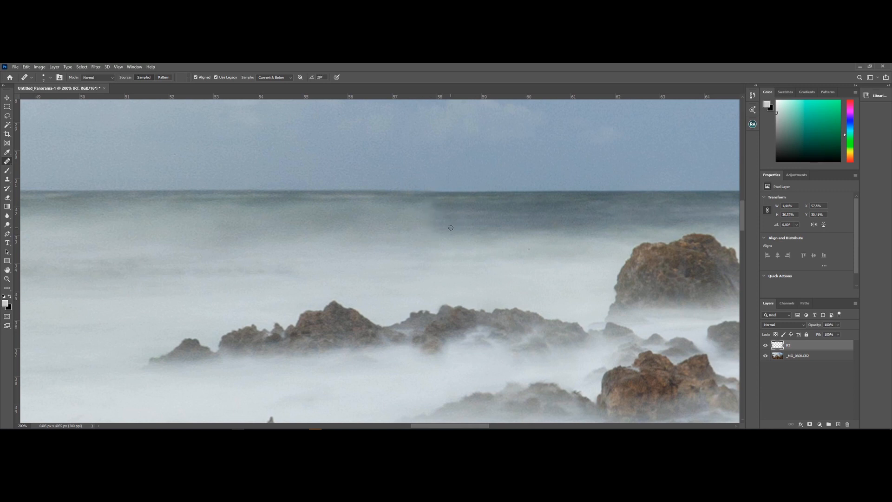
key(s)
click(842, 424)
Step: Enlarge the soft Clone Stamp, set it to 30% opacity and 30% flow, and blend the tonal seam below the horizon
alt+right_click(486, 244)
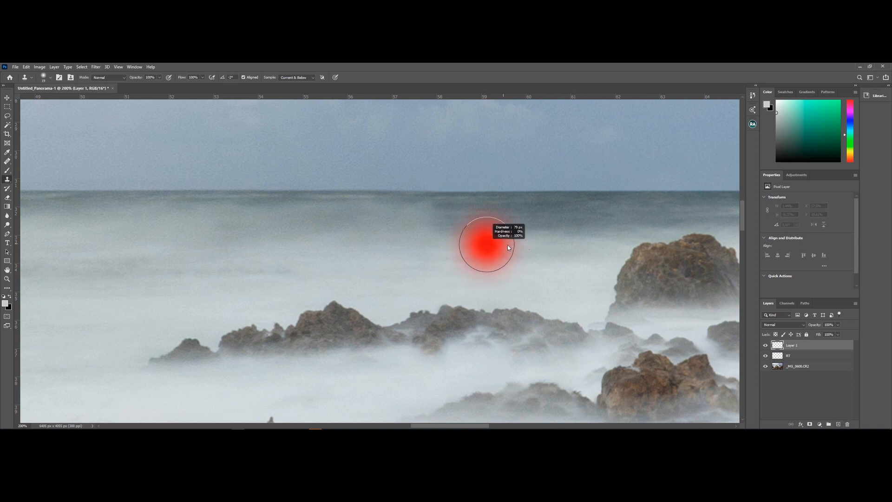
key(3)
key(shift+3)
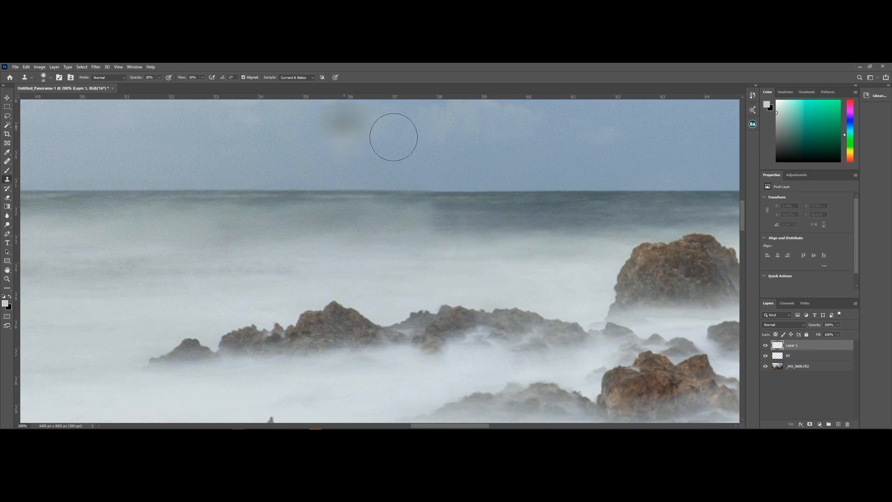
mouse_move(407, 228)
mouse_down()
mouse_move(494, 228)
mouse_move(400, 233)
mouse_move(583, 233)
mouse_move(373, 235)
mouse_move(613, 232)
mouse_move(418, 227)
mouse_move(607, 233)
mouse_move(341, 240)
mouse_move(544, 229)
mouse_move(579, 239)
mouse_move(315, 286)
mouse_move(537, 271)
mouse_move(600, 237)
mouse_move(585, 305)
mouse_move(460, 291)
mouse_move(446, 249)
mouse_move(600, 236)
mouse_move(404, 225)
mouse_move(569, 231)
mouse_move(617, 218)
mouse_move(557, 311)
mouse_up()
key(ctrl+0)
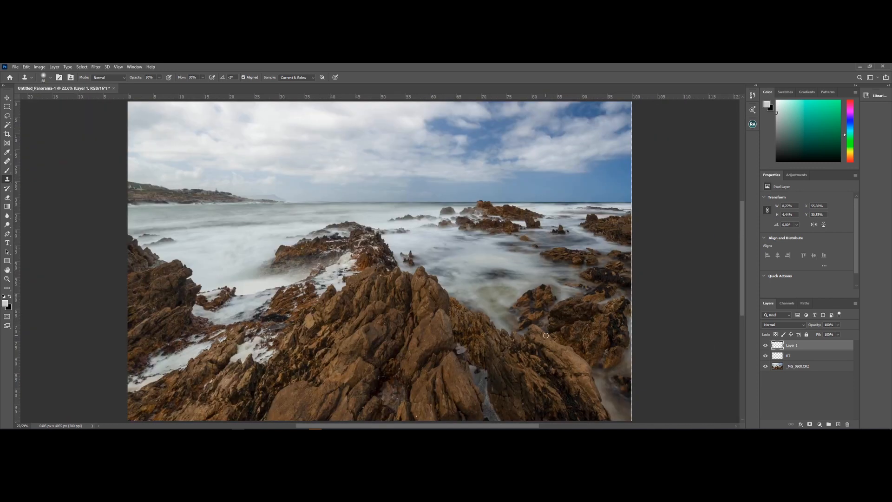
Step: Examine the sky and horizon up close from the headland across to the far edge of the panorama
key(z)
drag(402, 200, 437, 195)
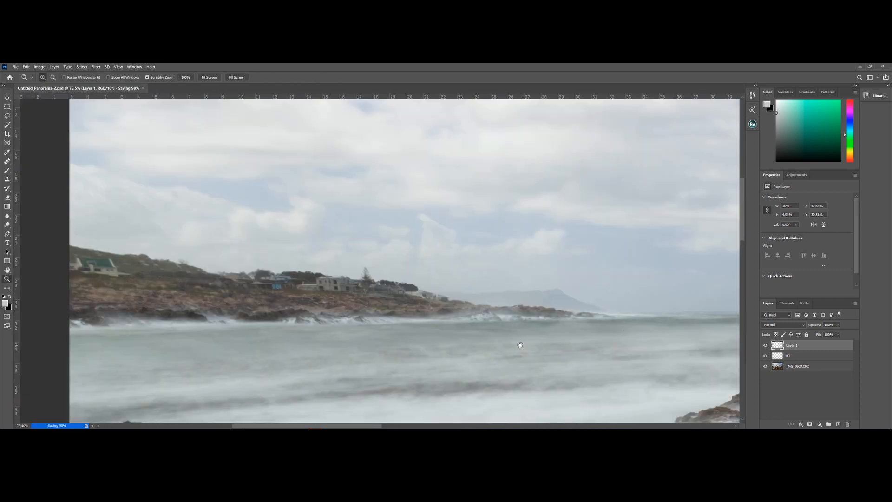
drag(520, 344, 297, 282)
drag(571, 255, 515, 285)
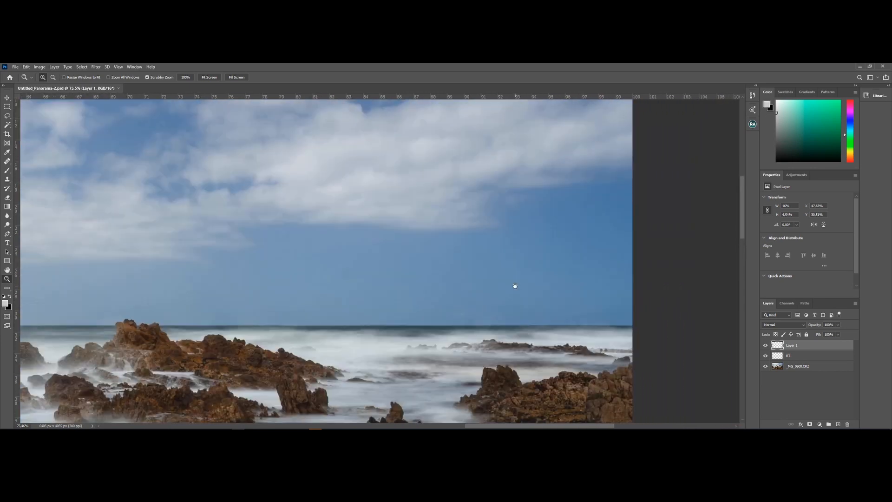
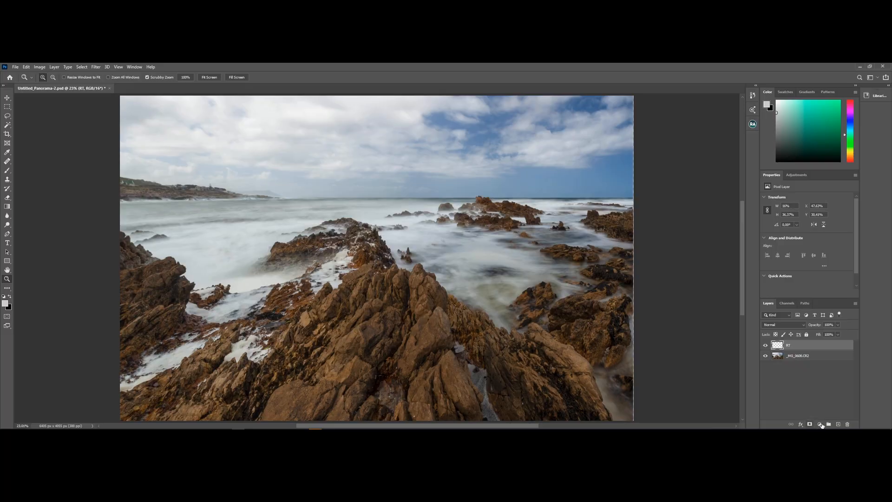
Step: Add a Curves adjustment layer above RT and shape a gentle S-curve for more contrast
click(821, 424)
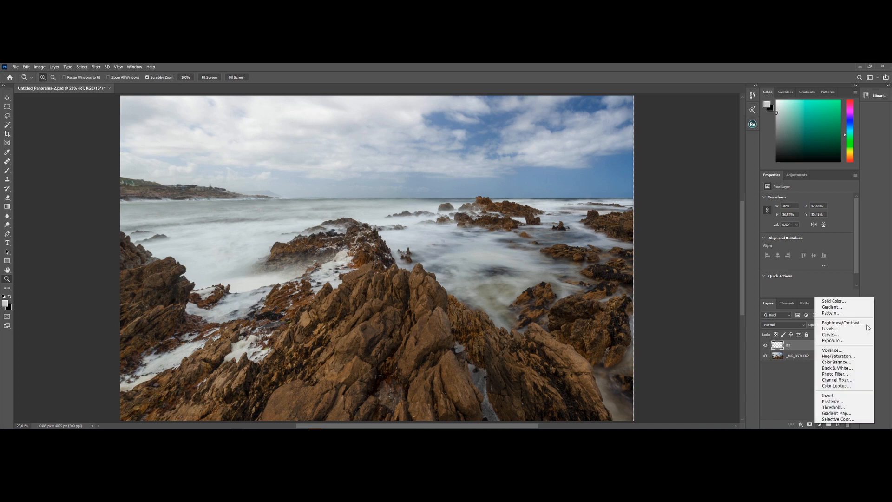
click(827, 335)
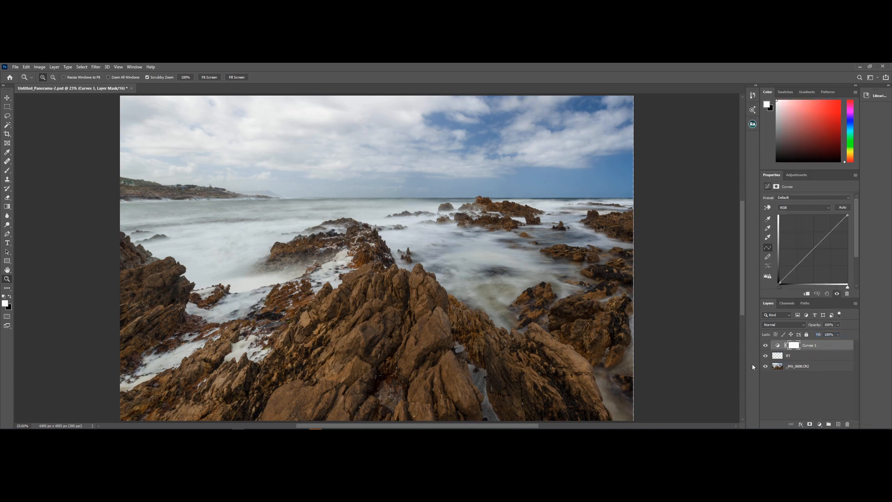
mouse_move(826, 228)
mouse_down()
mouse_move(819, 225)
mouse_move(830, 231)
mouse_up()
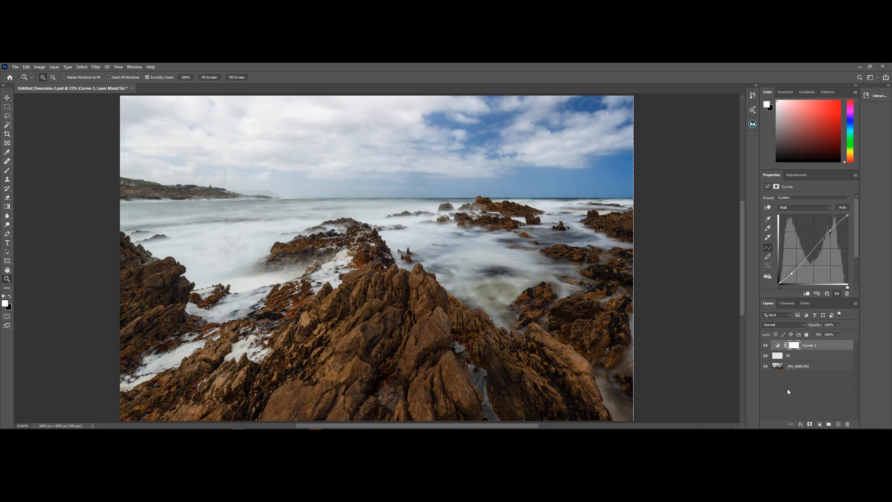
Step: Add a Black & White adjustment layer in Luminosity mode, raise Reds to 123, and lower Cyans and Blues
click(819, 423)
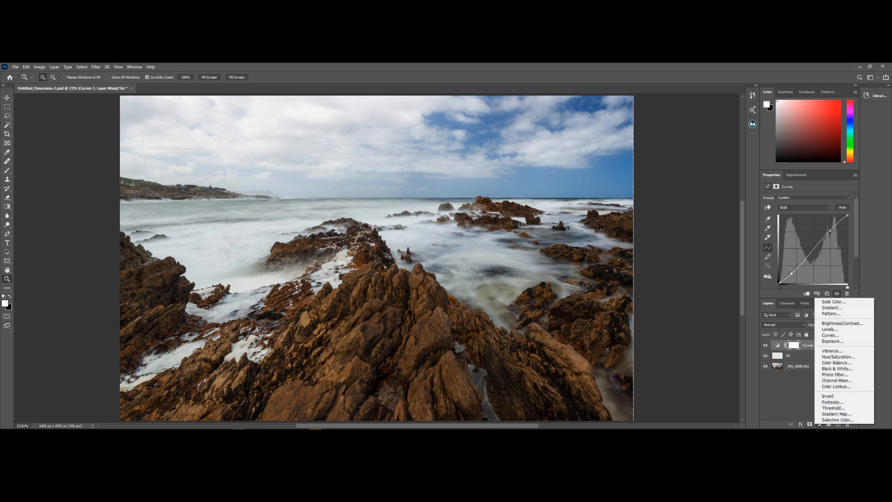
click(843, 369)
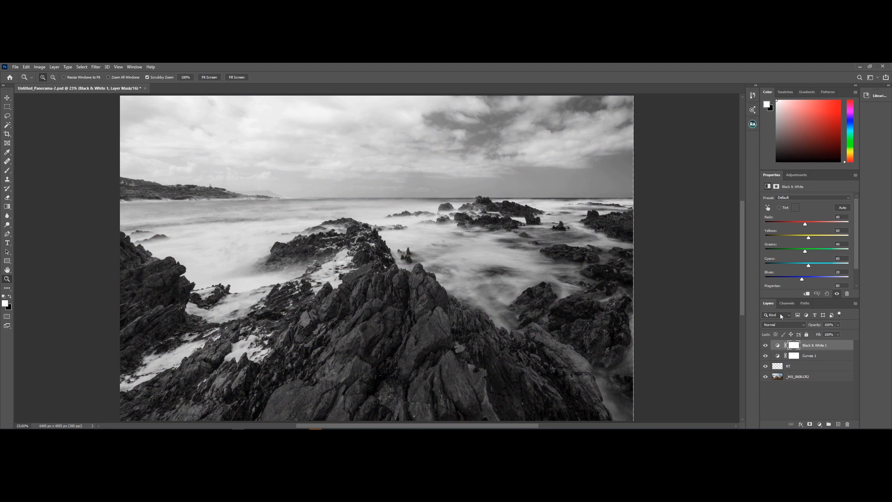
click(783, 324)
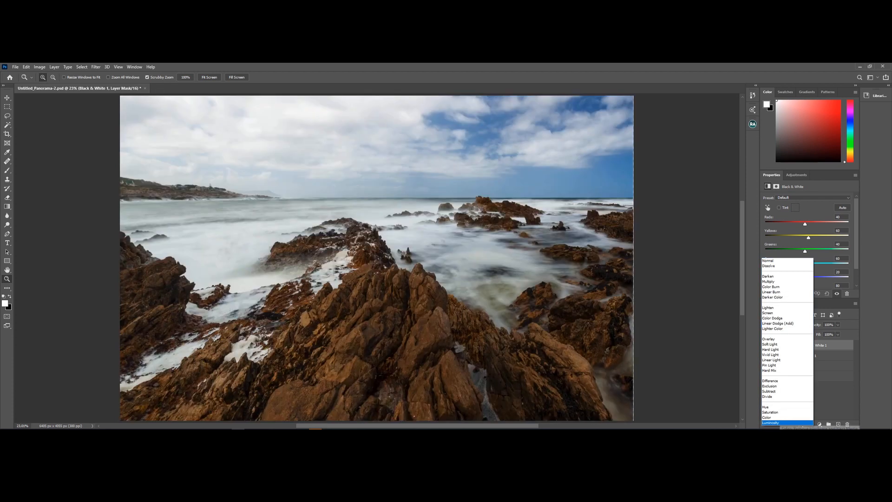
click(780, 423)
drag(806, 224, 820, 225)
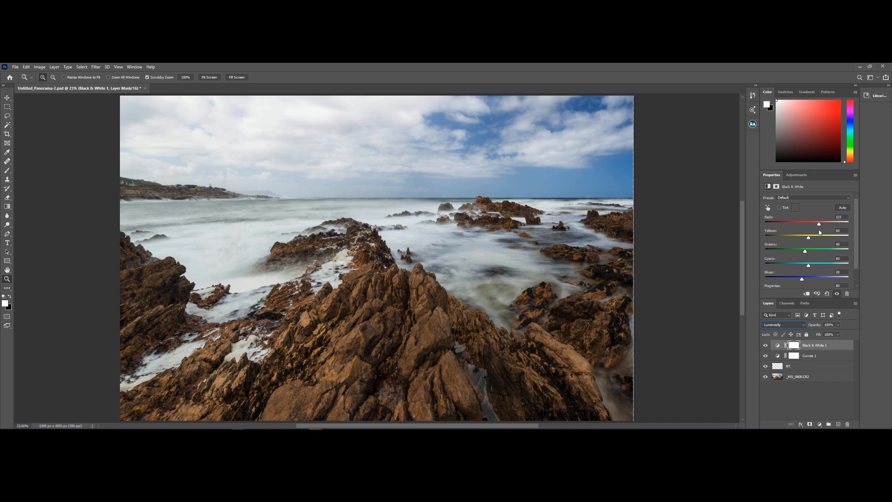
mouse_move(805, 251)
mouse_down()
mouse_move(821, 251)
mouse_move(806, 245)
mouse_move(823, 265)
mouse_move(772, 263)
mouse_move(803, 257)
mouse_move(798, 281)
mouse_move(799, 267)
mouse_up()
drag(857, 253, 807, 278)
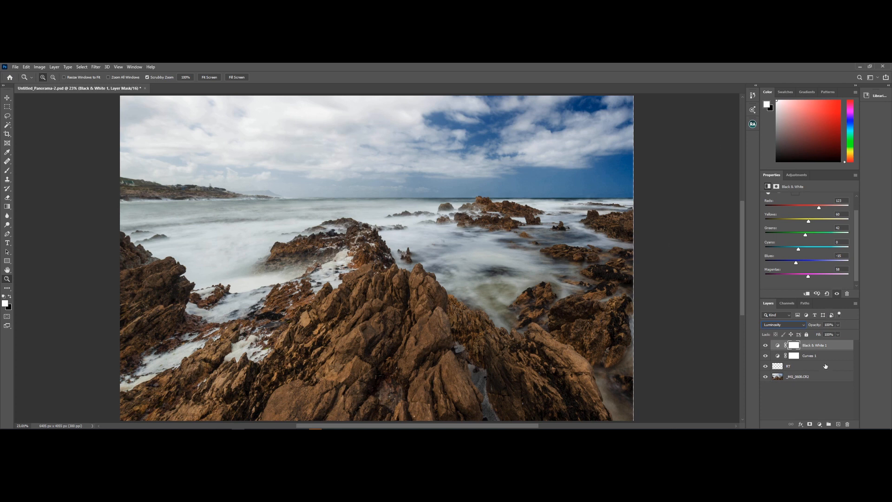
Step: Add a Hue/Saturation adjustment layer and fine-tune the Reds and Yellows of the rocks
click(820, 424)
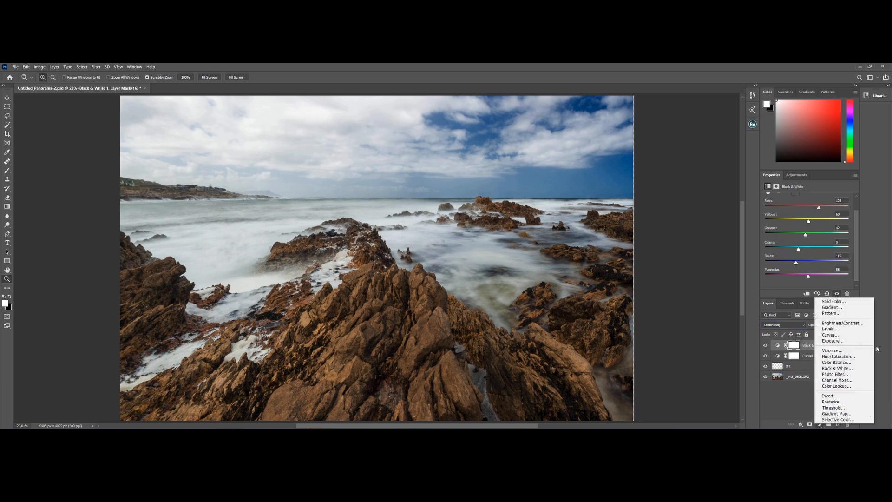
click(859, 356)
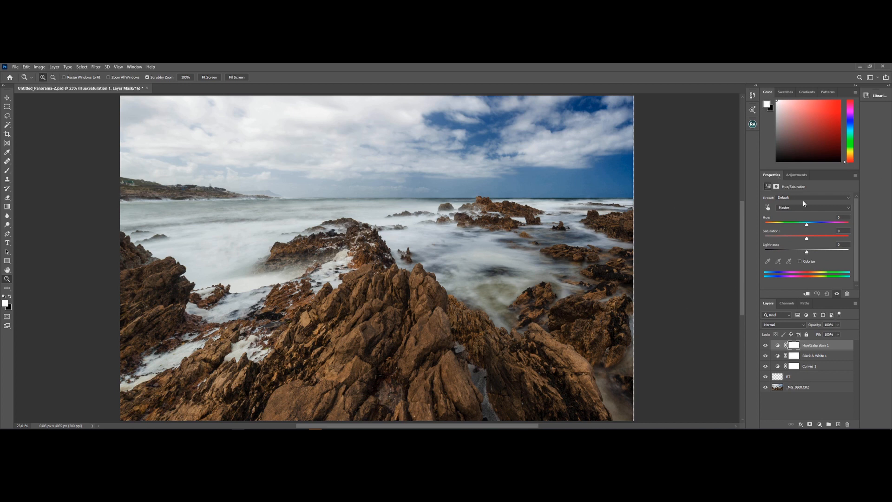
click(805, 207)
click(807, 214)
drag(808, 227, 805, 226)
drag(813, 242, 810, 240)
click(801, 204)
click(801, 229)
drag(806, 227, 811, 251)
Step: Fine-tune the Cyans in Hue/Saturation, and set the Blues to hue -7 and saturation -17
click(808, 208)
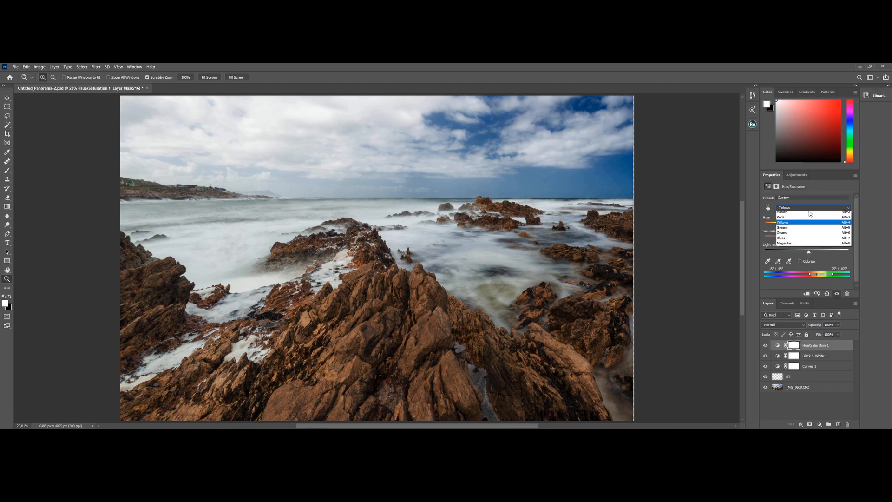
click(806, 234)
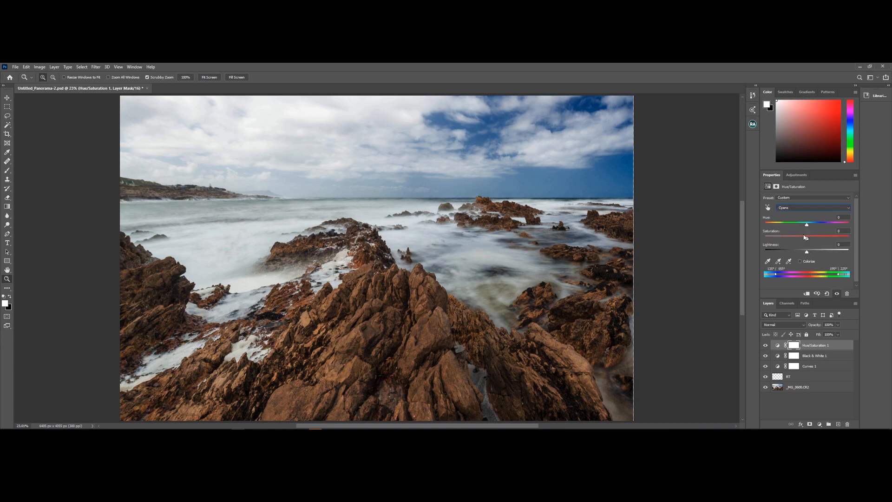
mouse_move(807, 227)
mouse_down()
mouse_move(813, 239)
mouse_move(804, 218)
mouse_up()
click(810, 208)
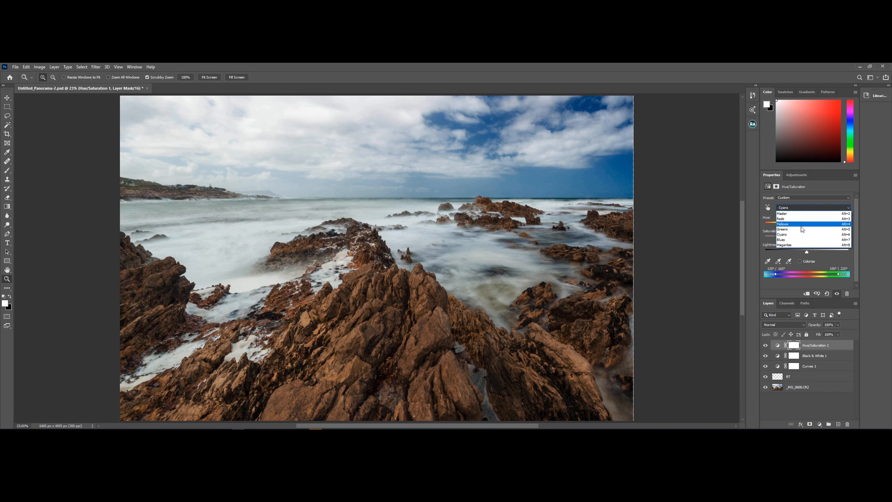
click(807, 228)
drag(807, 228, 799, 239)
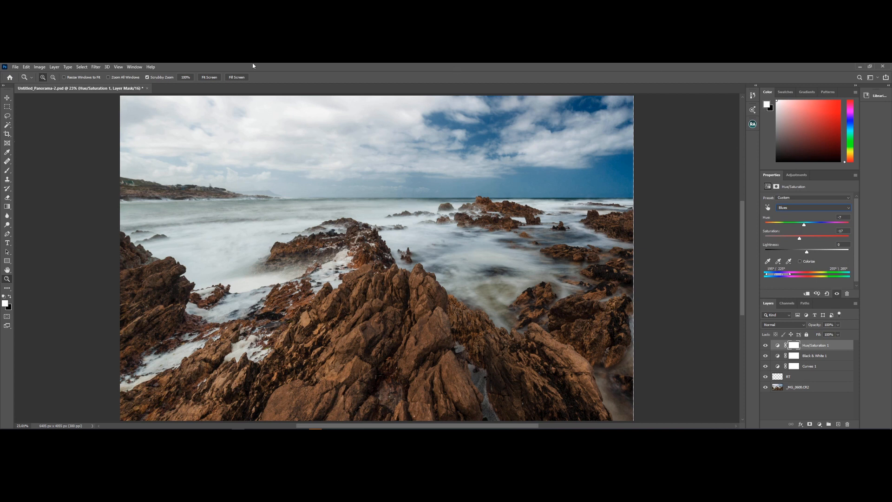
Step: Crop the panorama to a 17:6 ratio with the horizon on the upper third line
alt+click(356, 105)
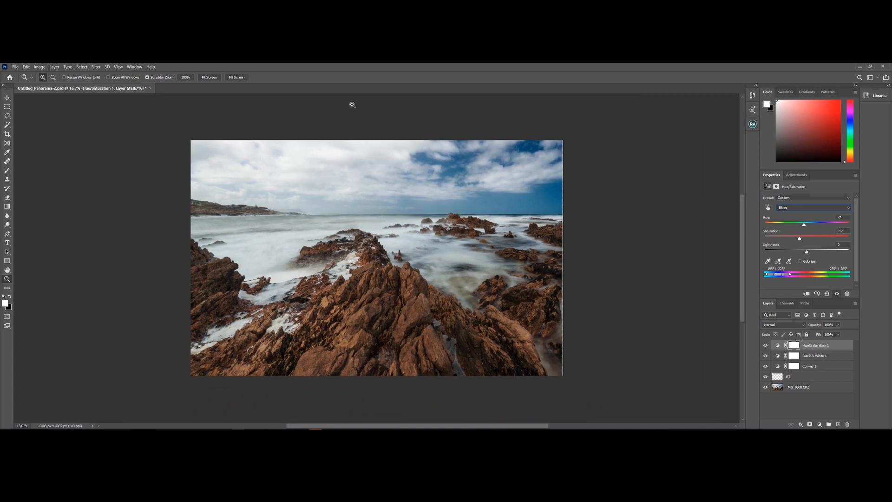
click(292, 213)
key(c)
click(295, 211)
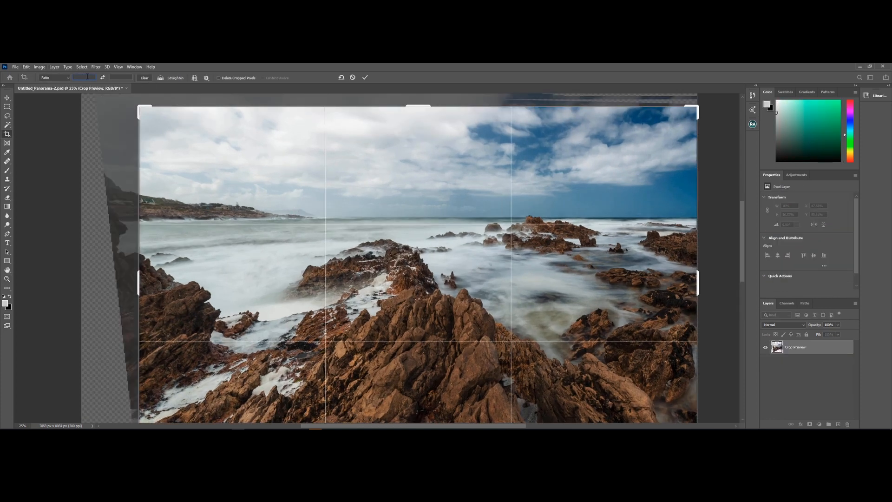
key(Tab)
text(6)
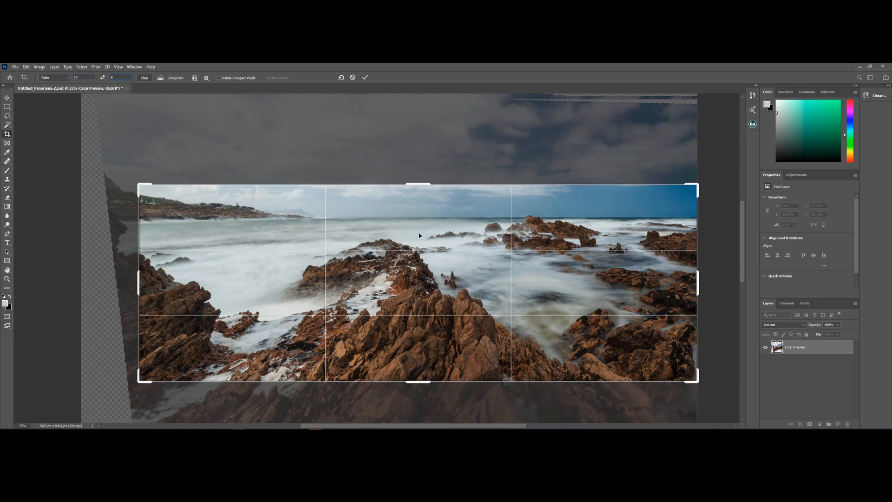
drag(428, 223, 399, 282)
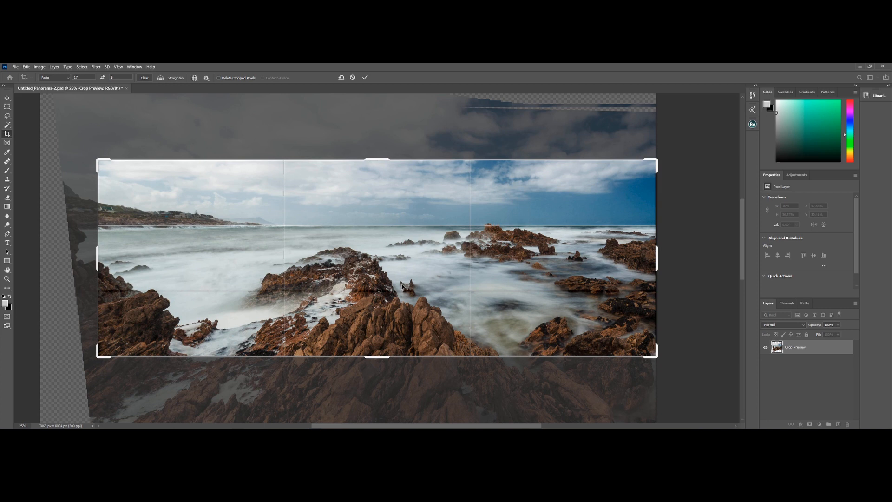
key(Return)
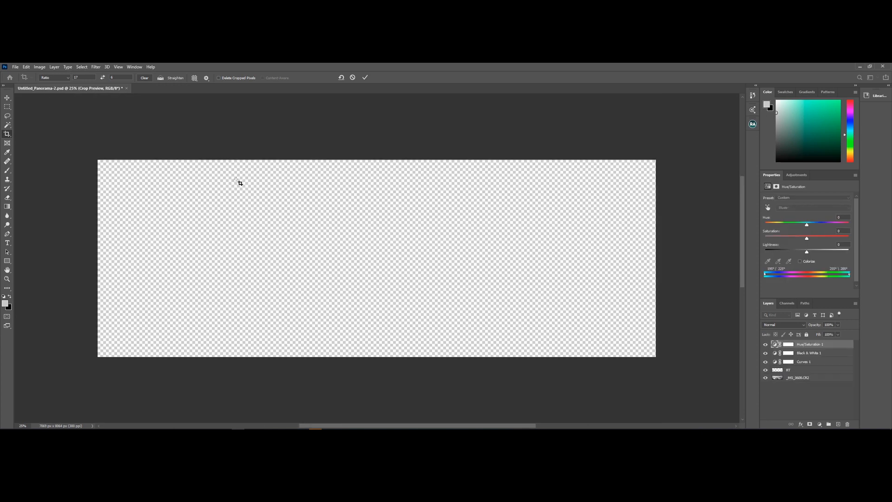
key(ctrl+0)
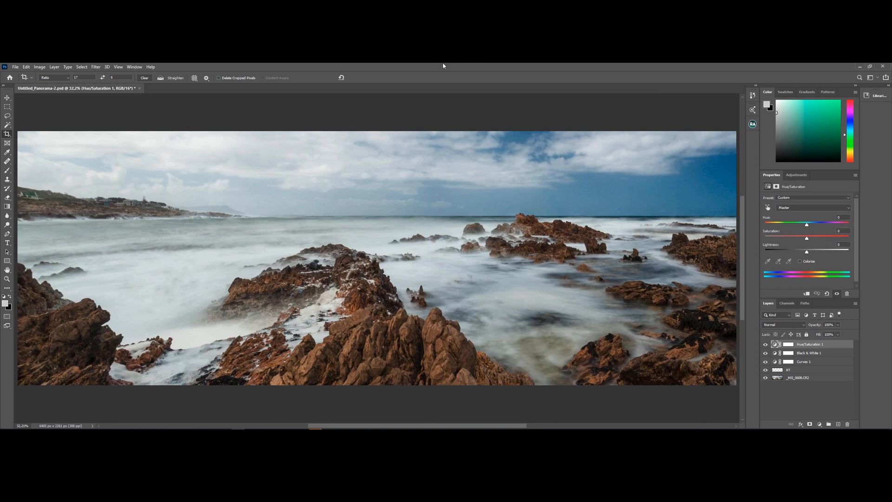
Step: Clone over the pale patch at the horizon above the distant rocks on the RT layer, and save the document
key(z)
drag(657, 244, 415, 242)
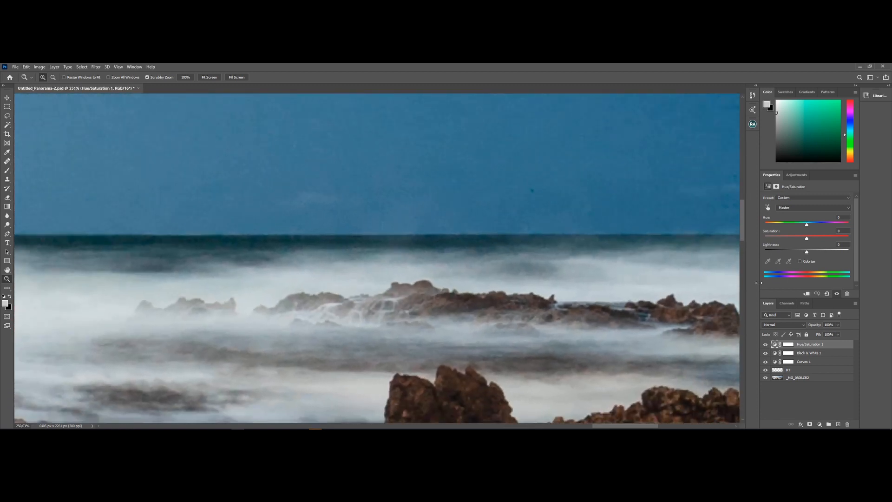
click(792, 370)
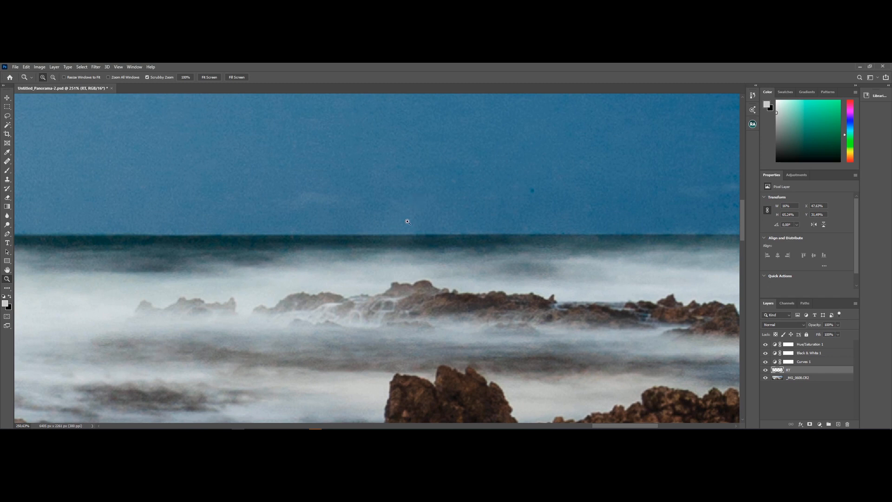
key(s)
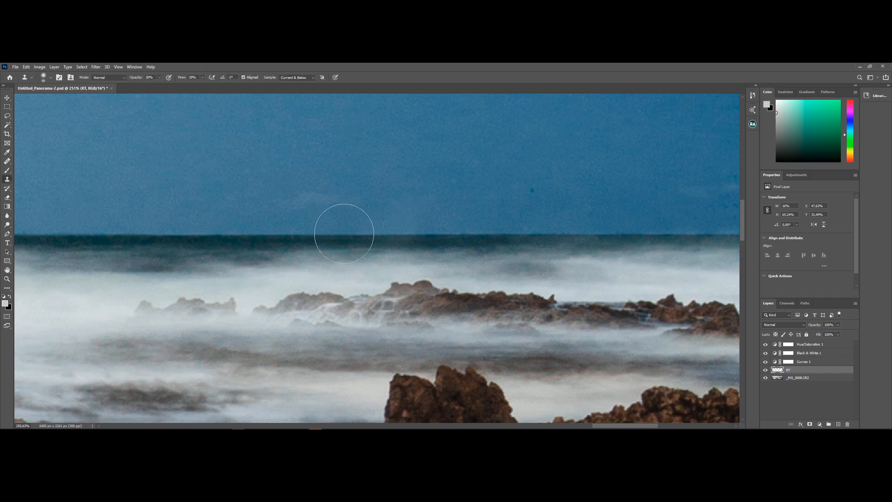
alt+click(253, 235)
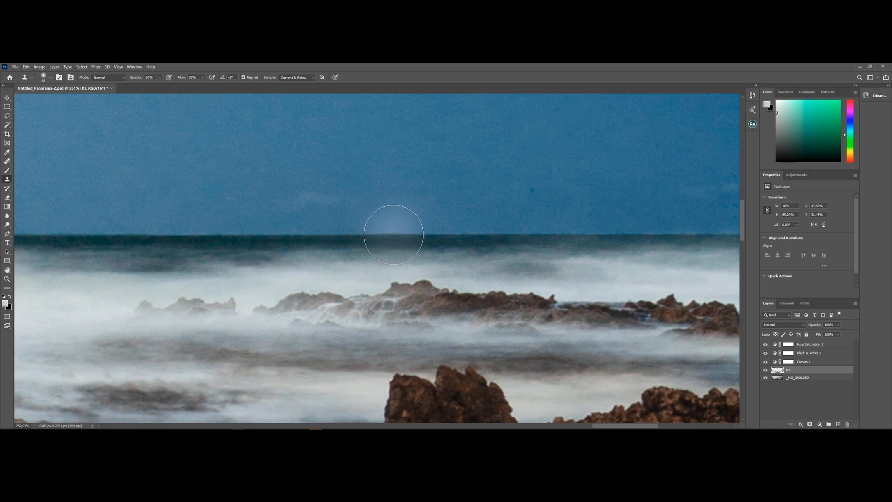
drag(393, 228, 394, 211)
key(ctrl+z)
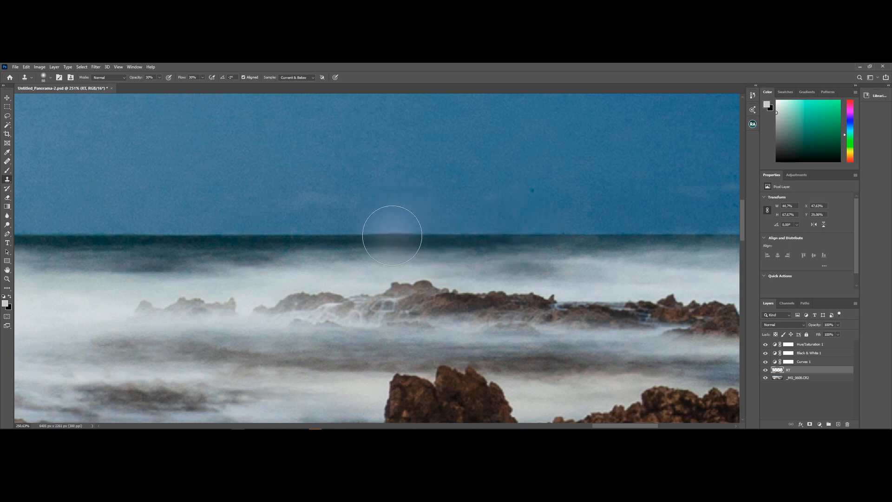
drag(388, 229, 396, 191)
key(ctrl+0)
key(ctrl+s)
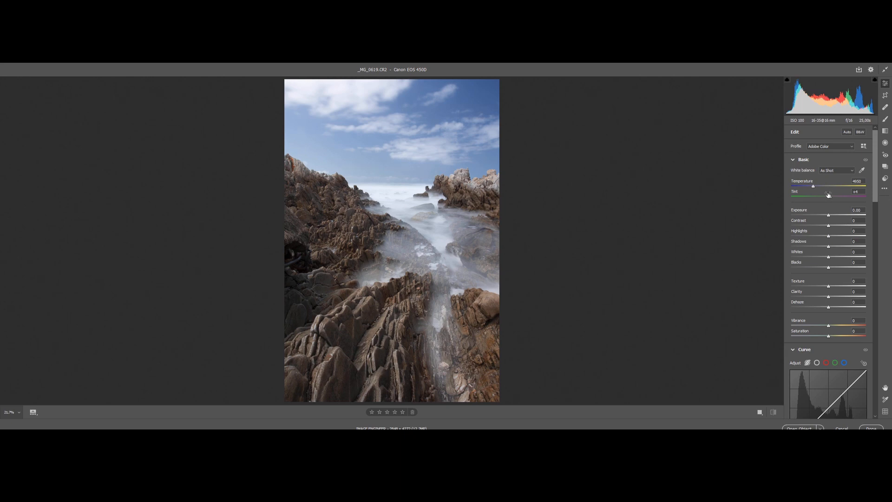
Step: Neutralise the white balance of _MG_0619.CR2 by sampling clouds and misty water, ending at temperature 5500 and tint +2
key(i)
click(369, 88)
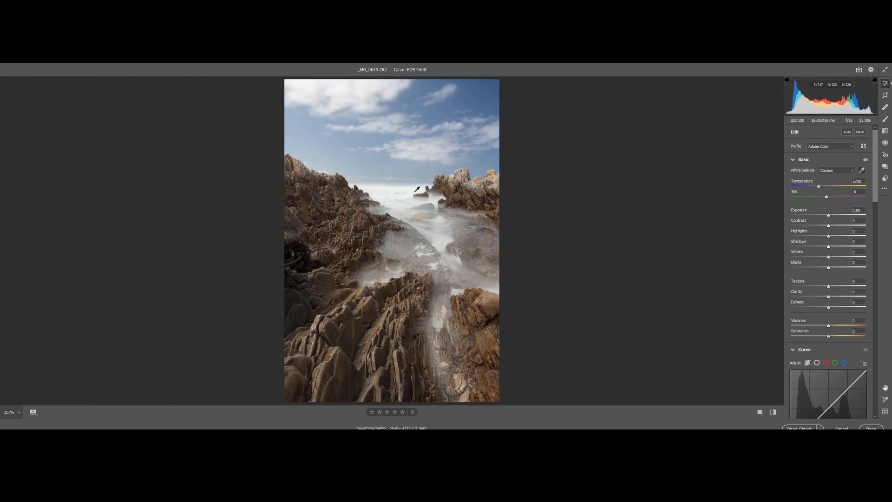
click(431, 149)
click(386, 190)
click(445, 241)
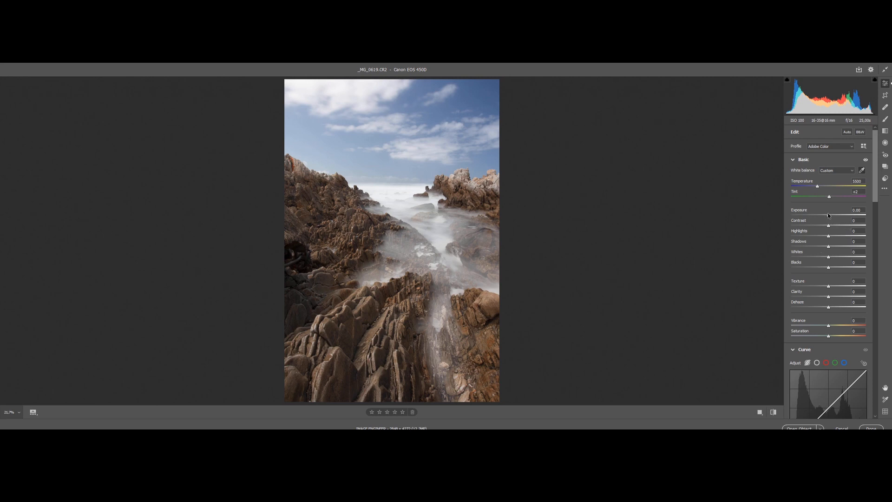
Step: Set Contrast +13, Highlights -58, Shadows +2, Texture +15, Clarity +6, Dehaze -23, Vibrance +21 and Saturation -4
drag(831, 226, 822, 236)
mouse_move(821, 236)
mouse_down()
mouse_move(832, 238)
mouse_move(806, 233)
mouse_up()
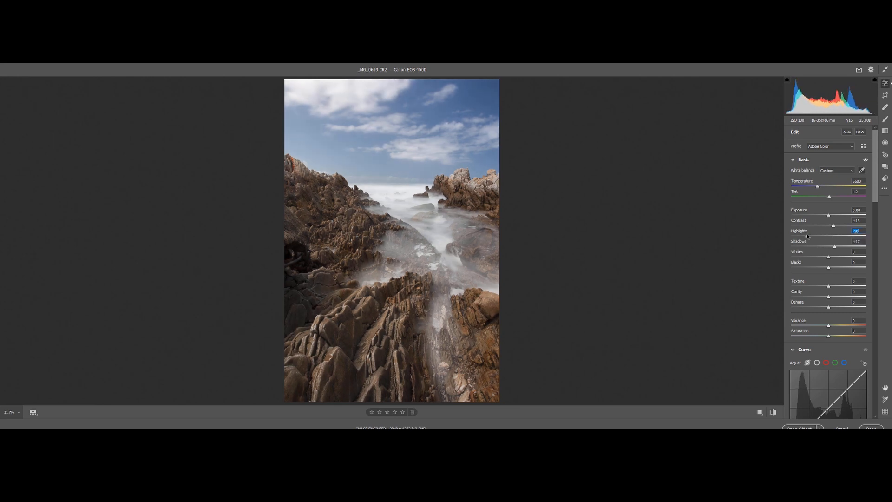
drag(836, 249, 828, 246)
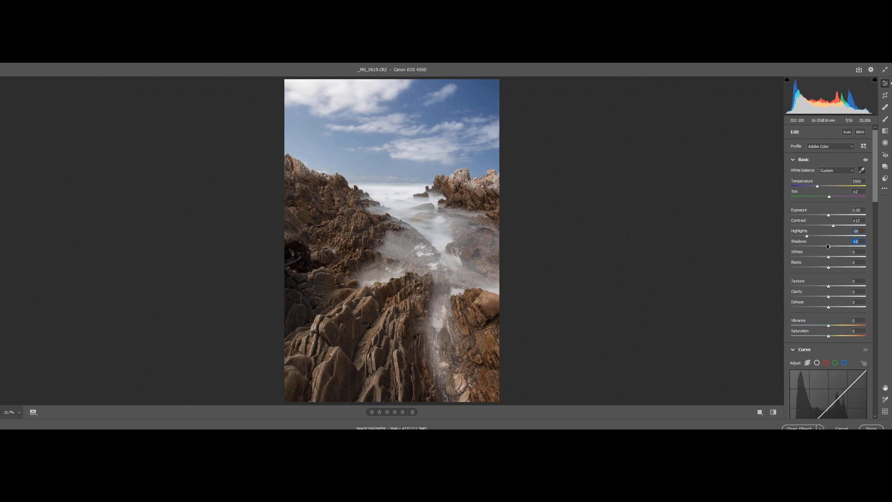
drag(833, 291, 827, 339)
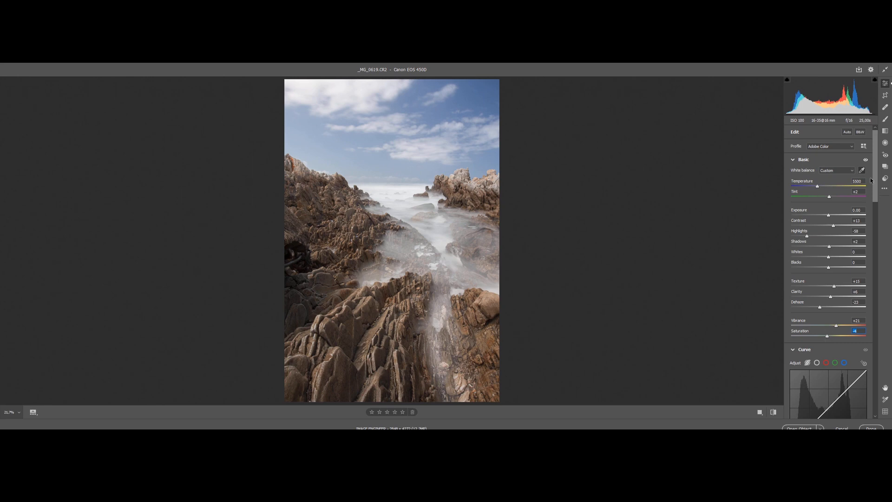
Step: Convert the photo to black and white with Contrast +36, Highlights -56 and Shadows -100, and raise the curve's Lights to +16
click(859, 132)
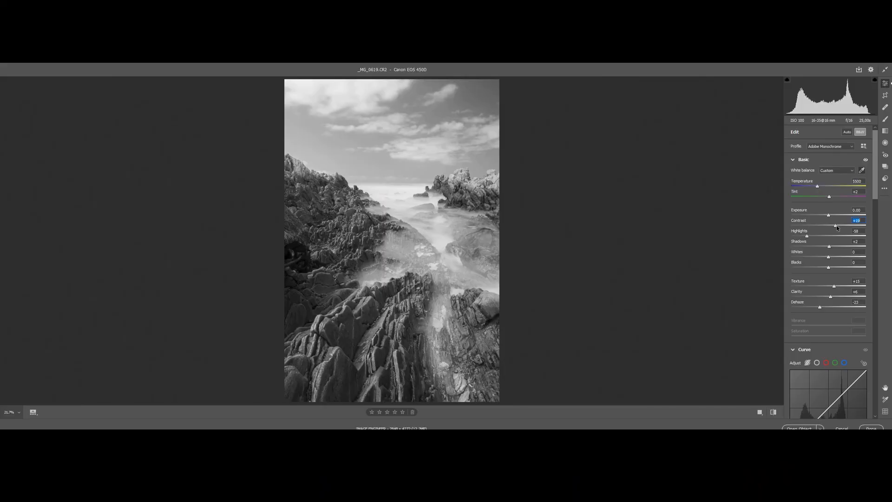
drag(838, 228, 791, 246)
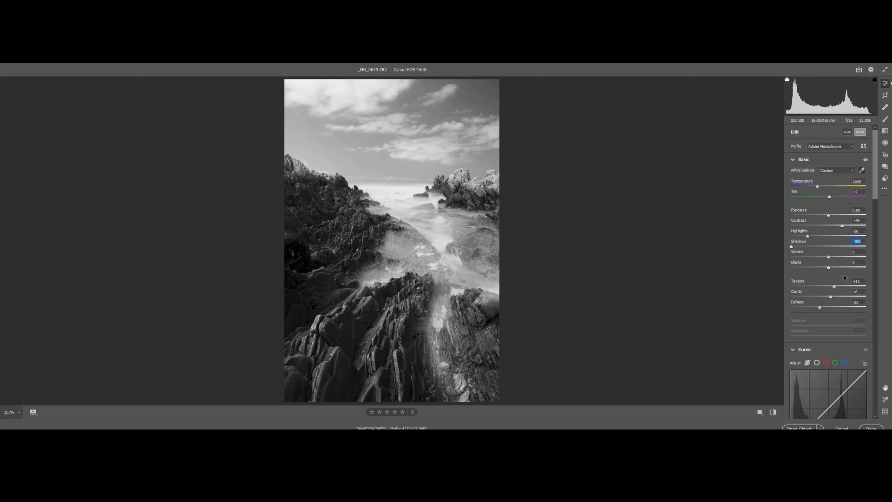
scroll(849, 245, down, 5)
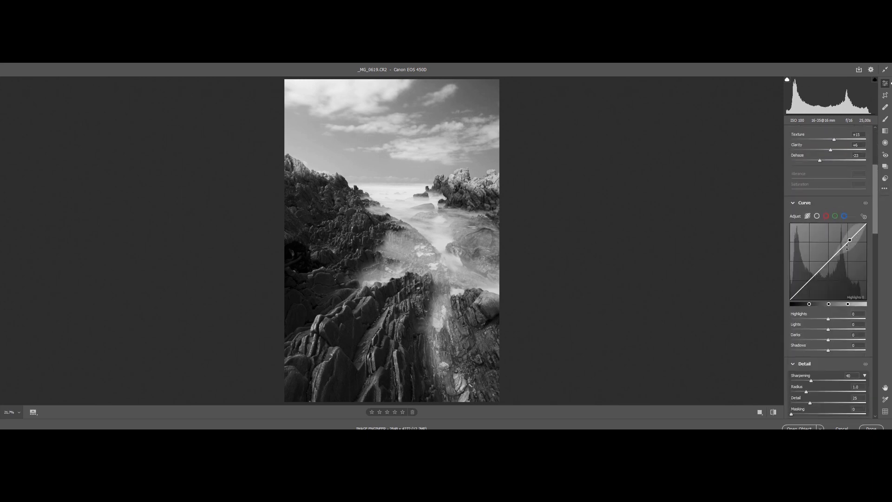
drag(846, 245, 845, 240)
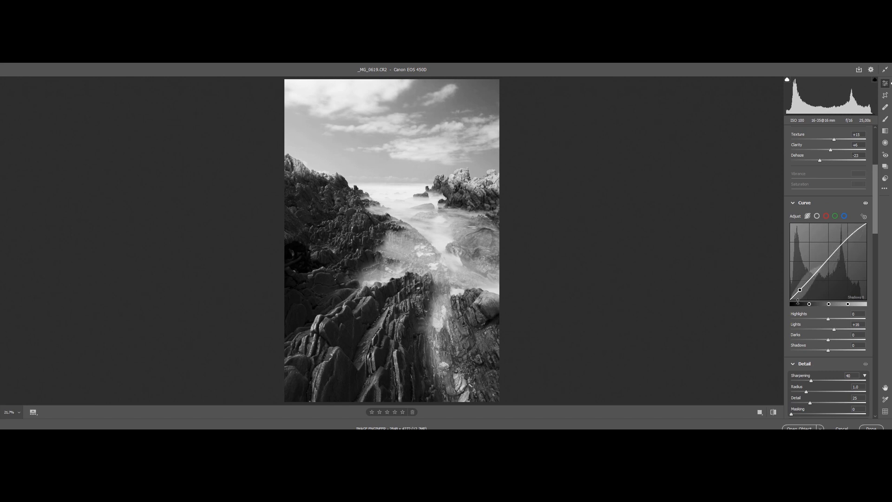
Step: Lower the curve's Shadows to -13, then increase the detail sharpening and set its Radius to 1.2
mouse_move(803, 289)
mouse_down()
mouse_move(805, 299)
mouse_move(805, 286)
mouse_up()
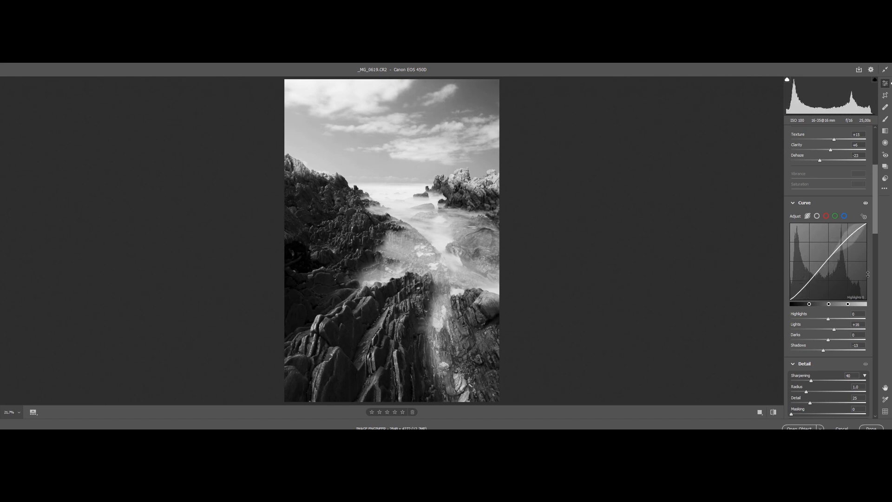
drag(877, 222, 890, 268)
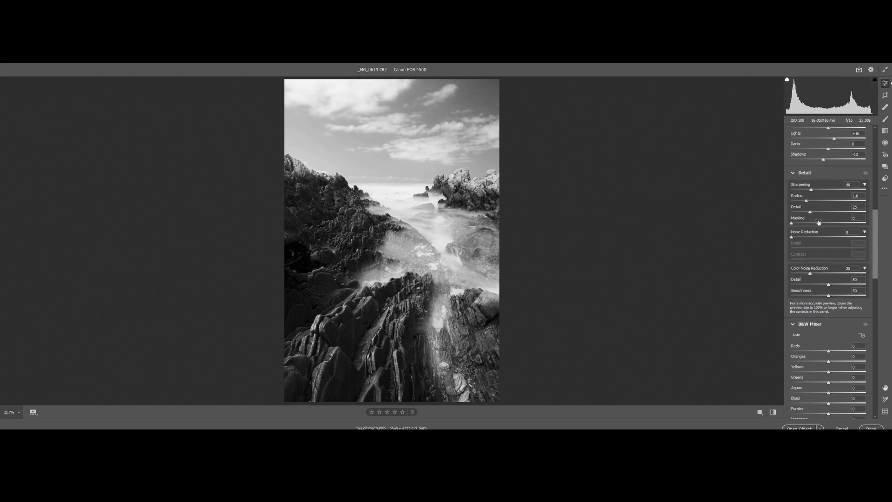
drag(817, 191, 822, 191)
drag(874, 225, 874, 228)
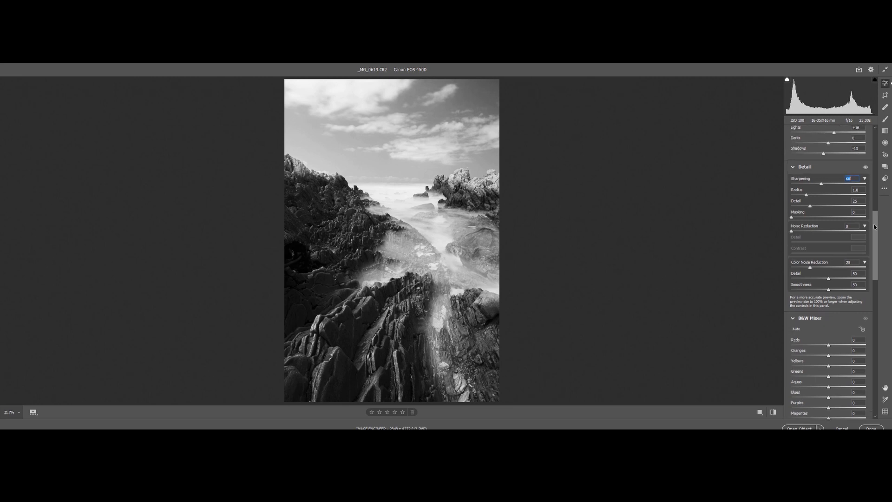
drag(806, 194, 814, 197)
drag(873, 235, 882, 263)
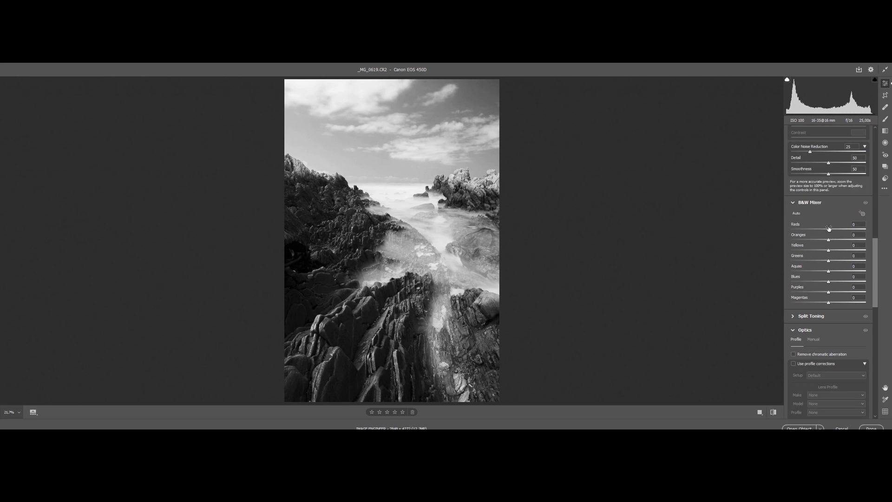
Step: Darken the sky with the B&W Mixer: Oranges -40, Yellows +21, Blues -62, Purples -76 and Magentas -23
drag(828, 230, 813, 219)
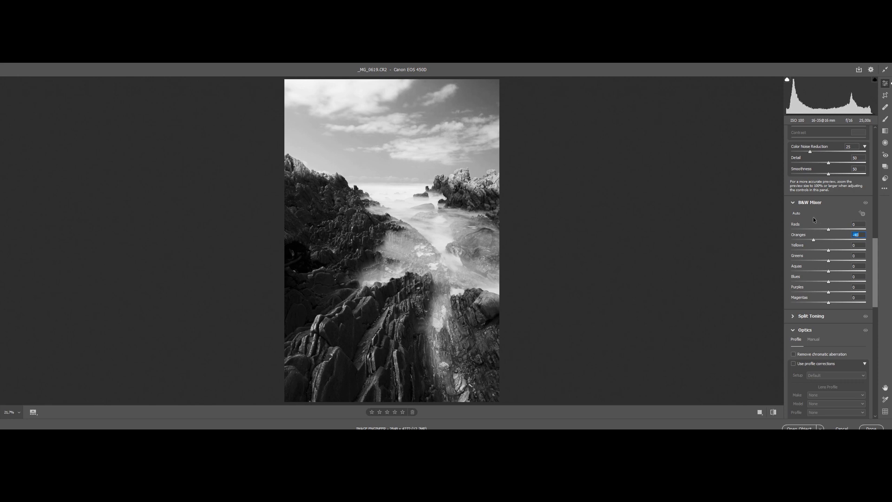
mouse_move(829, 253)
mouse_down()
mouse_move(849, 252)
mouse_move(777, 252)
mouse_move(837, 246)
mouse_up()
drag(830, 263, 796, 302)
double_click(831, 262)
double_click(818, 274)
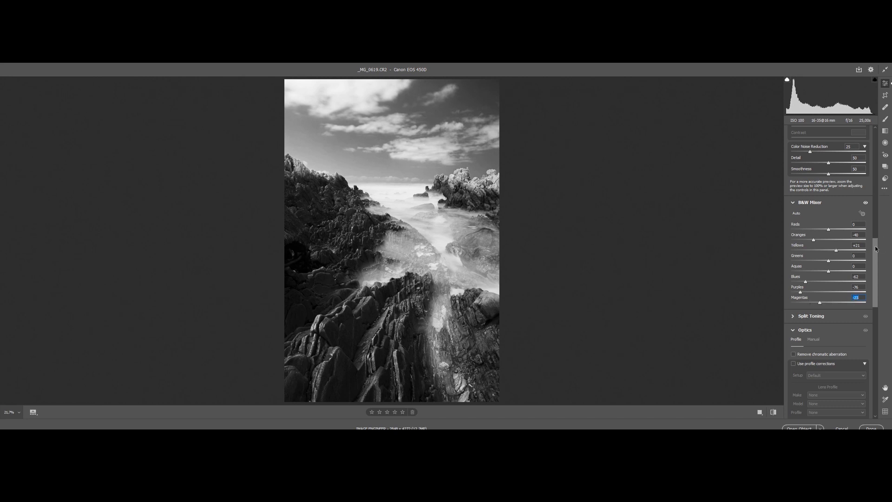
Step: Lower the photo's overall Exposure to -0.70, keeping the Temperature at 5500
scroll(835, 190, up, 10)
drag(830, 209, 825, 206)
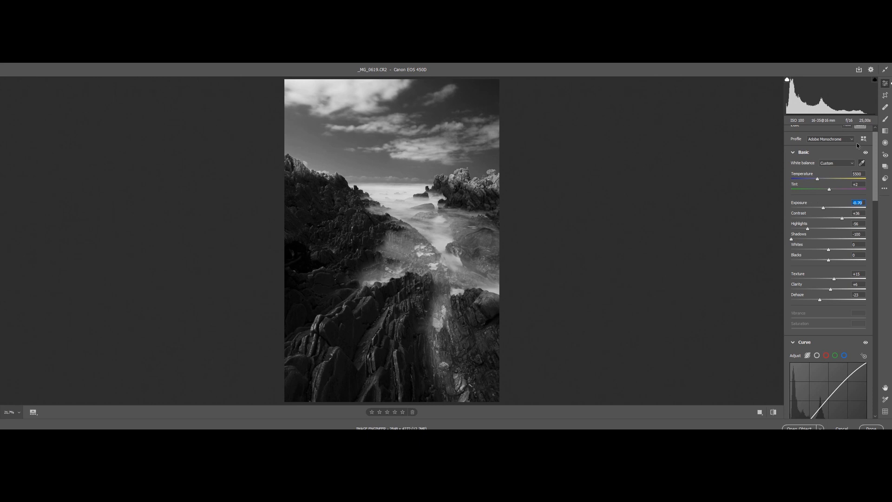
scroll(878, 160, down, 5)
scroll(880, 149, up, 5)
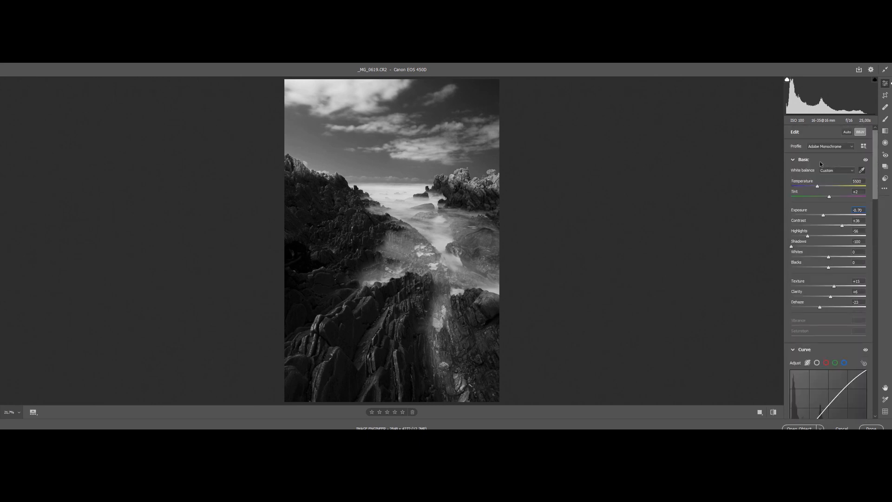
mouse_move(817, 187)
mouse_down()
mouse_move(804, 186)
mouse_move(829, 186)
mouse_move(817, 184)
mouse_up()
Step: Check the ridge against the sky at high magnification and moderate the B&W Mixer to Oranges +12, Yellows +12, Blues -14 and Purples -36
key(z)
drag(316, 157, 453, 144)
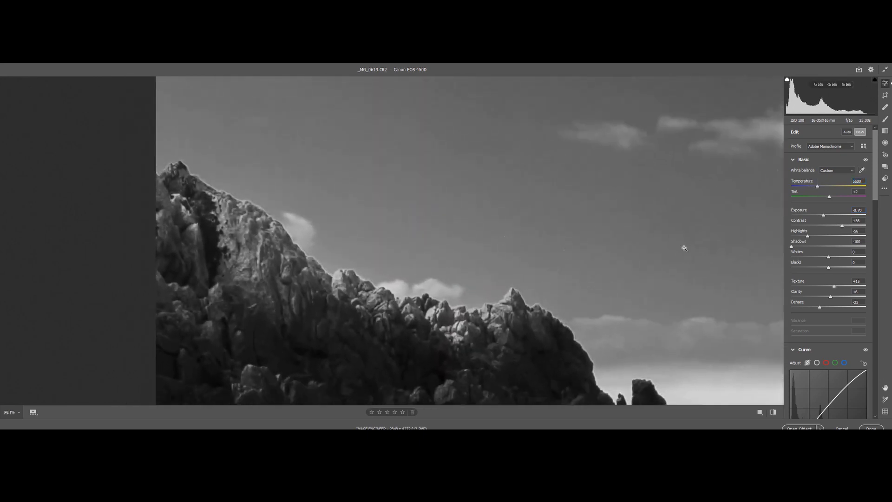
click(550, 308)
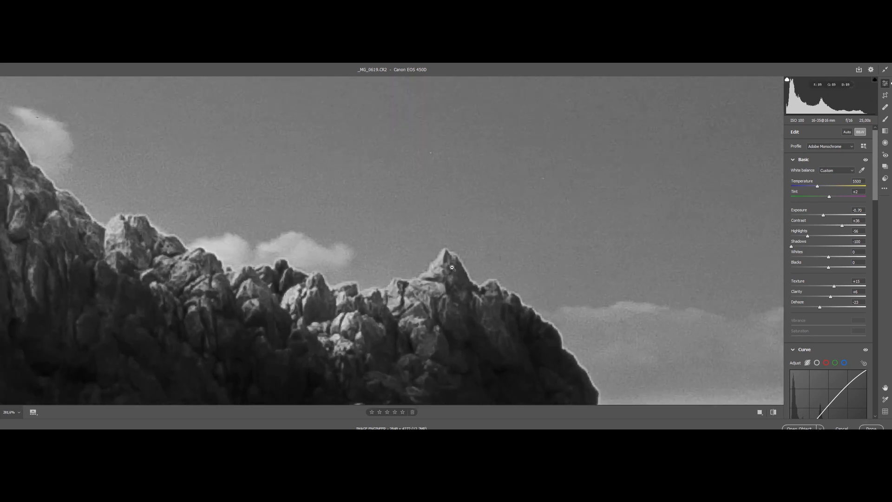
drag(408, 284, 404, 282)
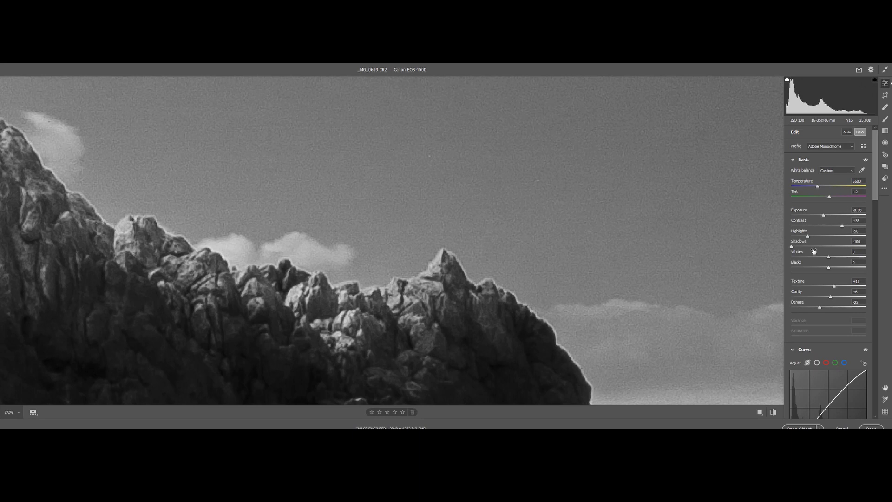
scroll(830, 302, down, 10)
mouse_move(822, 348)
mouse_down()
mouse_move(797, 352)
mouse_move(824, 358)
mouse_up()
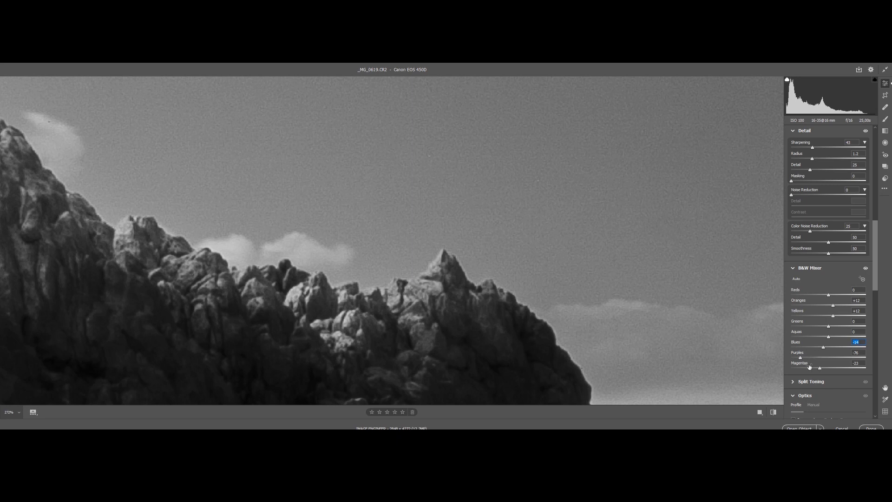
drag(804, 359, 815, 359)
key(ctrl+0)
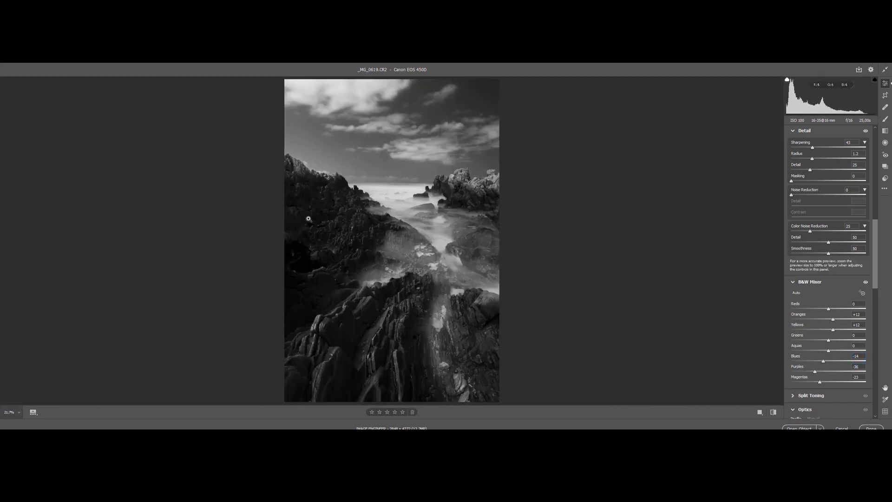
Step: Add a graduated filter from the image's upper edge to just below the horizon, with Exposure -0.75, Contrast +44 and Highlights +36
click(885, 131)
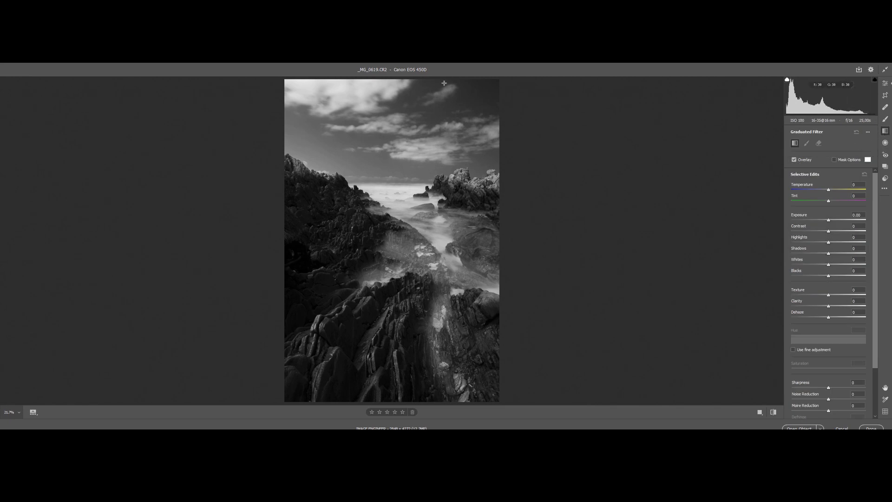
drag(430, 78, 430, 191)
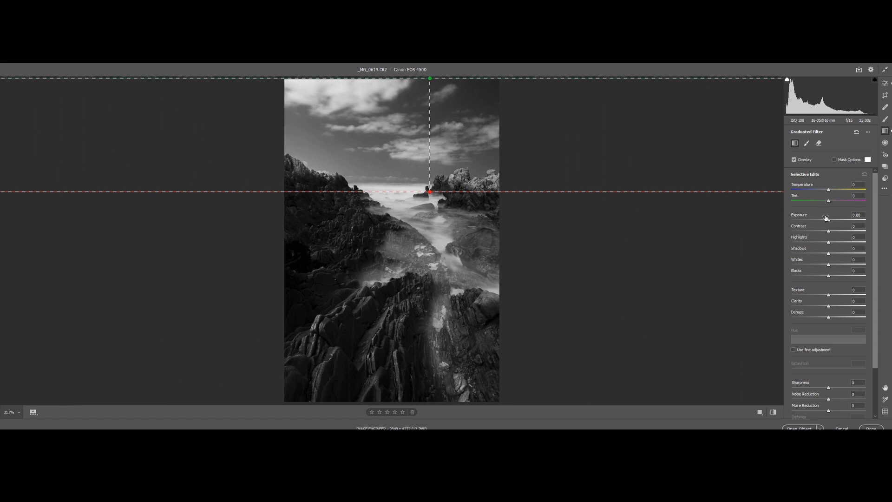
drag(828, 223, 843, 244)
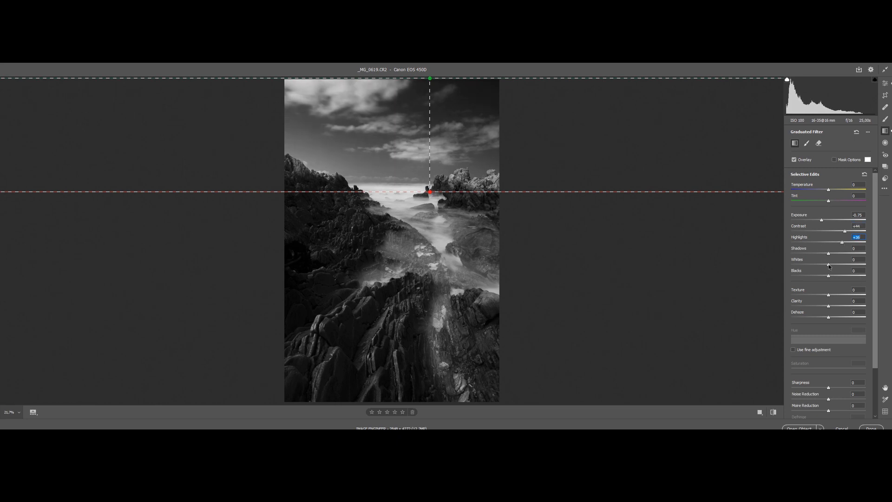
mouse_move(430, 192)
mouse_down()
mouse_move(430, 207)
mouse_move(433, 199)
mouse_up()
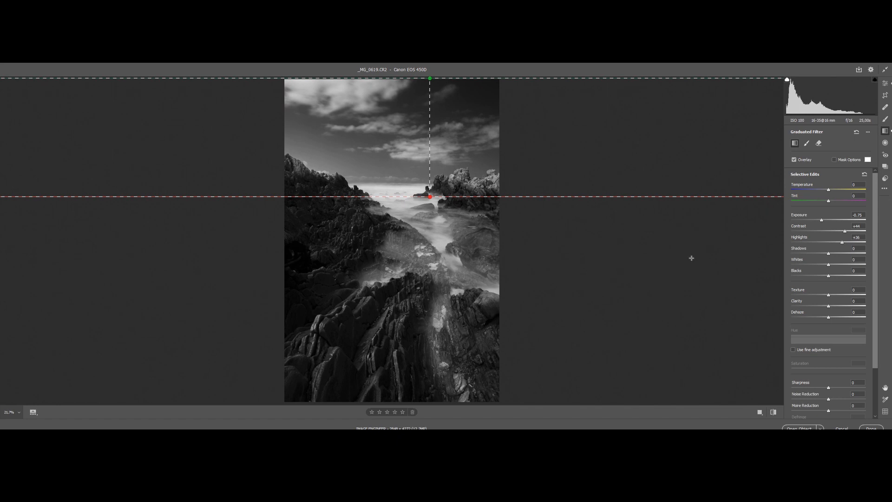
Step: Add a tilted radial filter over the lower-left foreground rocks, affecting only its inside, with Exposure raised to +1.10
click(885, 142)
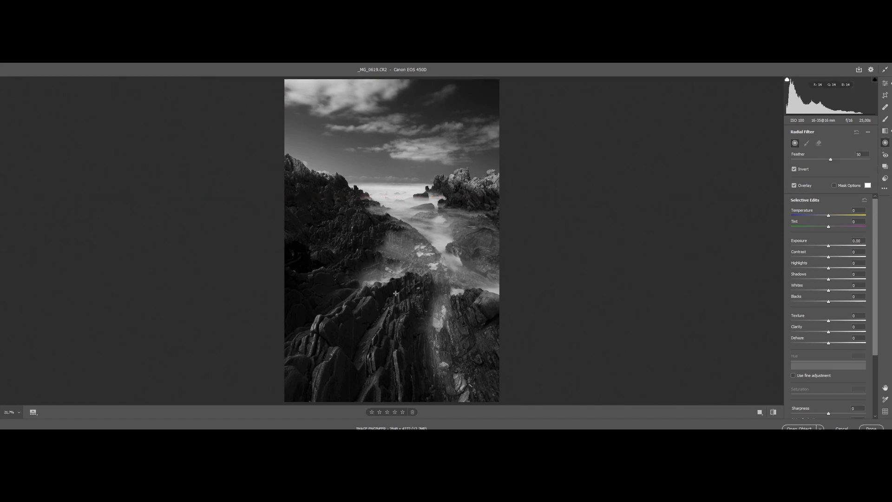
mouse_move(394, 276)
mouse_down()
mouse_move(302, 367)
mouse_move(358, 358)
mouse_move(313, 320)
mouse_up()
mouse_move(342, 353)
mouse_down()
mouse_move(355, 339)
mouse_move(327, 347)
mouse_up()
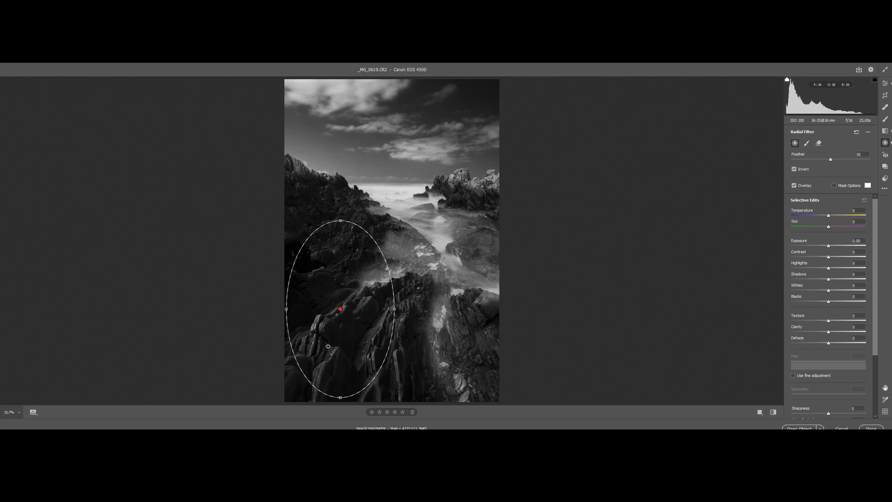
drag(384, 242, 412, 223)
drag(344, 327, 362, 322)
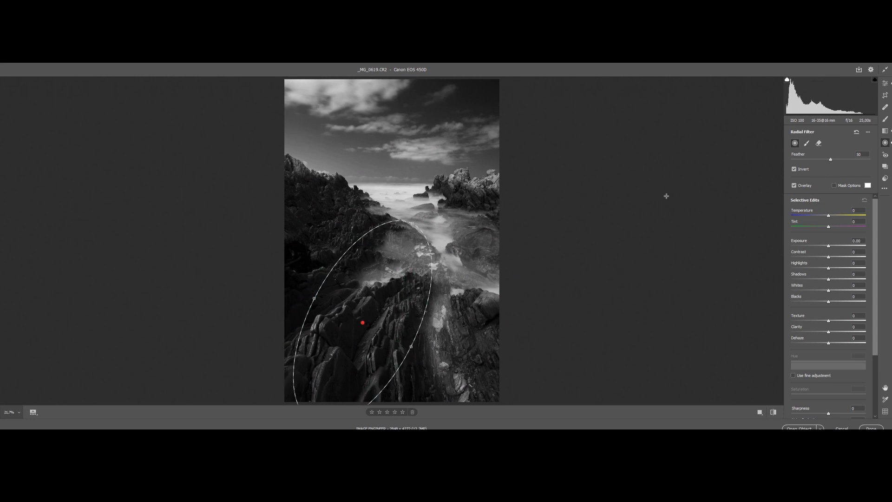
drag(829, 246, 834, 246)
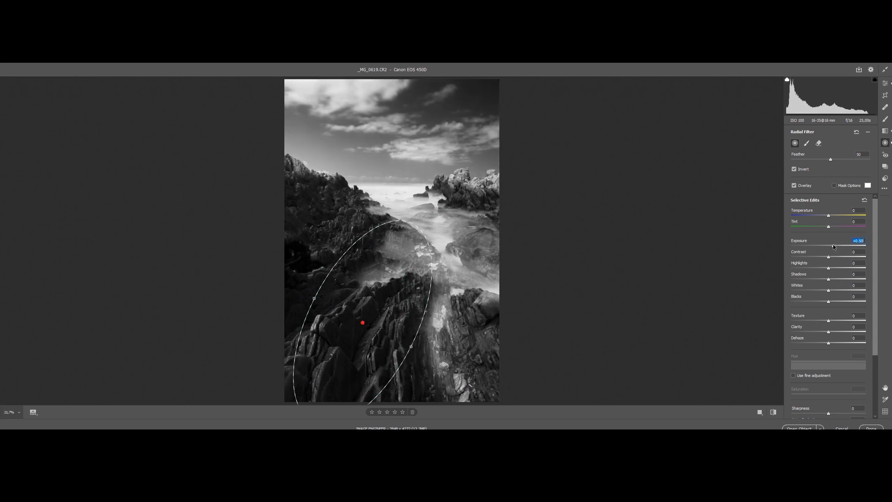
click(794, 169)
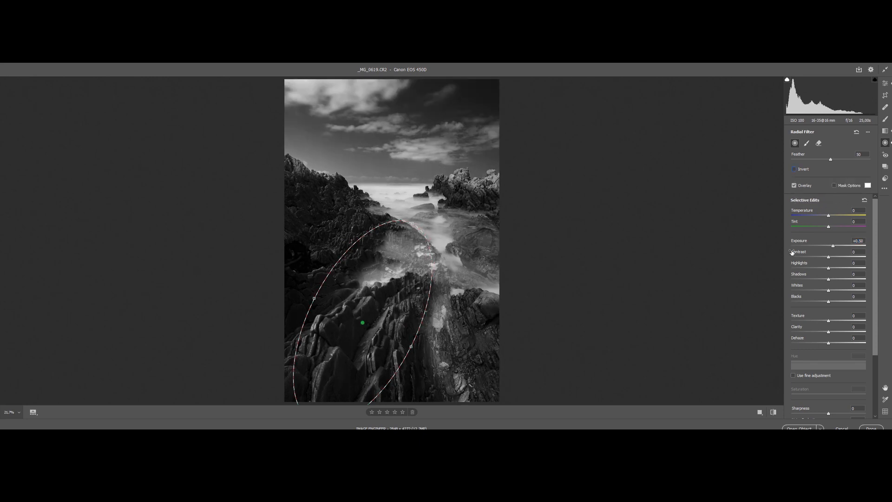
click(838, 246)
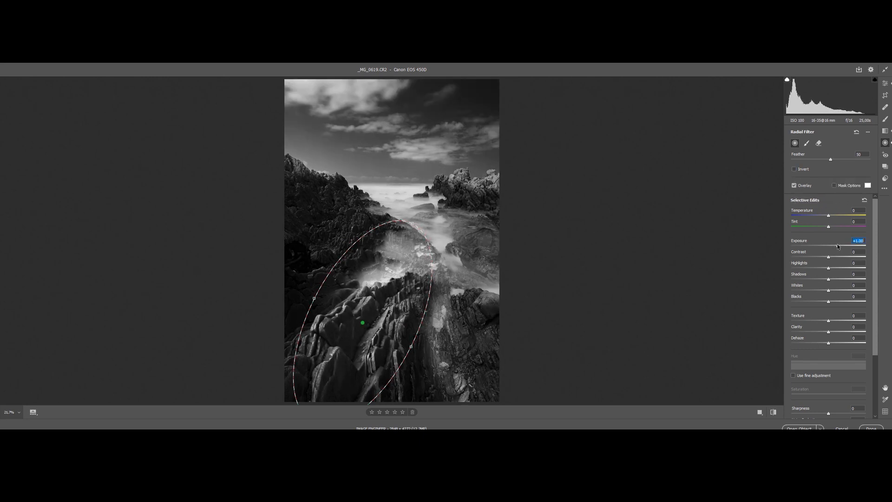
Step: Reposition, rotate and enlarge the foreground radial filter so it follows the rock ridges up to the misty water
drag(362, 322, 359, 326)
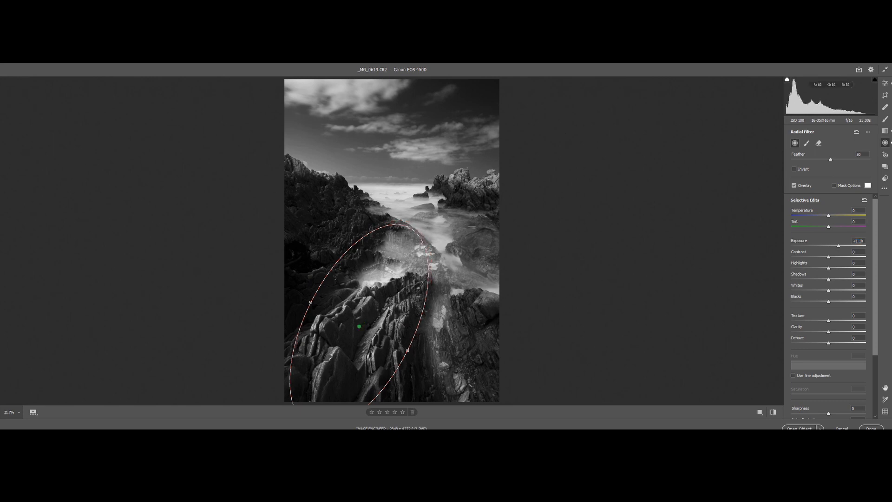
drag(434, 288, 418, 222)
drag(399, 287, 433, 304)
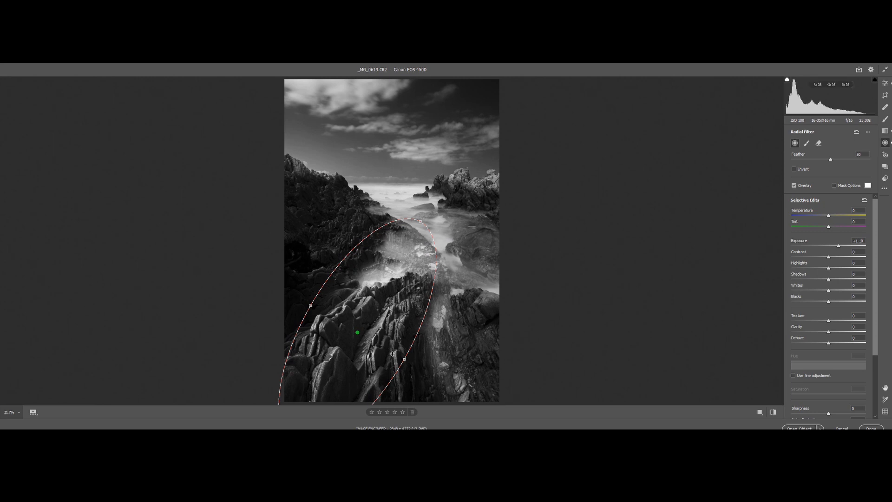
drag(422, 335, 422, 336)
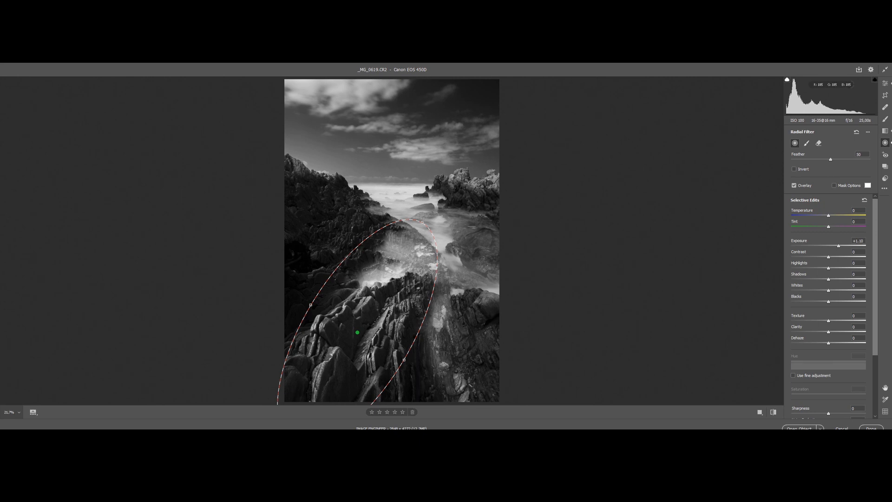
drag(424, 223, 424, 222)
drag(441, 295, 440, 293)
Step: Set the foreground radial filter's Clarity to +8 and Dehaze to -10
scroll(877, 256, down, 3)
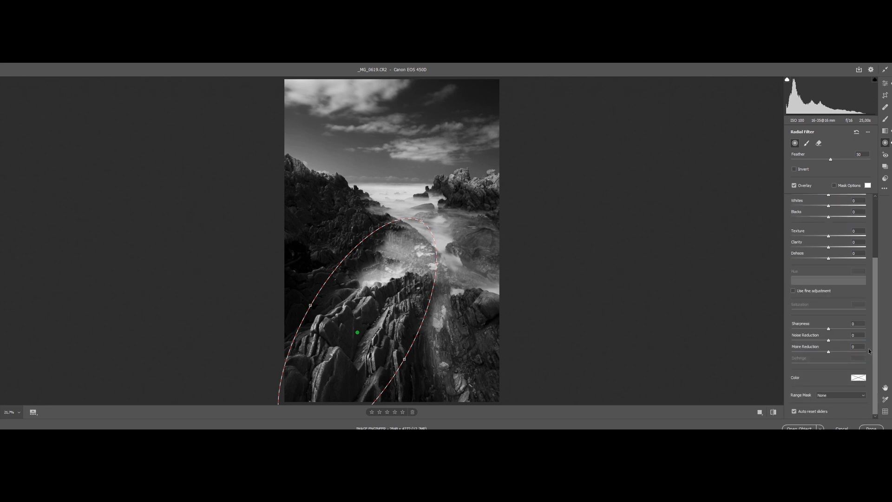
drag(831, 249, 825, 260)
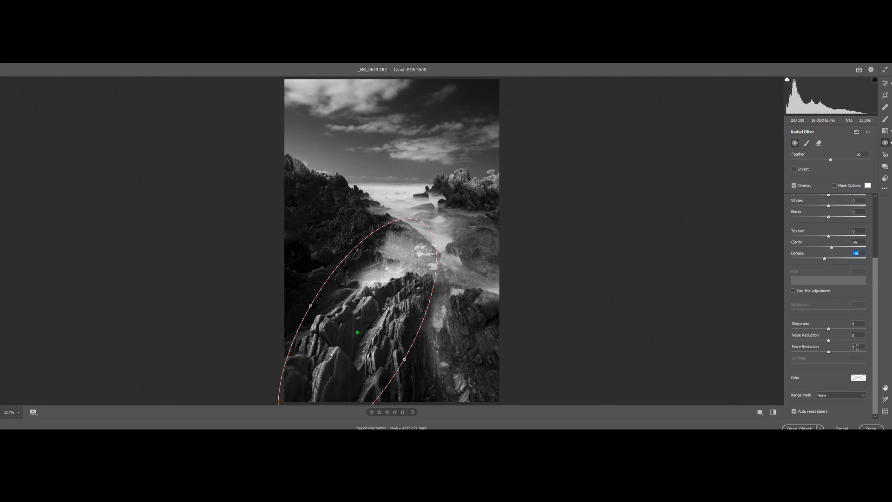
drag(875, 297, 875, 232)
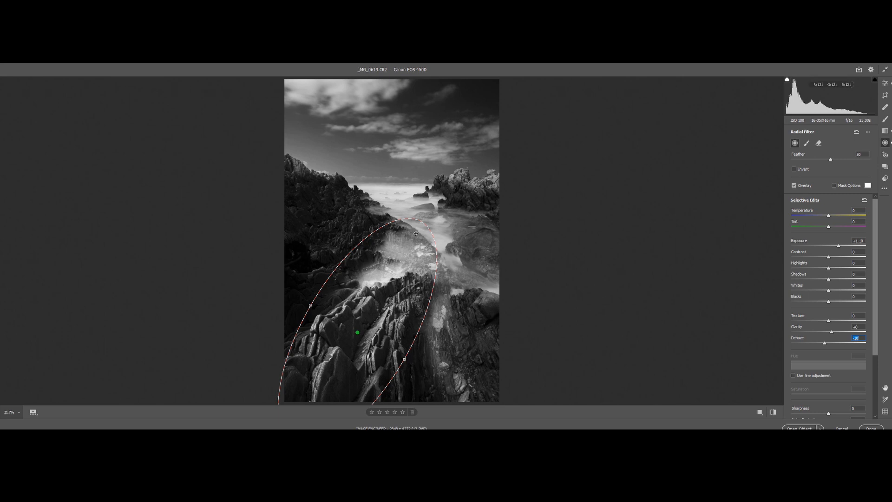
Step: Add a small tilted radial filter over the dark cliff left of the water, with Exposure +0.20 and Contrast +14
mouse_move(349, 201)
mouse_down()
mouse_move(327, 253)
mouse_move(363, 233)
mouse_up()
drag(354, 198, 356, 193)
drag(838, 245, 830, 247)
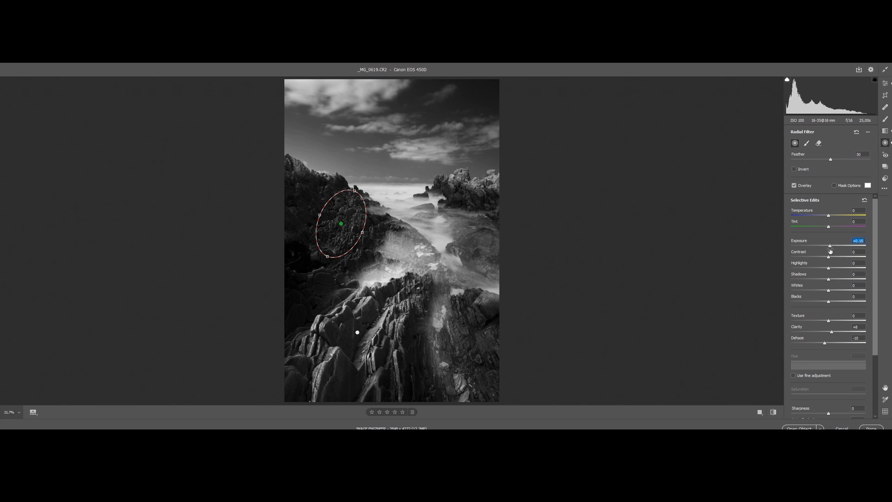
mouse_move(828, 257)
mouse_down()
mouse_move(839, 257)
mouse_move(833, 248)
mouse_up()
drag(878, 238, 878, 256)
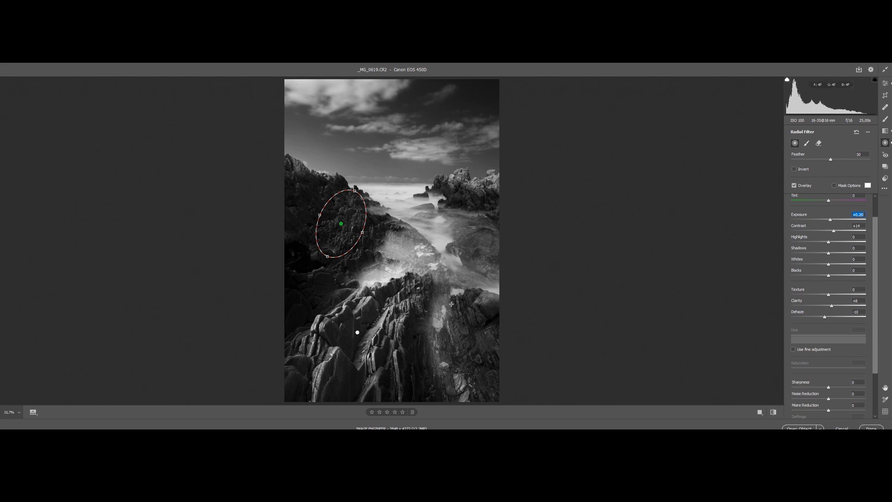
Step: Add a narrow vertical radial filter along the pale foreground gully, fine-tune its Exposure, and open the photo in Photoshop as a smart object
drag(430, 318, 438, 366)
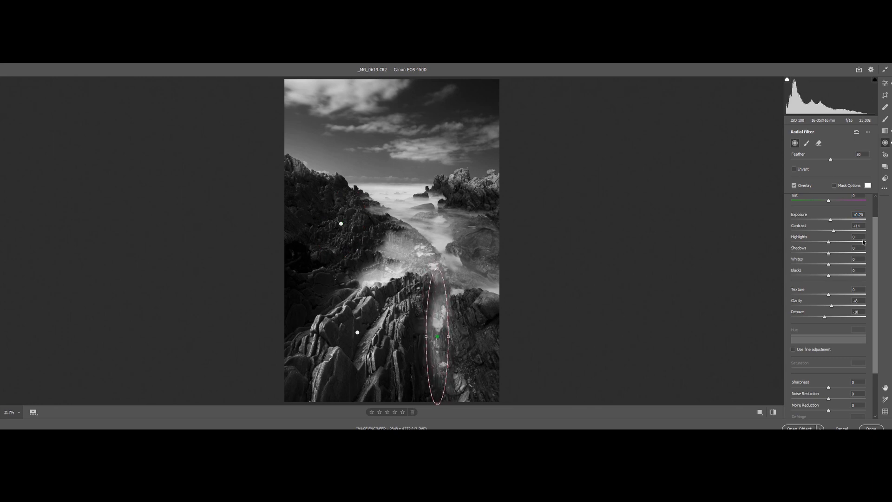
scroll(836, 235, up, 1)
click(833, 246)
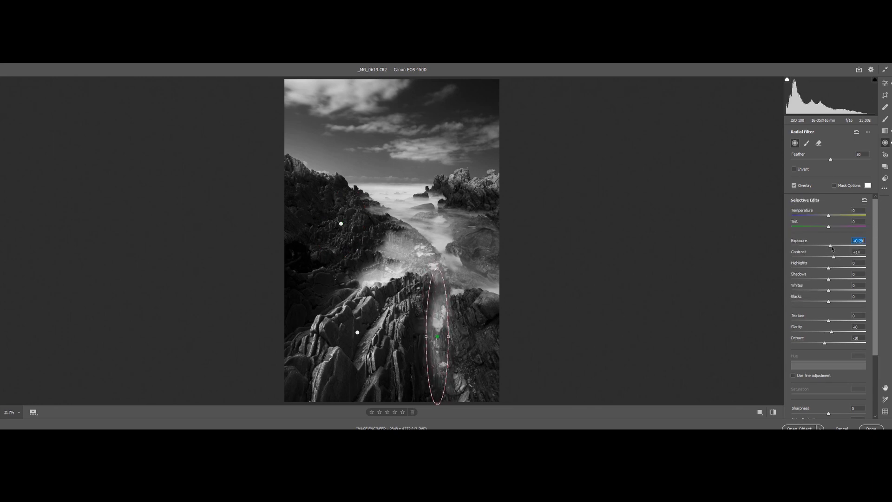
drag(441, 344, 445, 346)
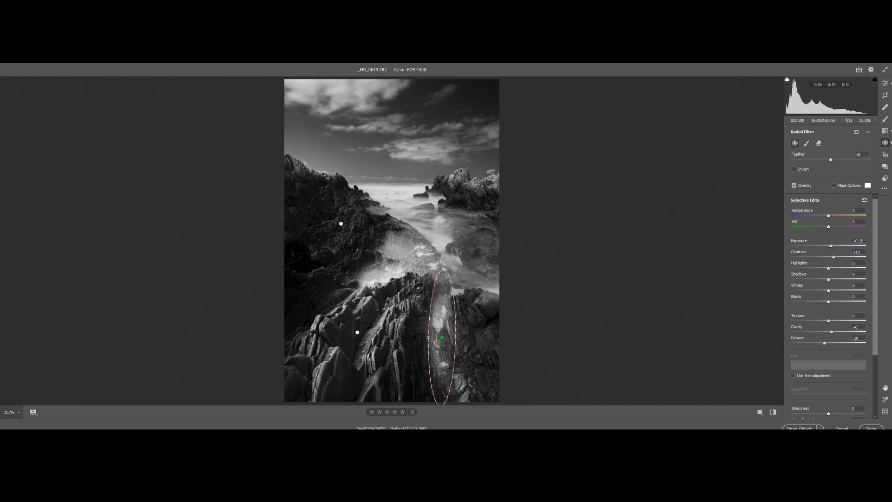
click(830, 246)
click(830, 247)
key(q)
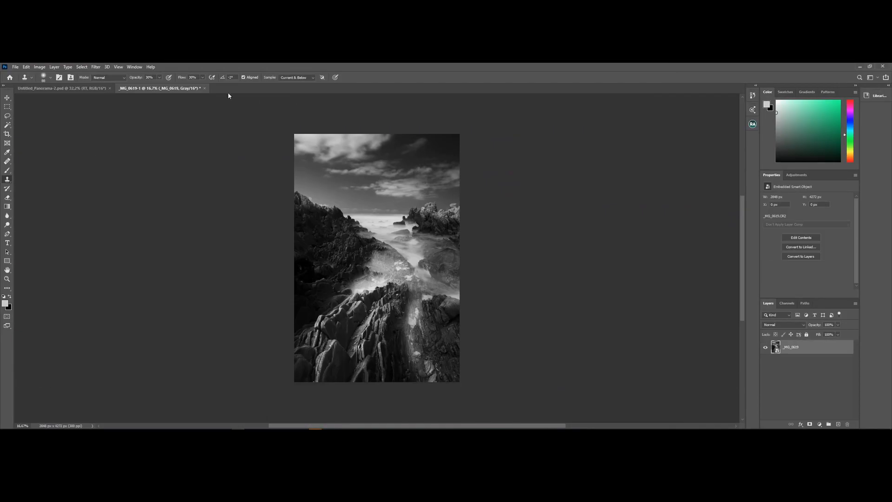
Step: Close the panorama document, and apply a 10-pixel High Pass filter to a duplicate of the _MG_0619 layer
click(110, 88)
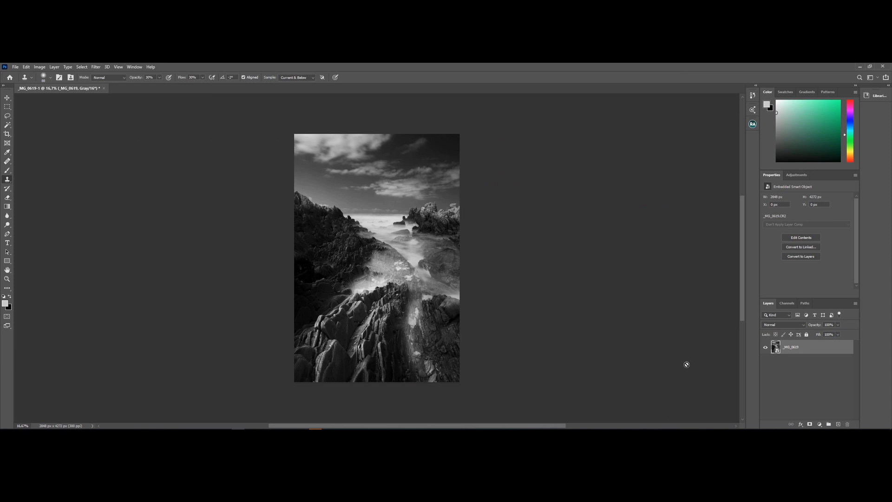
key(ctrl+j)
click(95, 67)
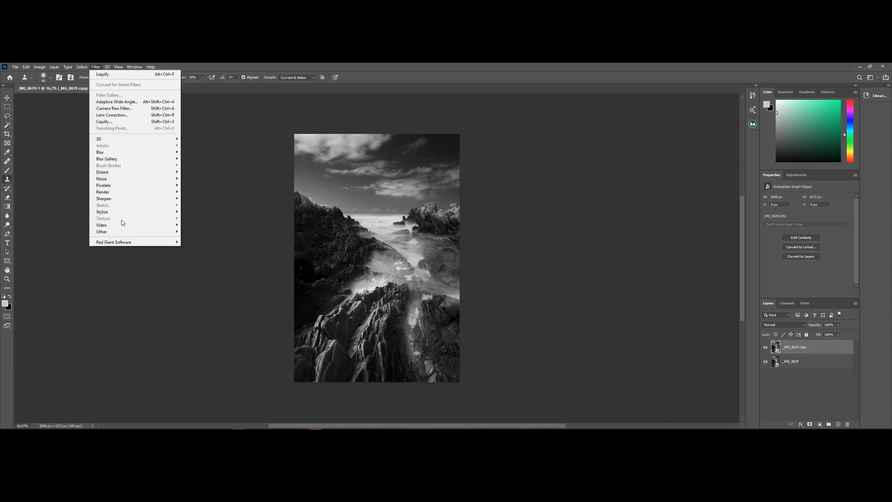
mouse_move(140, 231)
click(204, 238)
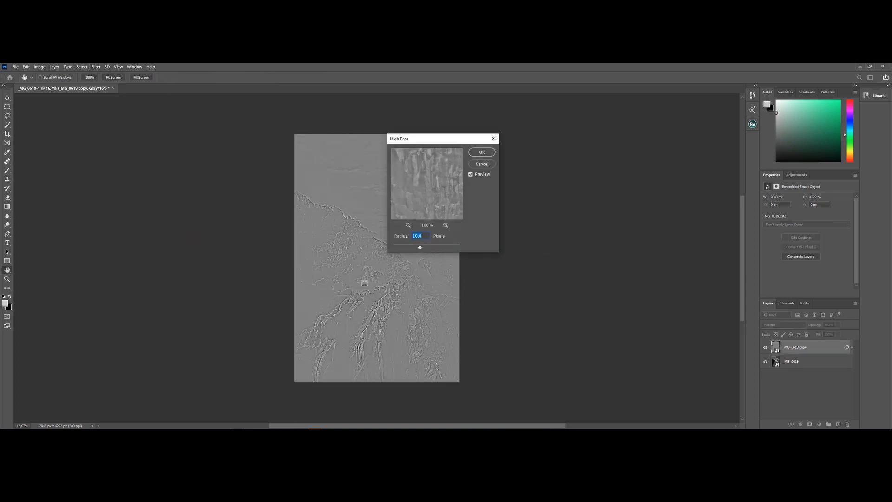
click(482, 152)
Step: Blend the High Pass layer in Soft Light at 40% opacity and compare the rocks with and without it
click(784, 324)
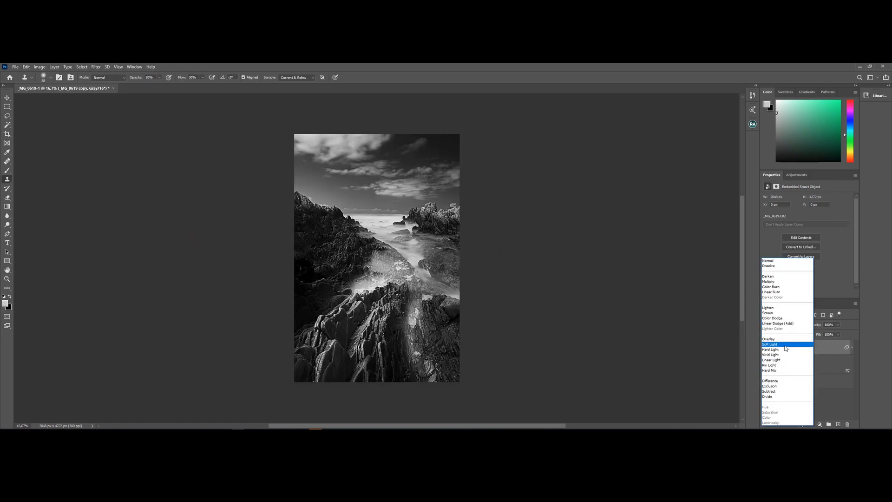
click(785, 344)
click(369, 305)
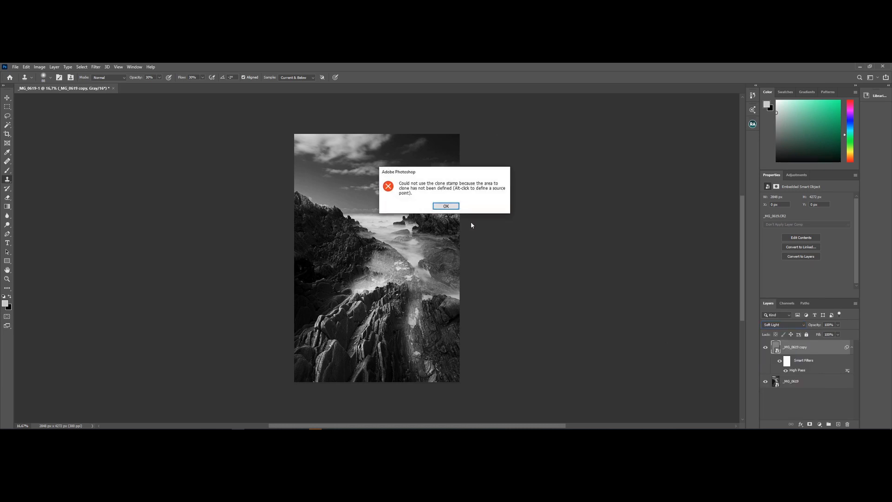
click(446, 206)
key(z)
drag(398, 240, 437, 205)
click(828, 325)
text(40)
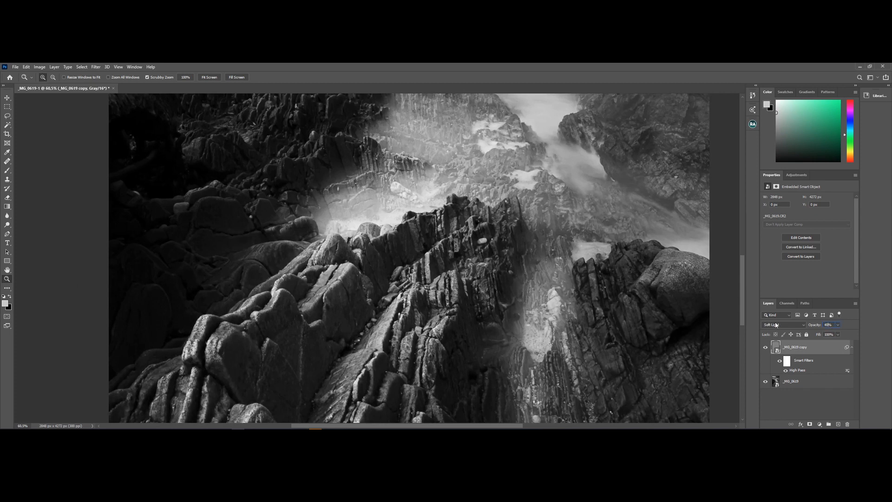
click(766, 347)
click(766, 348)
click(766, 348)
click(767, 349)
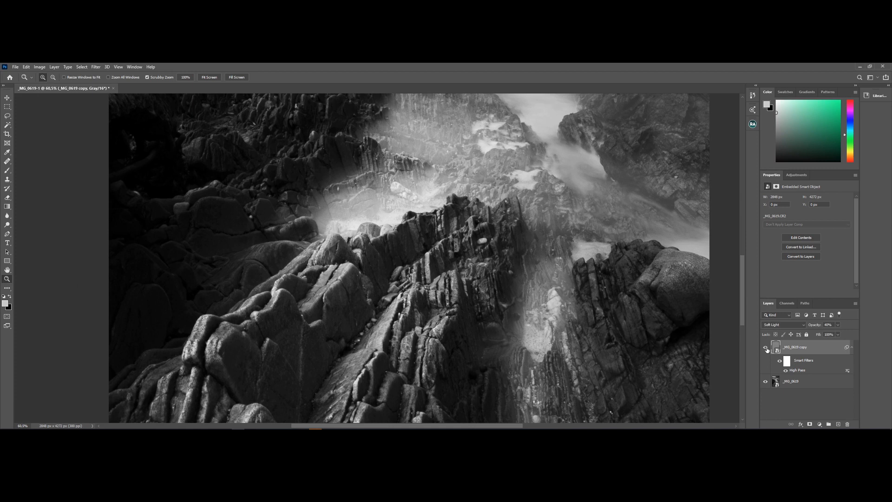
Step: Duplicate the original _MG_0619 layer beneath the High Pass layer and apply a 25-pixel Gaussian Blur to the copy
click(797, 384)
key(ctrl+j)
drag(794, 384, 792, 352)
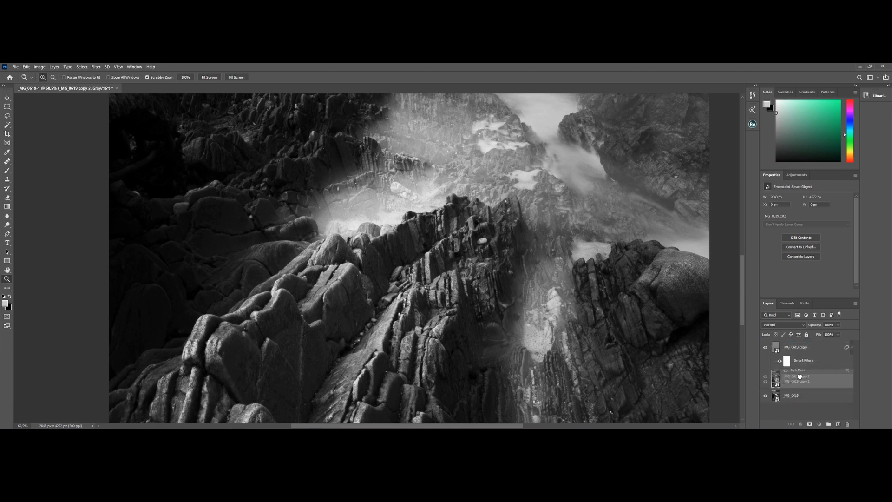
click(96, 66)
mouse_move(158, 152)
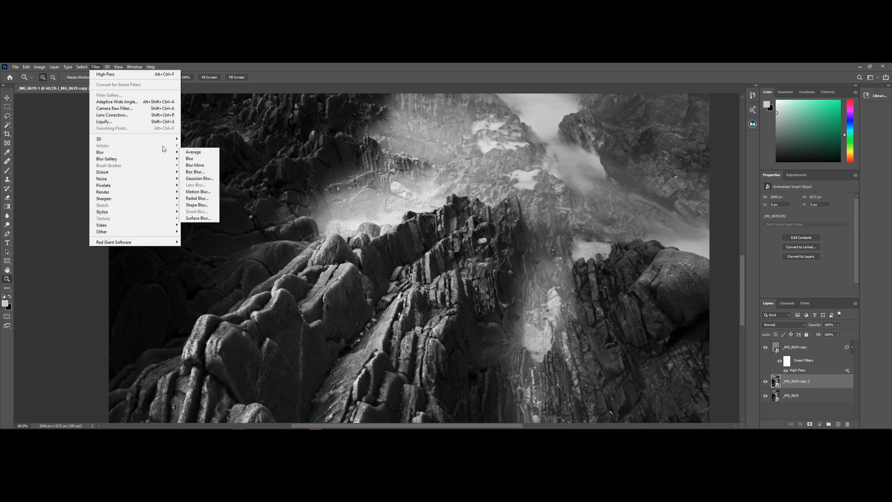
click(198, 179)
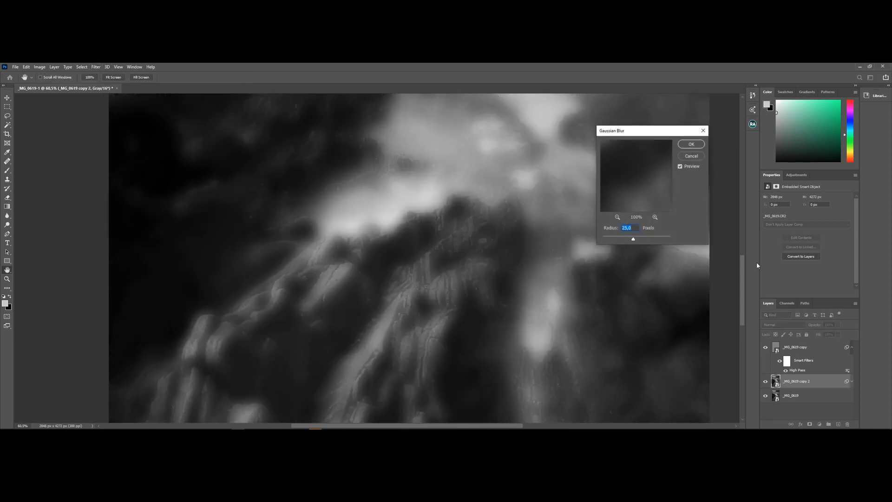
key(Return)
Step: Try Soft Light on the blurred layer, and settle on the Lighten blend mode
key(z)
click(784, 324)
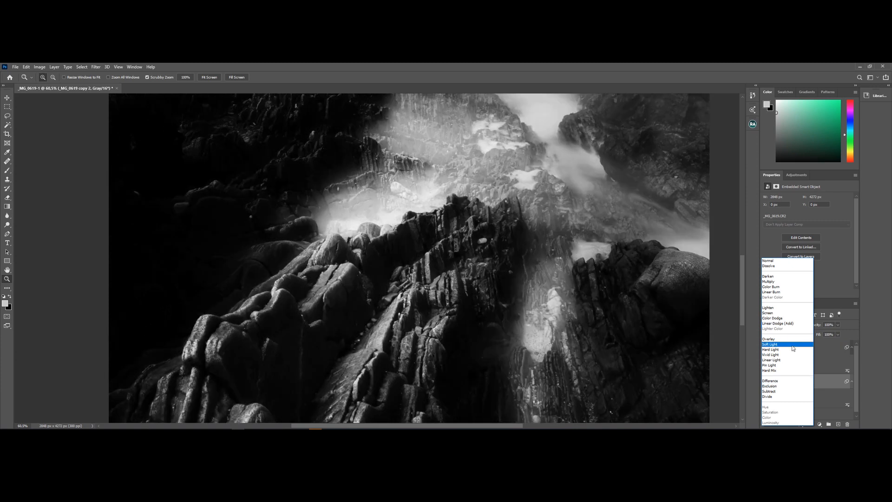
click(795, 347)
click(789, 320)
click(771, 308)
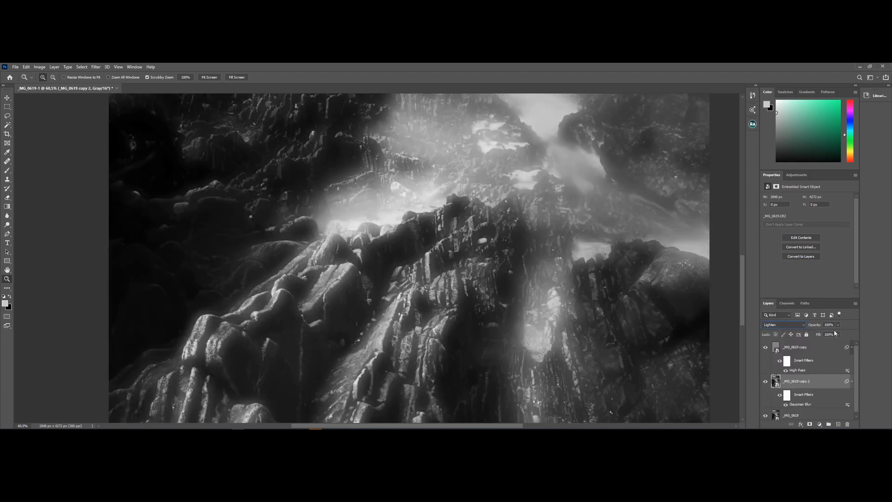
Step: Apply Levels to the blurred layer, raising the black input point and lowering the white input point
key(ctrl+l)
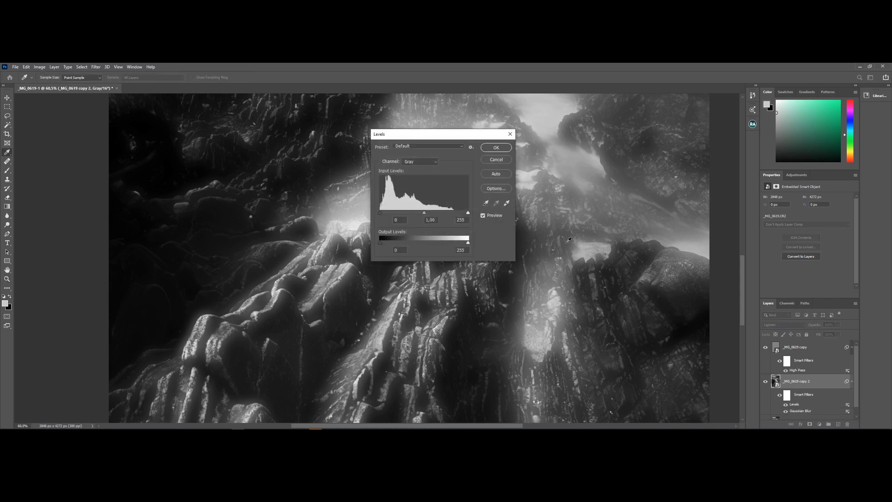
drag(379, 213, 394, 215)
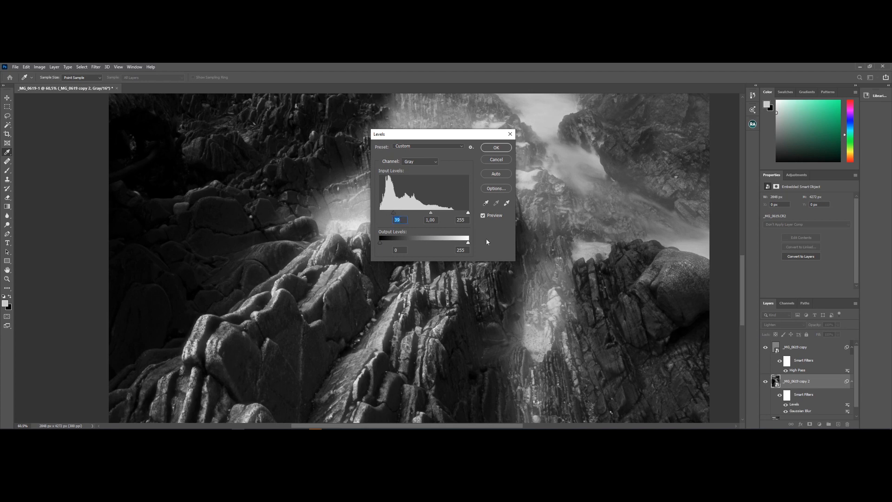
drag(468, 213, 456, 213)
drag(392, 213, 401, 214)
click(497, 148)
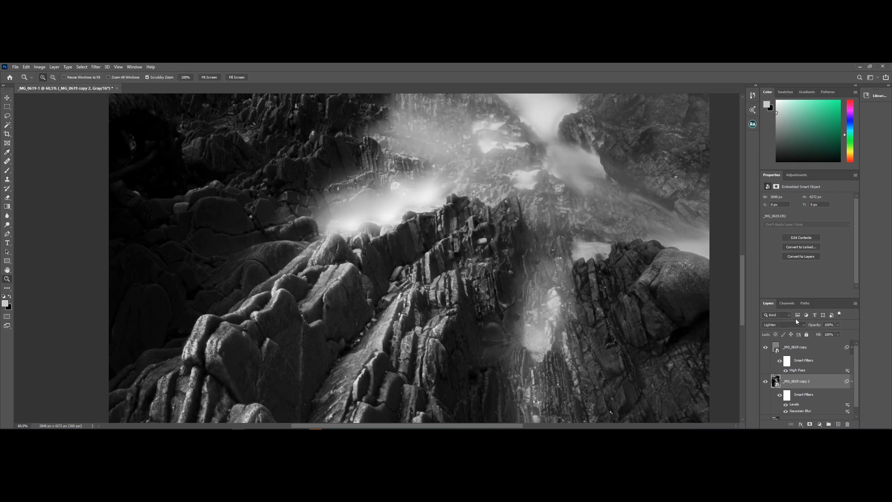
Step: Set the blurred Lighten layer's opacity to 25% and compare the photo with and without the glow
click(838, 325)
text(25)
key(Return)
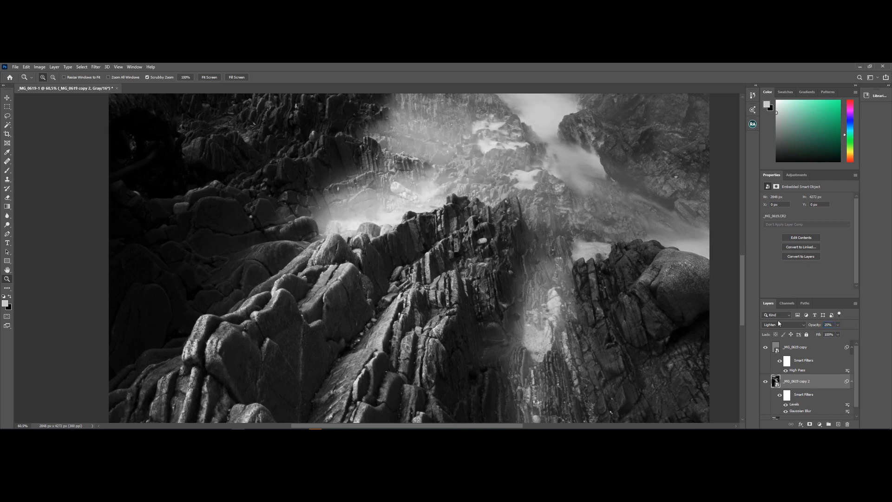
click(766, 382)
click(766, 381)
click(766, 381)
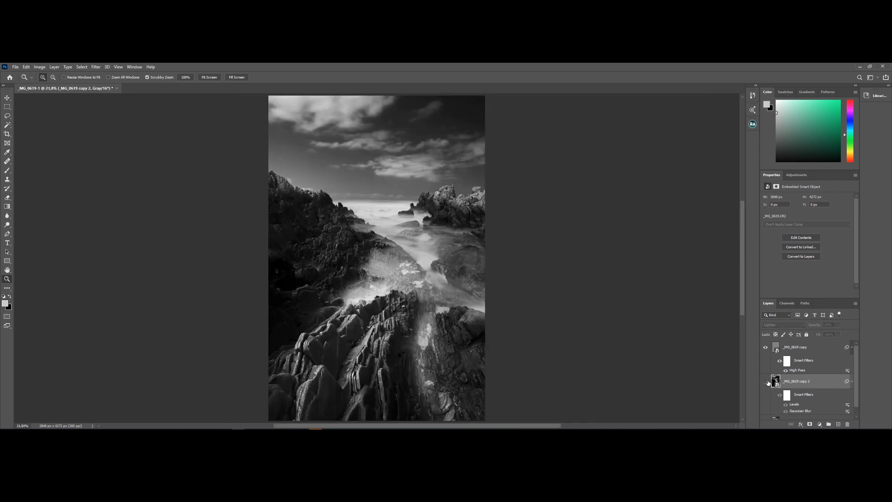
click(766, 381)
Step: Raise the blurred layer's opacity to strengthen the glow, and compare the misty water with and without it
key(ctrl+1)
drag(815, 324, 805, 325)
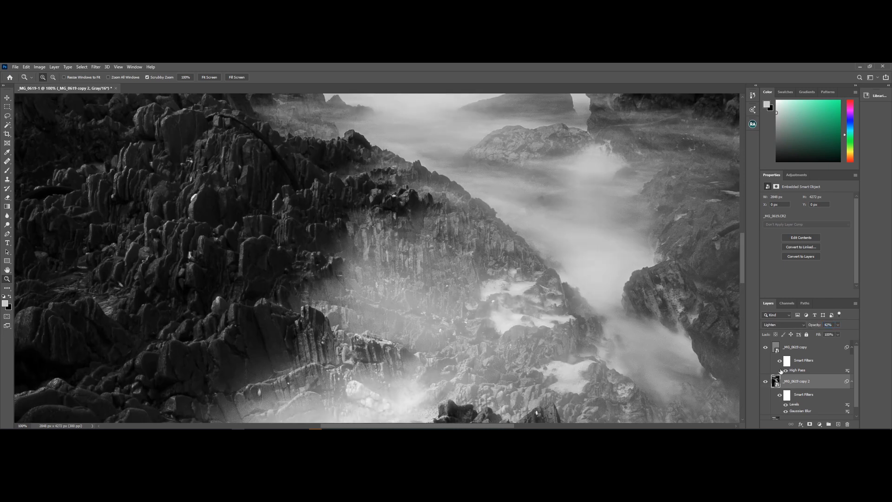
click(766, 381)
click(766, 382)
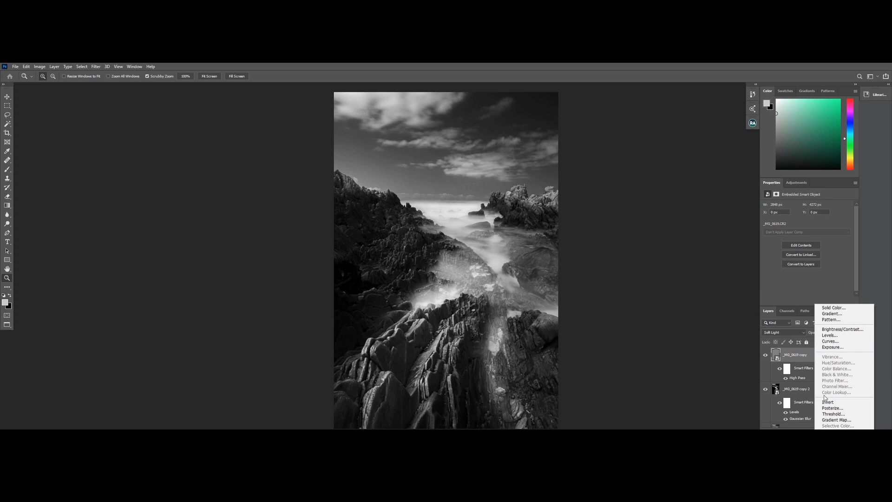
Step: Convert the image from Grayscale to RGB Color while keeping its layers unmerged and its smart objects intact
click(802, 360)
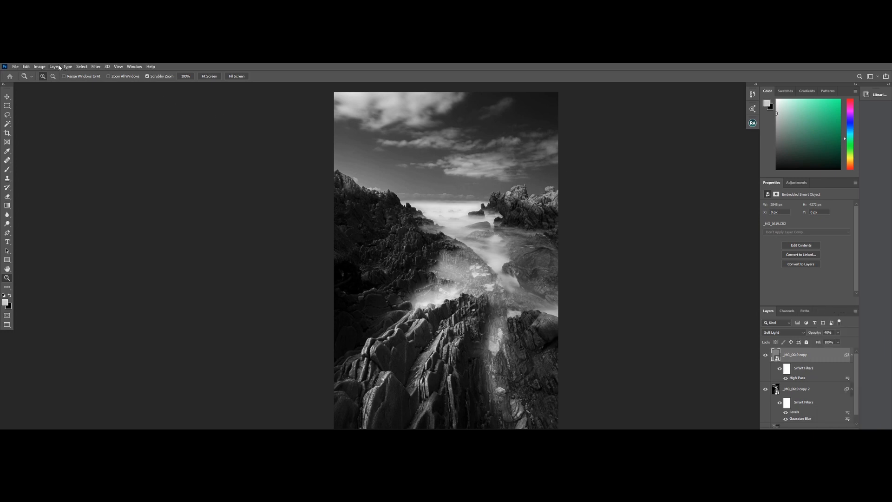
click(40, 66)
mouse_move(51, 76)
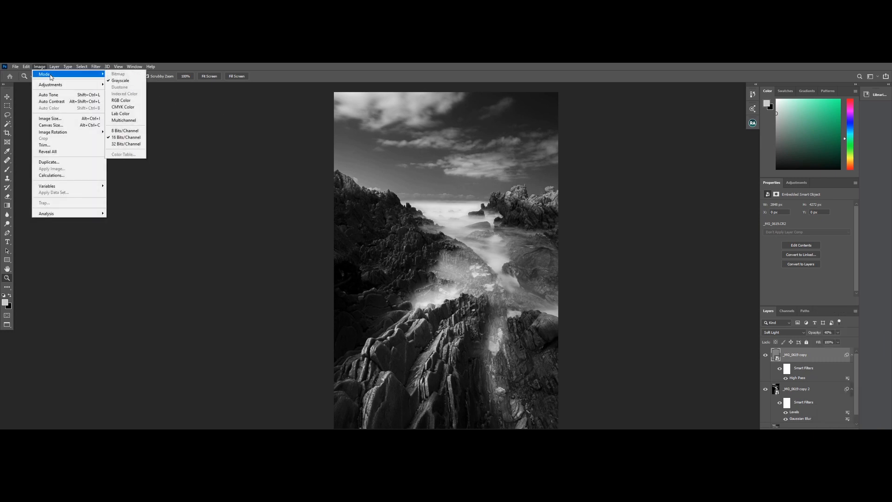
click(122, 100)
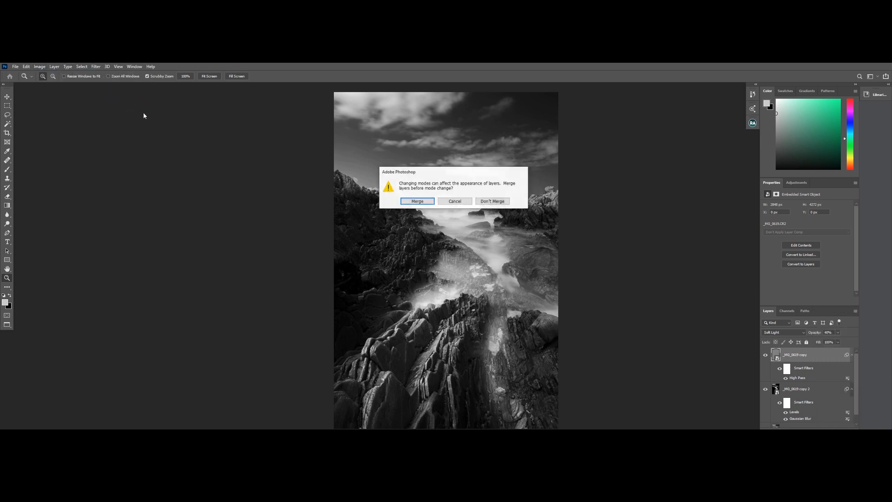
click(421, 201)
click(515, 209)
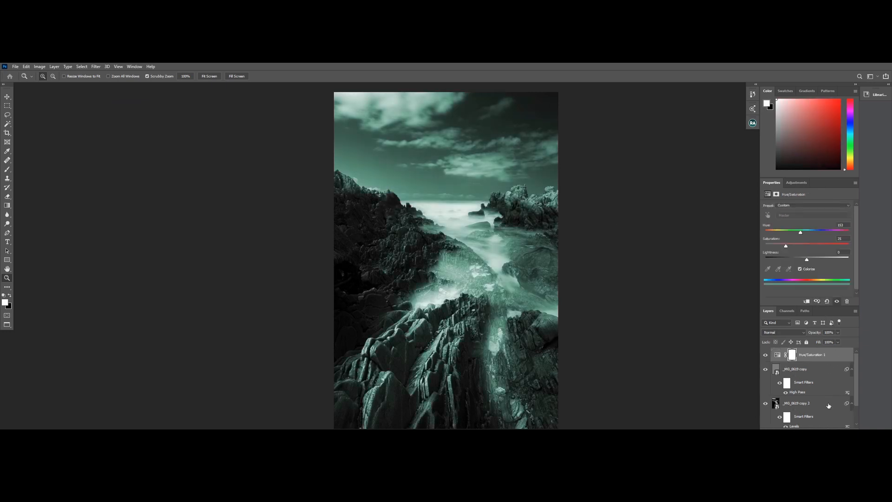
Step: Delete the Hue/Saturation layer and add a reversed Gradient Map adjustment layer above the High Pass layer
key(Delete)
click(830, 426)
click(832, 421)
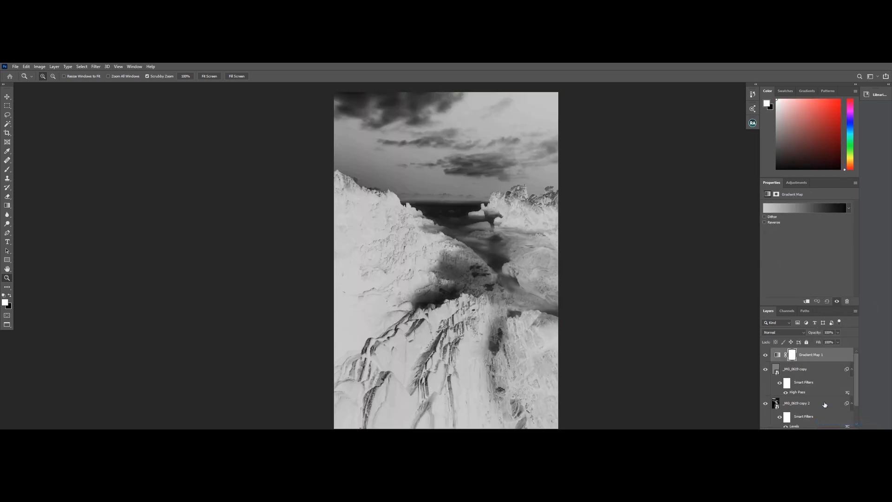
click(764, 223)
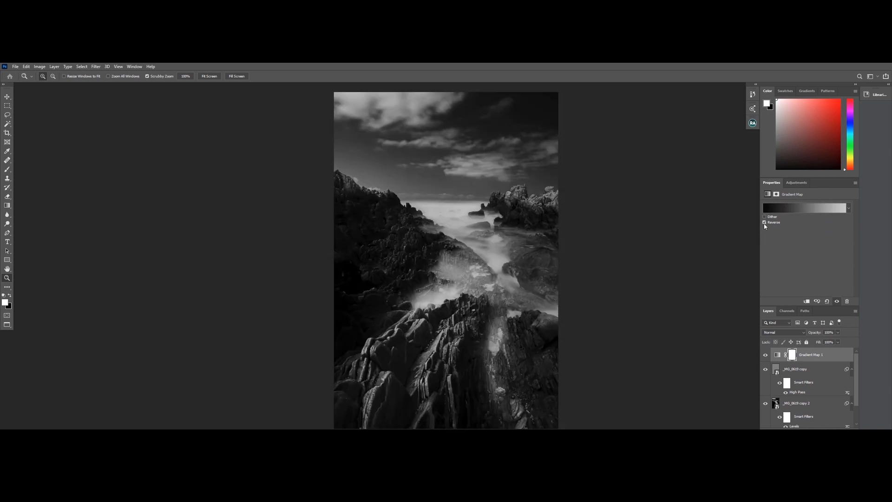
Step: Set the gradient map's light colour stop to pale yellow #fff9c6
click(768, 210)
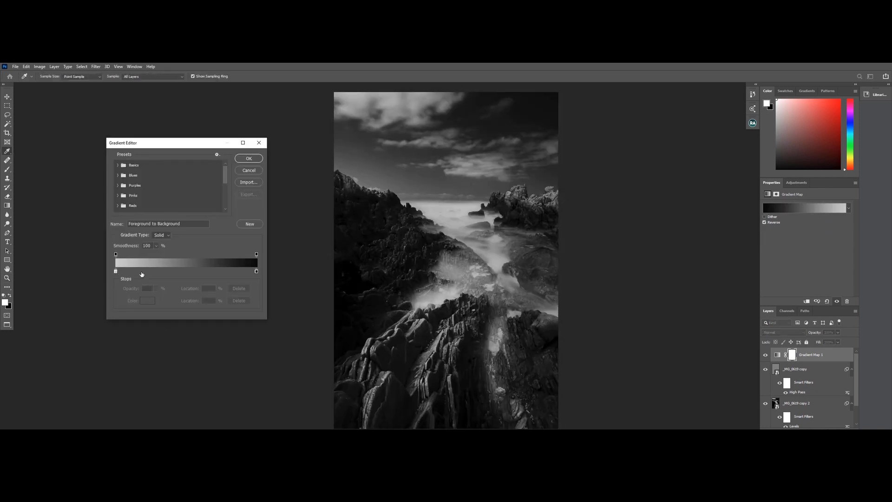
click(115, 271)
click(148, 300)
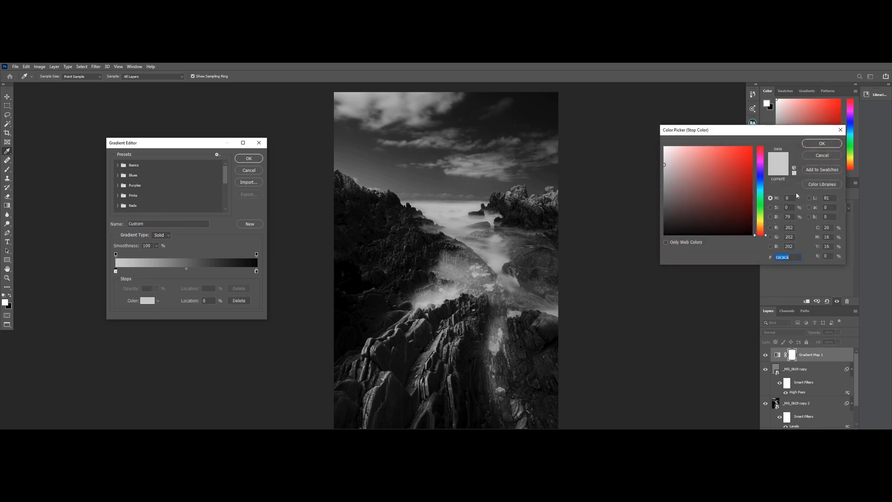
drag(762, 226, 762, 222)
click(685, 145)
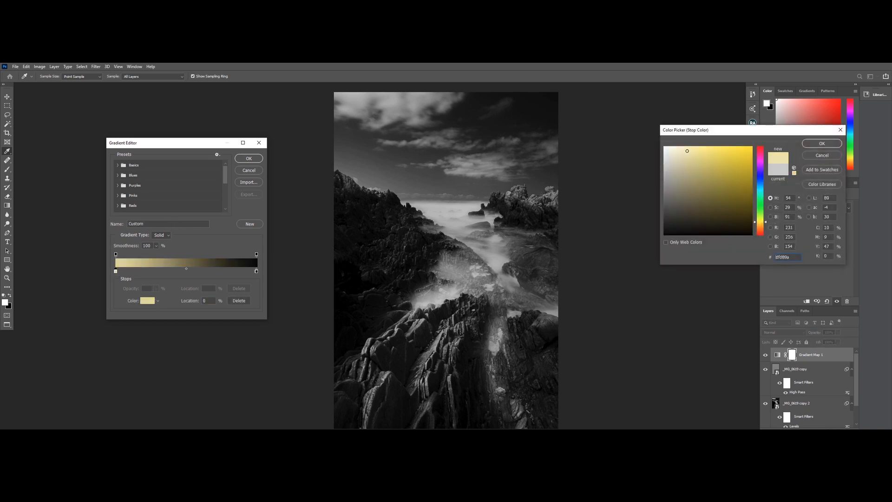
click(683, 147)
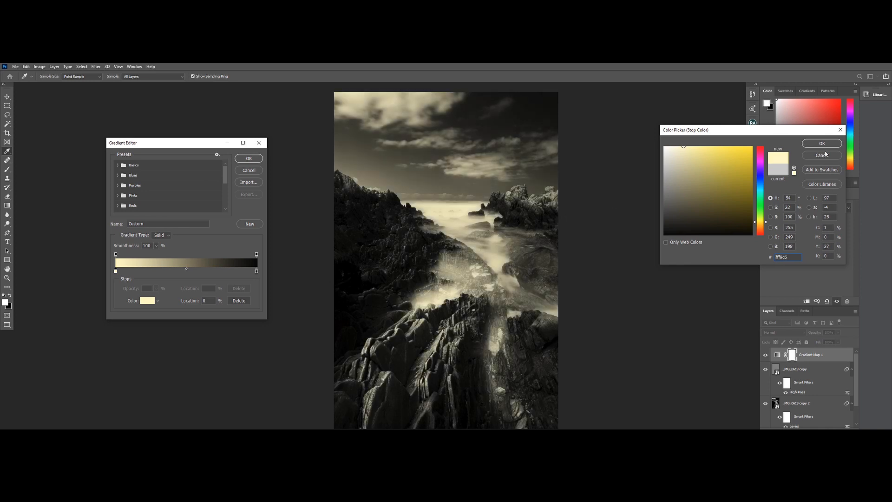
click(821, 143)
Step: Set the gradient map's dark colour stop to deep navy blue #001928 and accept the edited gradient
click(256, 271)
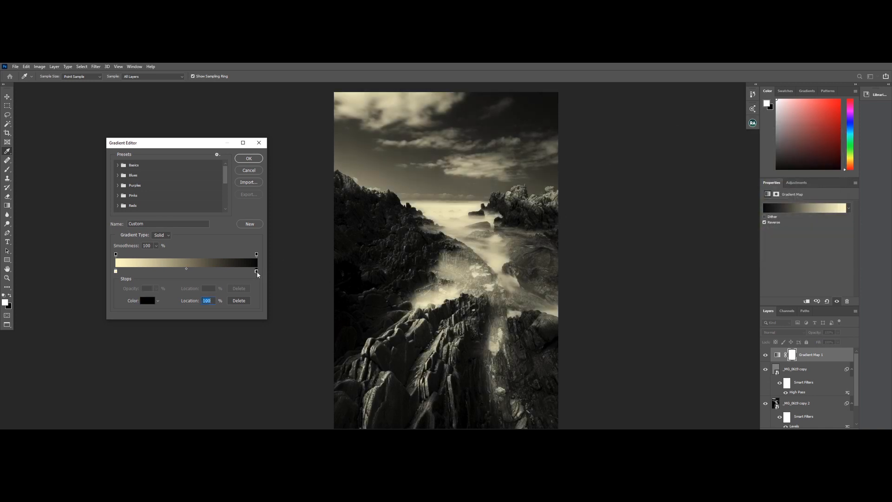
click(147, 300)
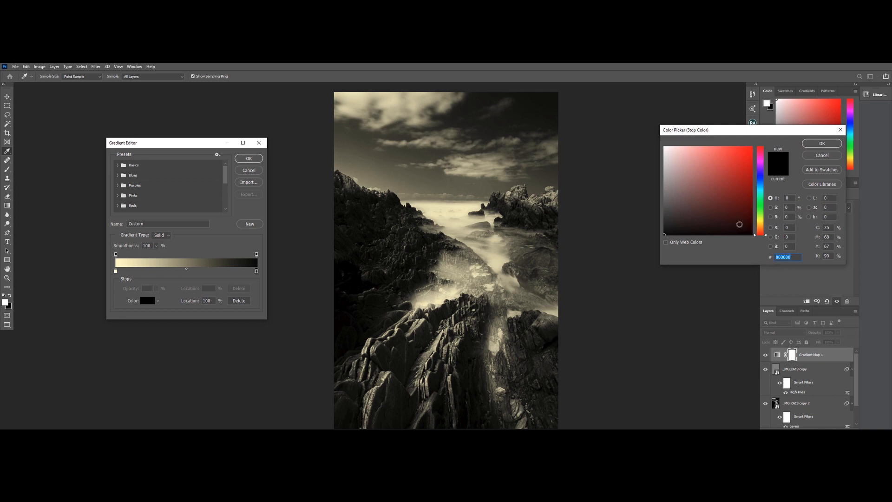
click(762, 188)
drag(764, 189, 763, 188)
click(758, 154)
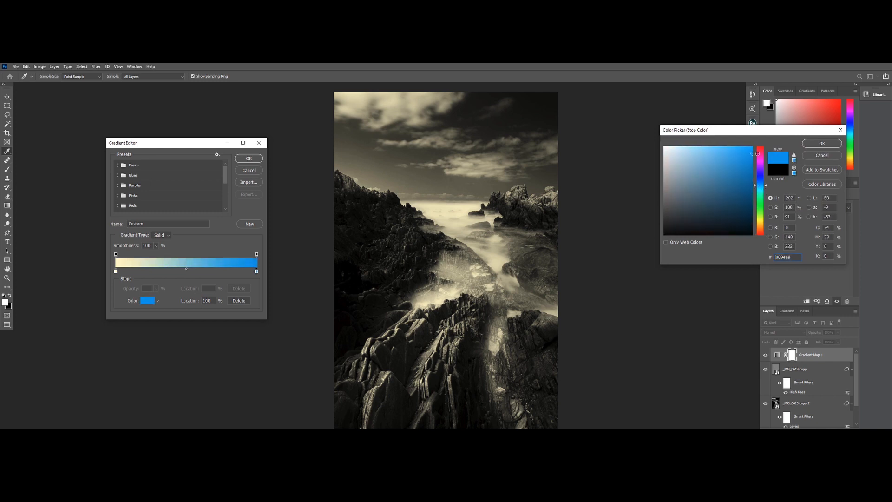
drag(757, 154, 762, 145)
drag(739, 186, 753, 221)
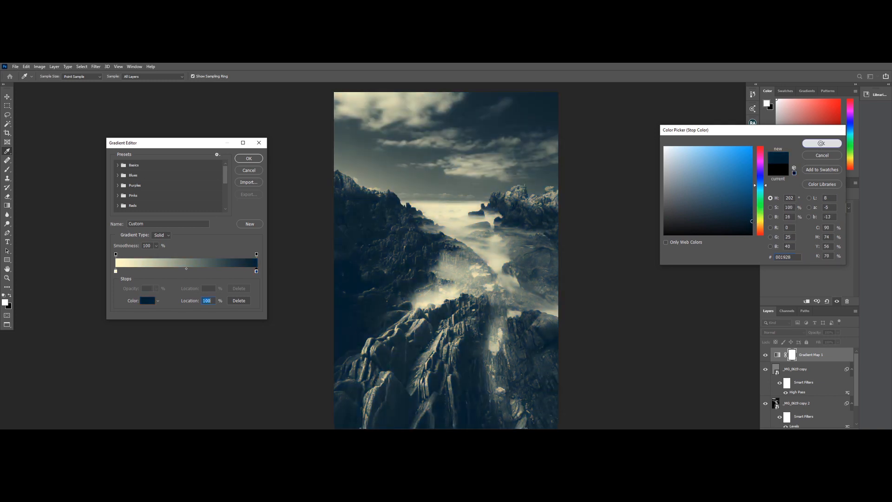
click(822, 144)
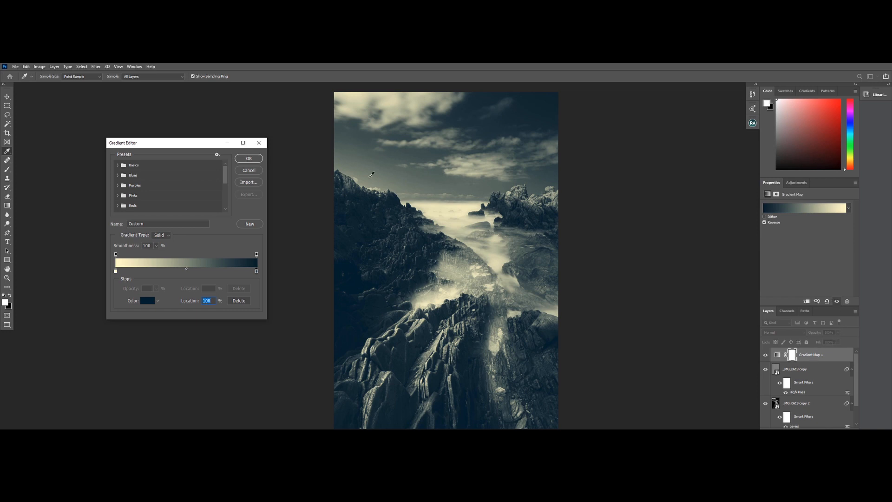
click(248, 159)
key(z)
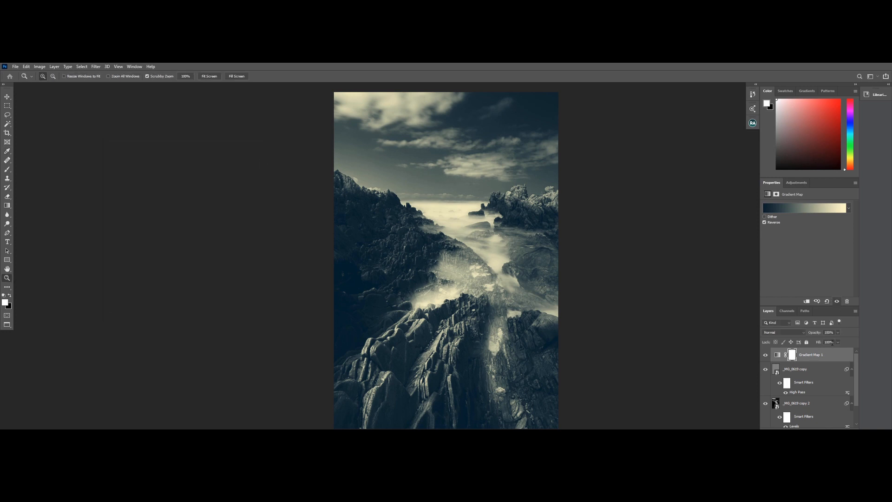
Step: Try the Soft Light blend mode on the gradient map layer and return it to Normal
click(775, 333)
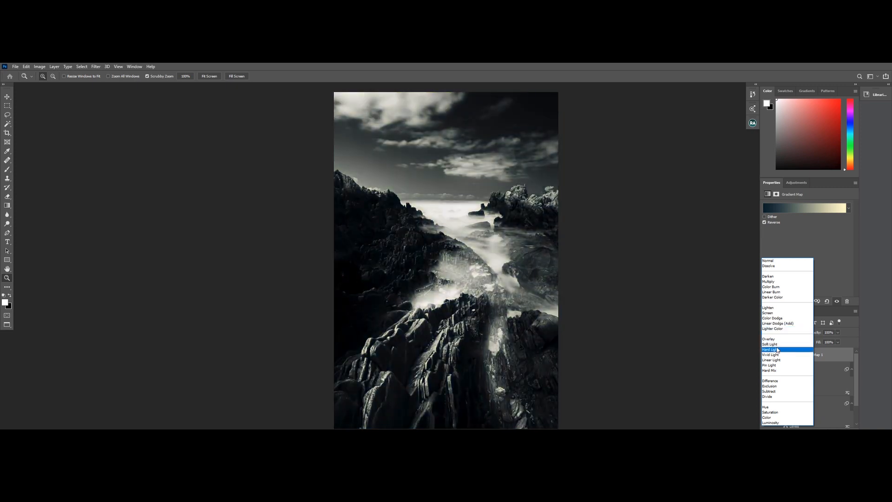
click(776, 346)
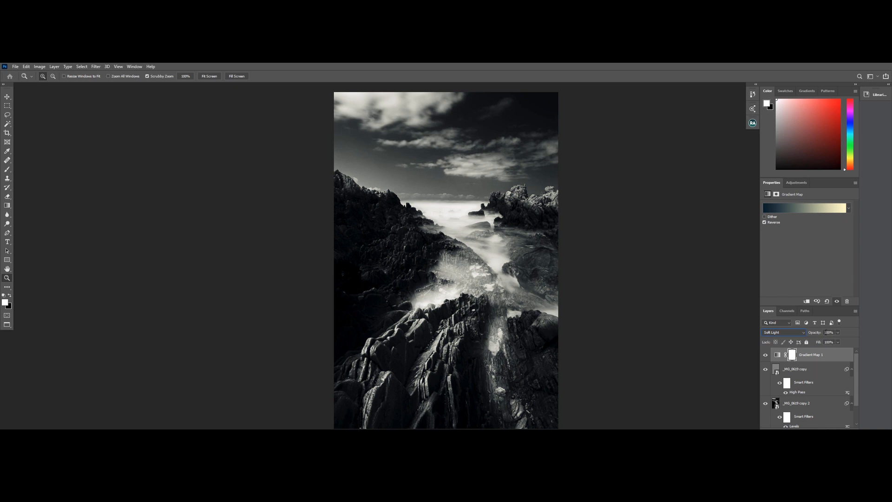
click(800, 333)
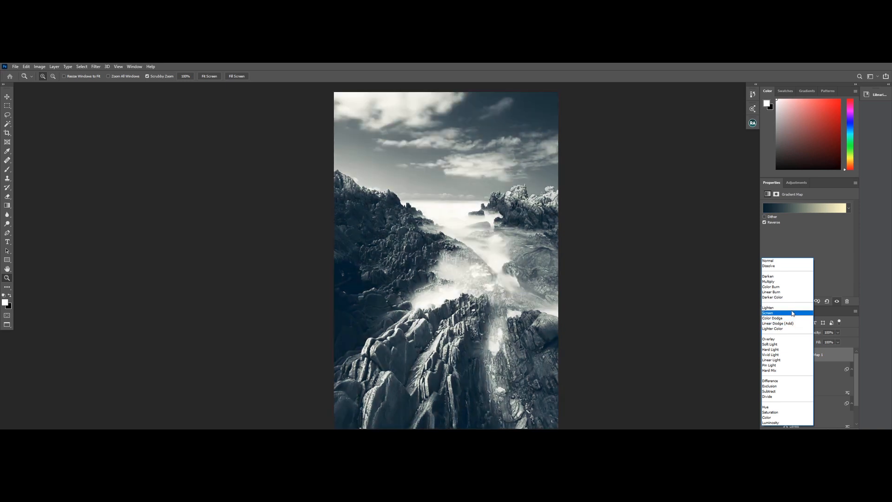
click(775, 262)
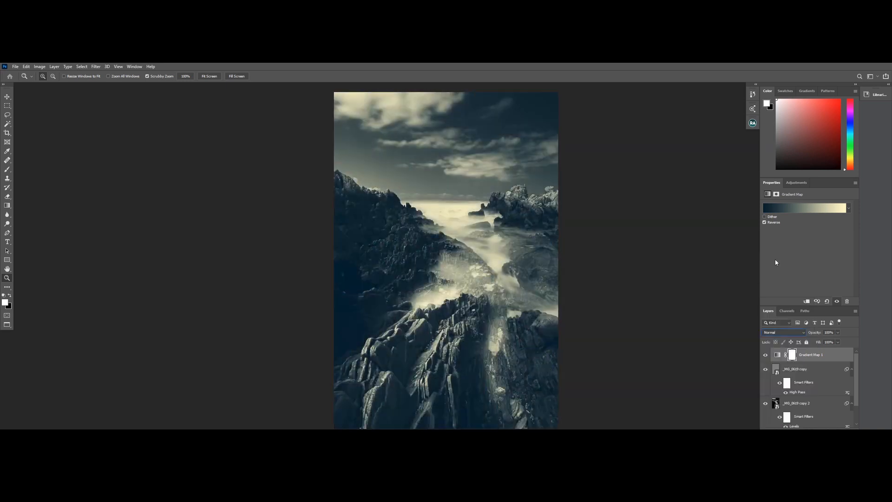
Step: Try different opacities for the gradient map layer and settle on 30% to keep the toning subtle
key(Tab)
text(25)
key(Return)
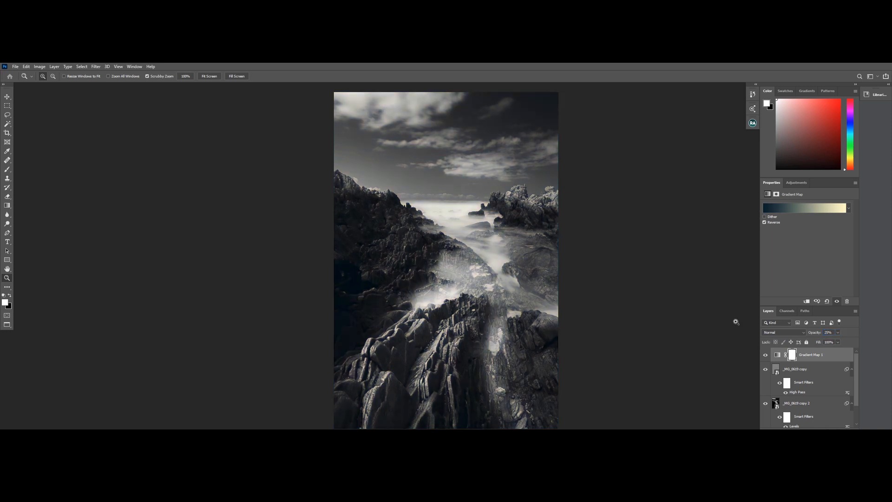
drag(813, 333, 838, 335)
text(18)
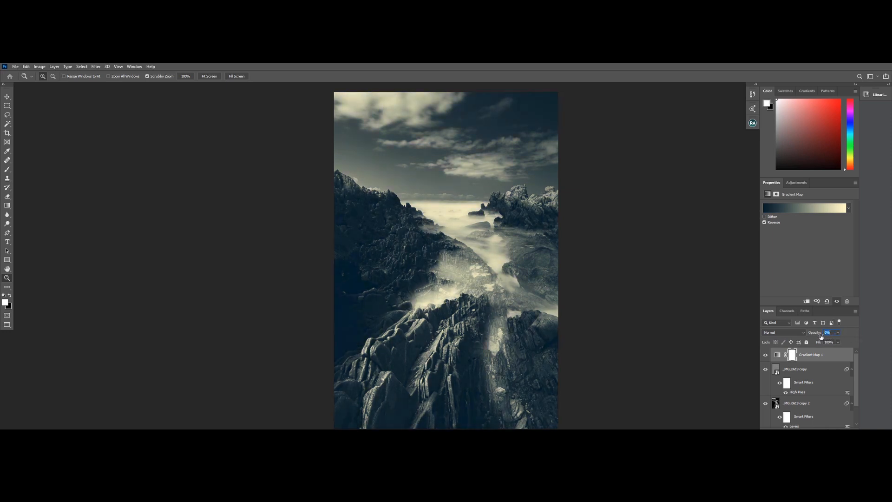
key(Return)
text(24)
key(Return)
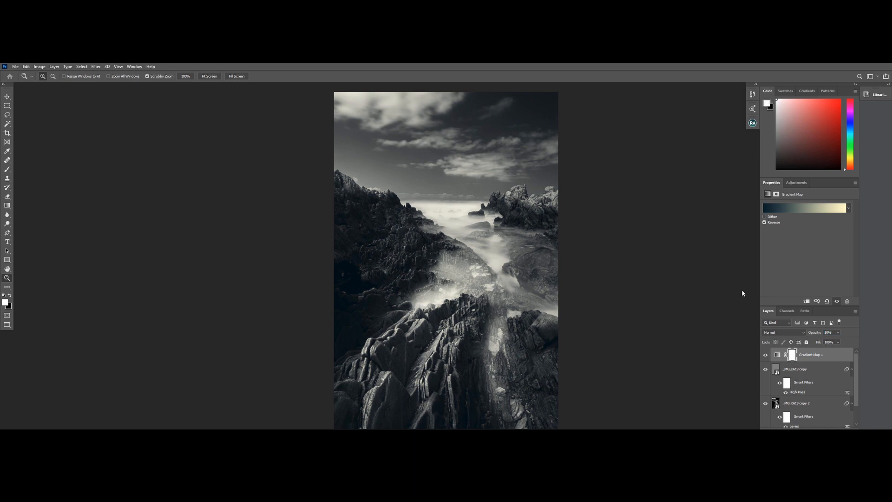
Step: Show the rulers, place a horizontal guide along the sea horizon, and rotate the crop slightly to level the horizon against it
key(ctrl+r)
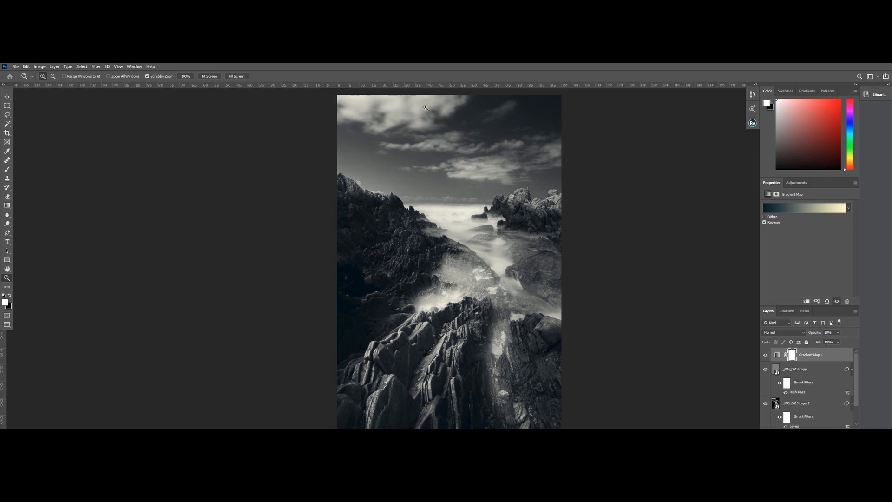
drag(350, 89, 367, 206)
key(c)
key(o)
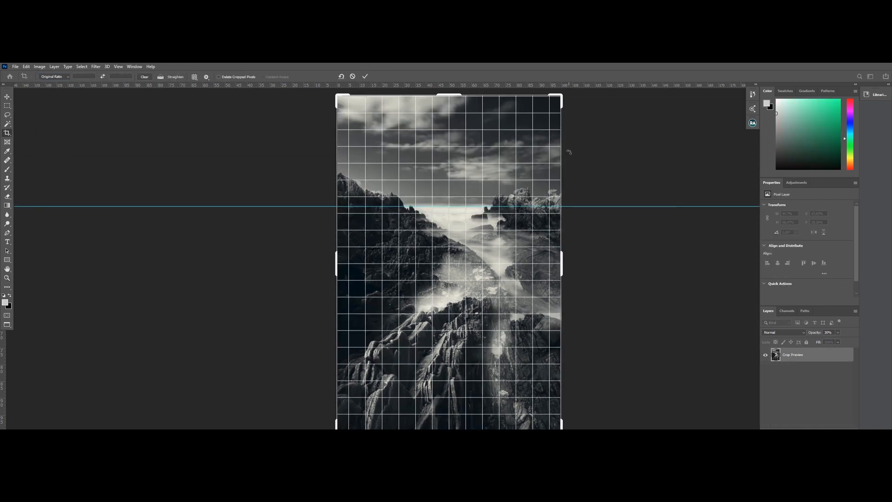
drag(571, 152, 567, 151)
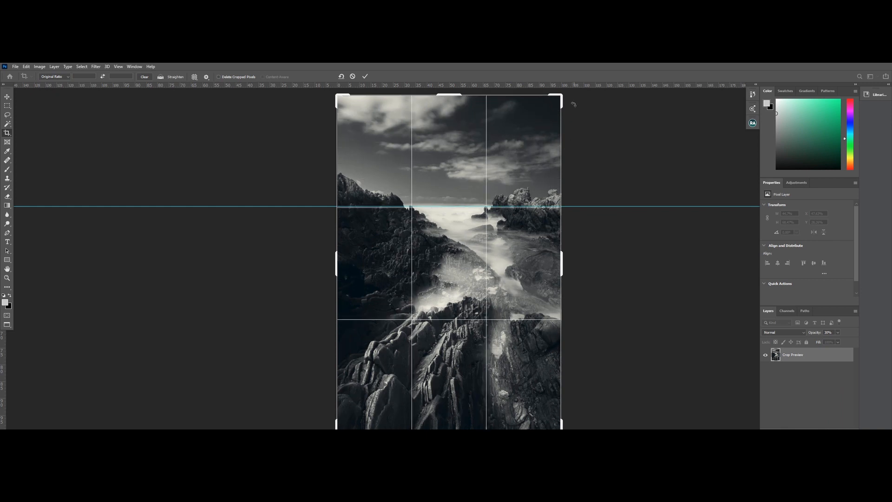
key(ctrl+plus)
key(ctrl+plus)
key(ctrl+plus)
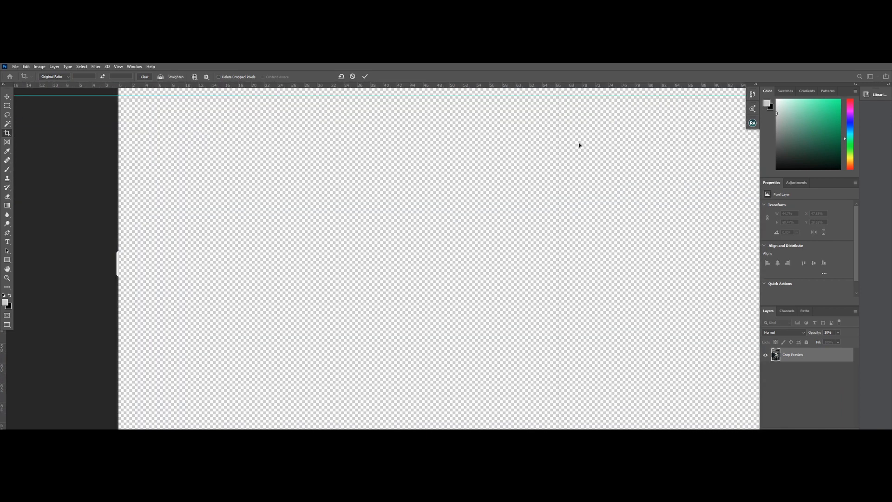
key(ctrl+0)
drag(649, 259, 622, 347)
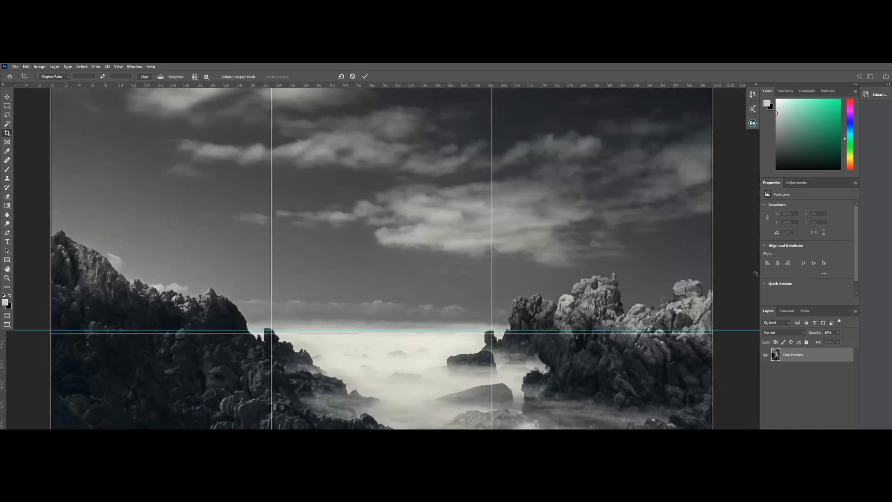
drag(726, 241, 721, 237)
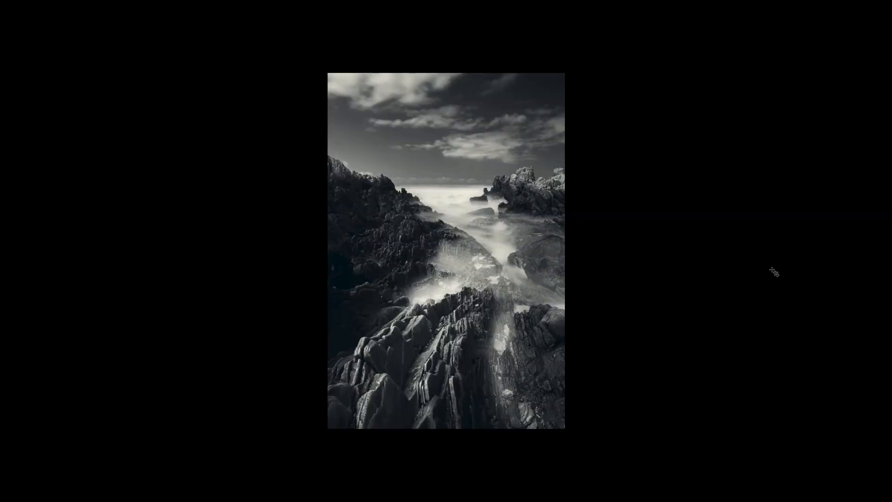